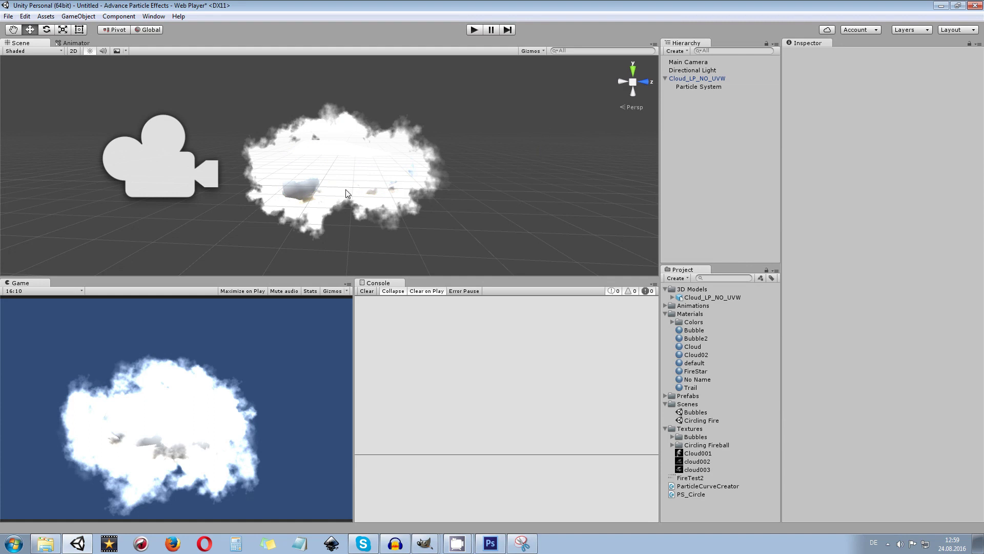
Step: Inspect the cloud's Particle System from several angles, and select its parent Cloud_LP_NO_UVW mesh in the scene
{"action": "left_click", "coordinate": [321, 183]}
{"action": "left_click_drag", "start_coordinate": [321, 183], "coordinate": [485, 158], "text": "alt"}
{"action": "scroll", "coordinate": [483, 161], "scroll_direction": "up", "scroll_amount": 3}
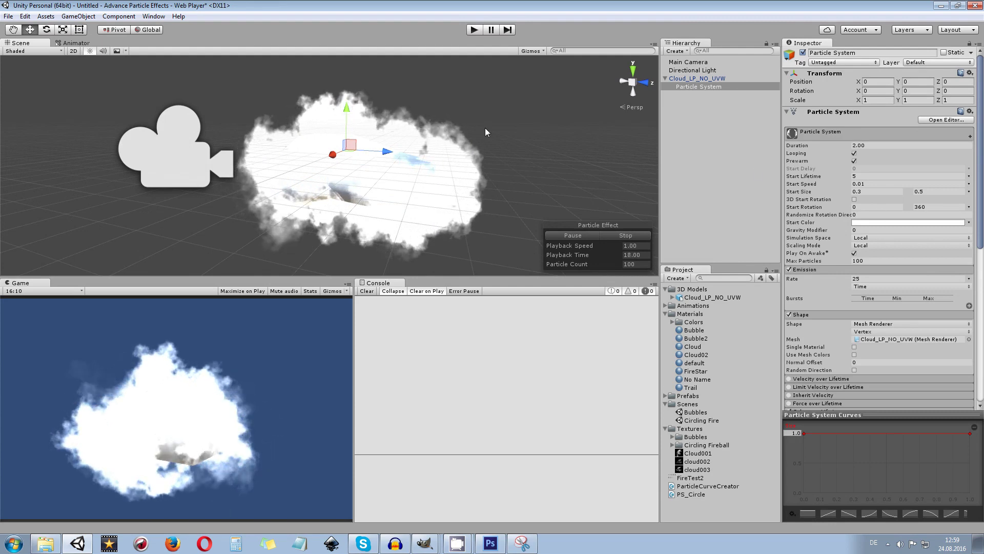
{"action": "left_click_drag", "start_coordinate": [485, 128], "coordinate": [433, 163], "text": "alt"}
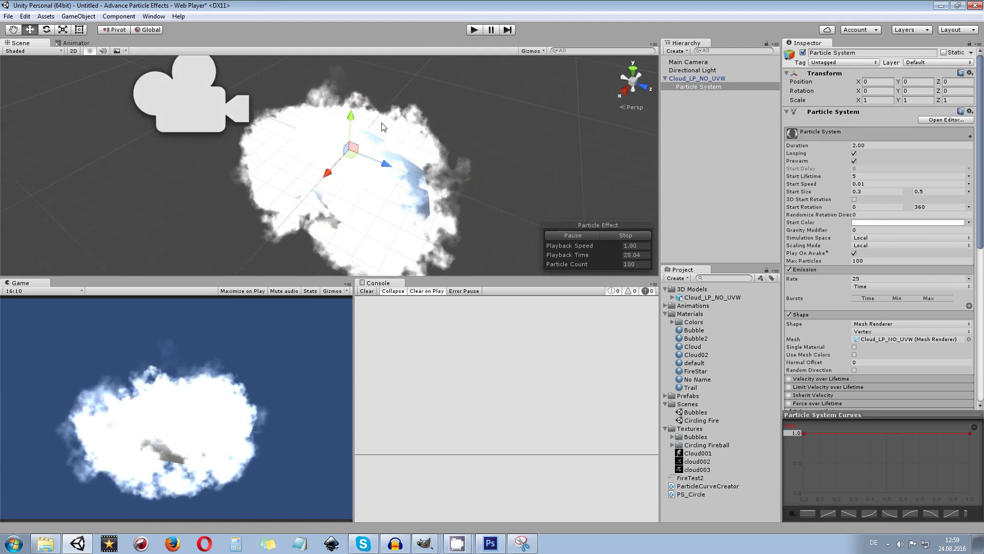
{"action": "left_click", "coordinate": [414, 157]}
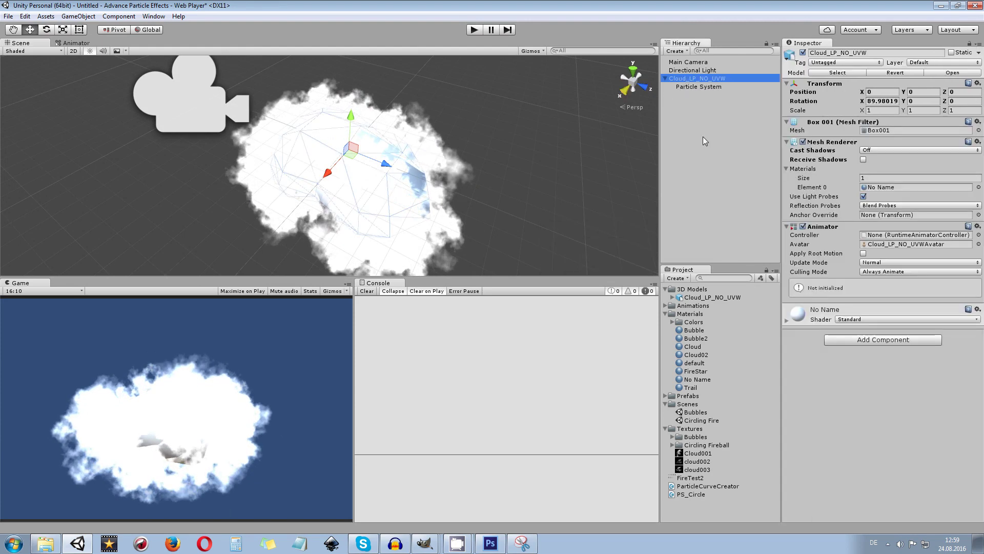
Step: Place a second Cloud_LP_NO_UVW model beside the particle cloud at about X 1.3, Z -0.2, and select the Particle System
{"action": "left_click_drag", "start_coordinate": [709, 300], "coordinate": [217, 228]}
{"action": "middle_click_drag", "start_coordinate": [254, 200], "coordinate": [301, 156]}
{"action": "scroll", "coordinate": [301, 155], "scroll_direction": "down", "scroll_amount": 4}
{"action": "left_click_drag", "start_coordinate": [301, 170], "coordinate": [212, 173], "text": "alt"}
{"action": "left_click_drag", "start_coordinate": [406, 147], "coordinate": [395, 196], "text": "alt"}
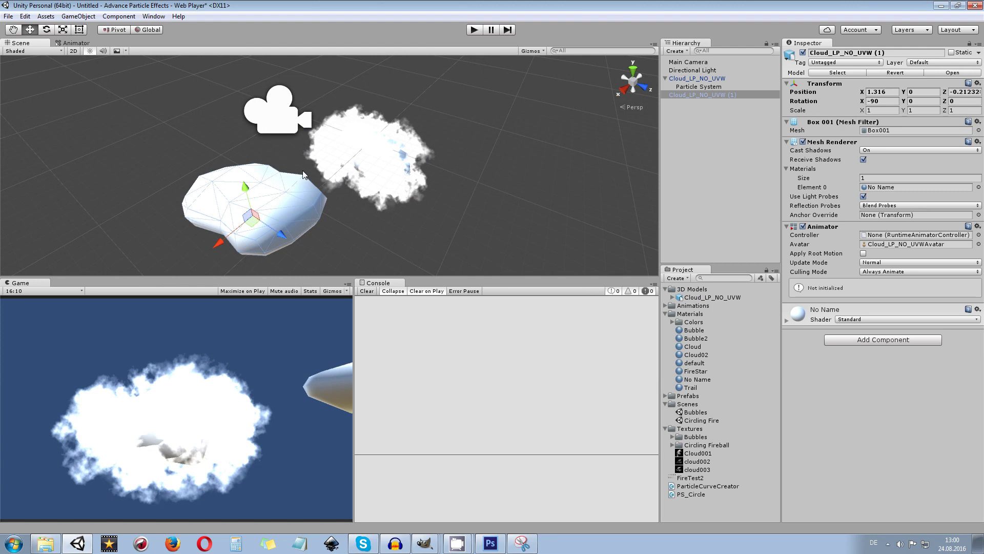
{"action": "left_click", "coordinate": [720, 87]}
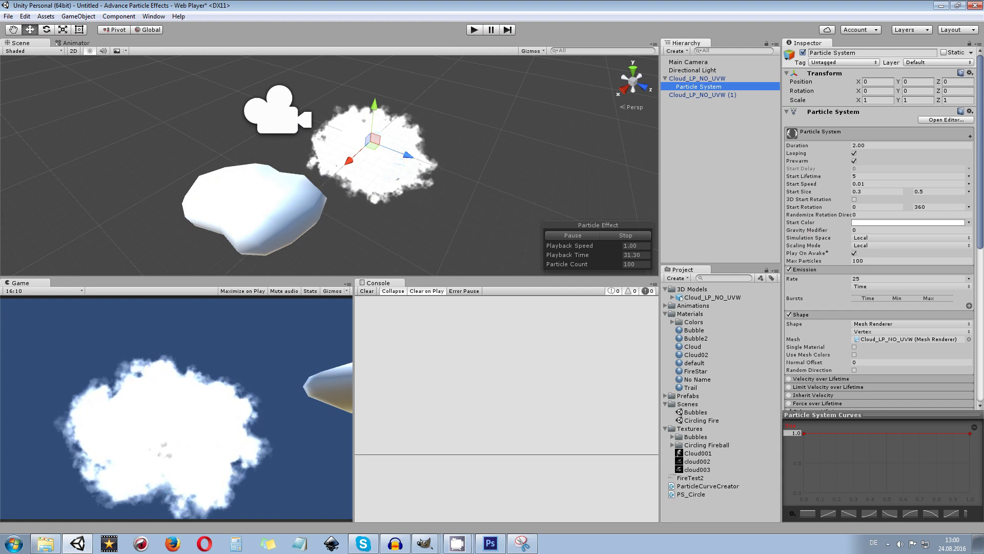
Step: Switch to GIMP and create a new 1920 × 1080 px image
{"action": "key", "text": "alt+Tab"}
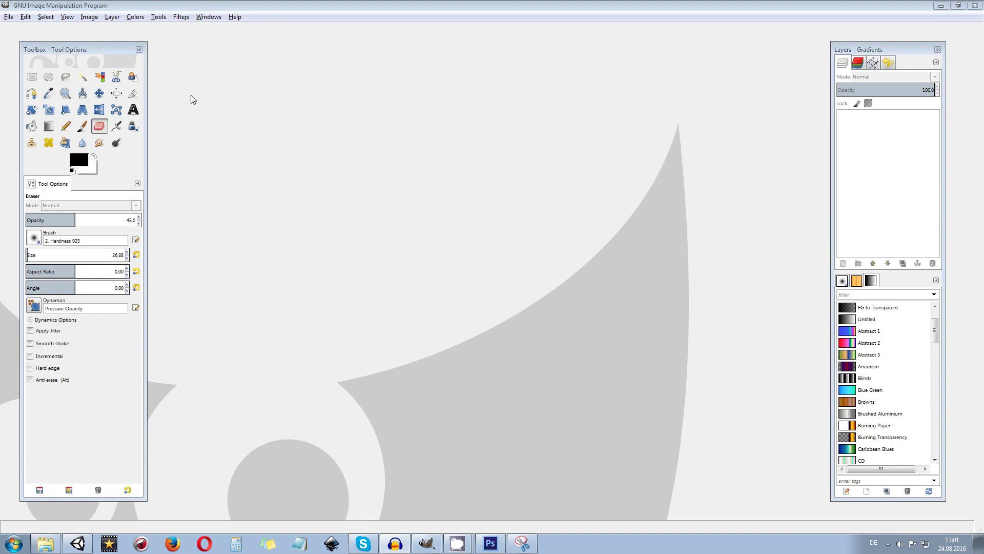
{"action": "left_click", "coordinate": [8, 17]}
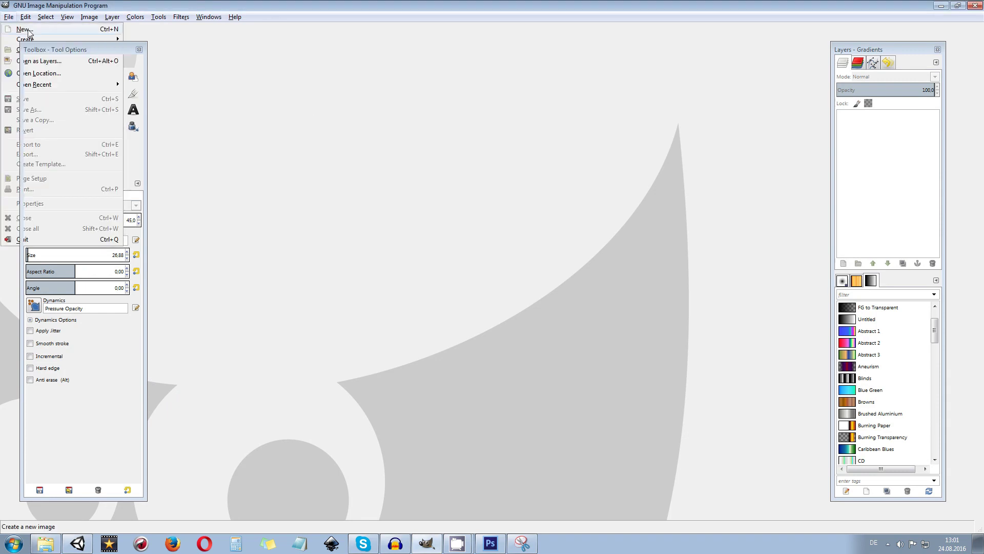
{"action": "left_click", "coordinate": [24, 29]}
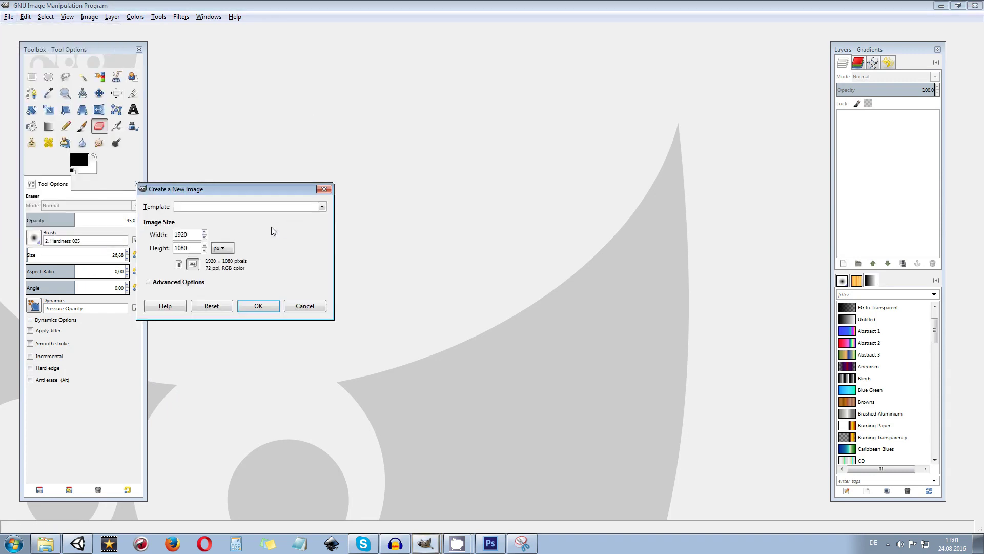
{"action": "double_click", "coordinate": [192, 248]}
{"action": "left_click", "coordinate": [270, 306]}
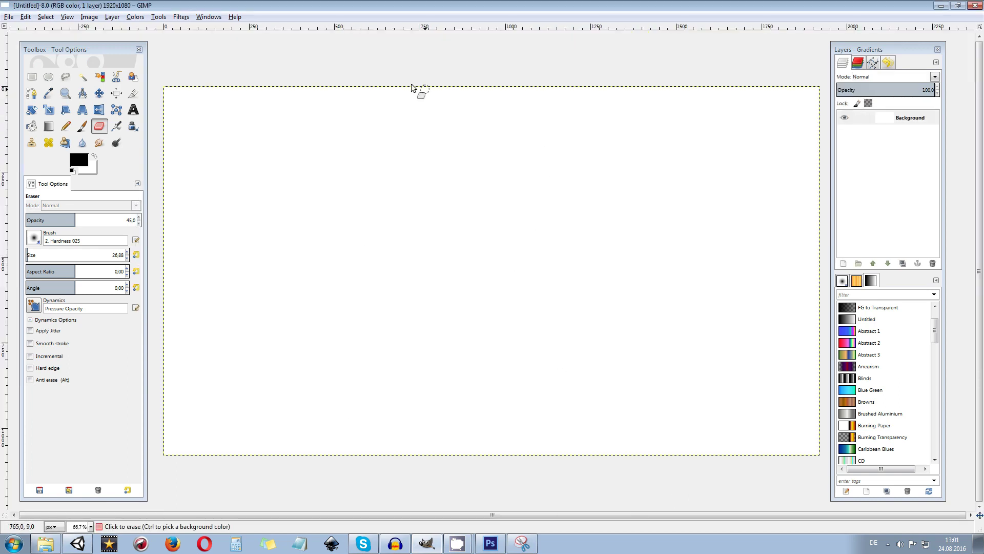
Step: Start the Difference Clouds render filter with detail 15 and an X and Y size of 4
{"action": "left_click", "coordinate": [159, 17]}
{"action": "mouse_move", "coordinate": [180, 17]}
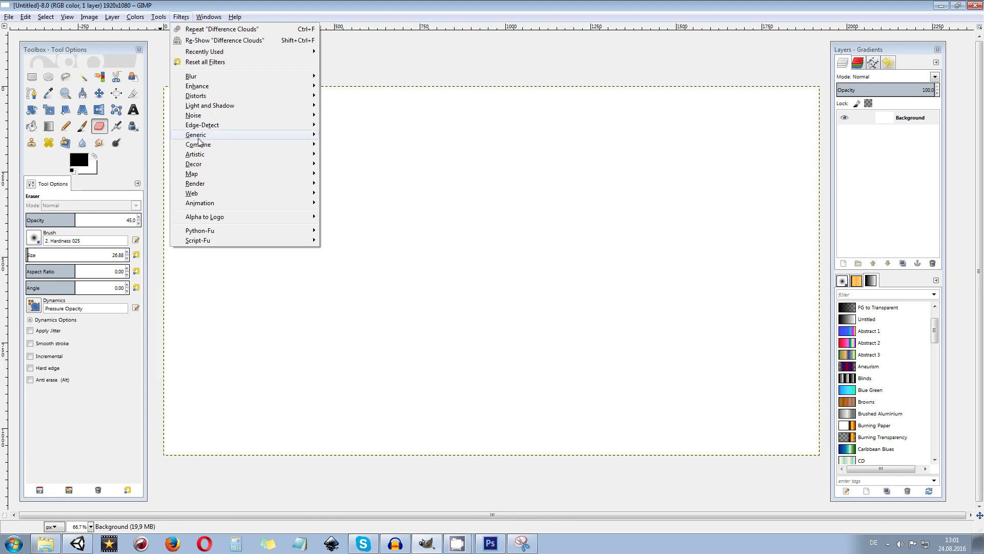
{"action": "mouse_move", "coordinate": [199, 183]}
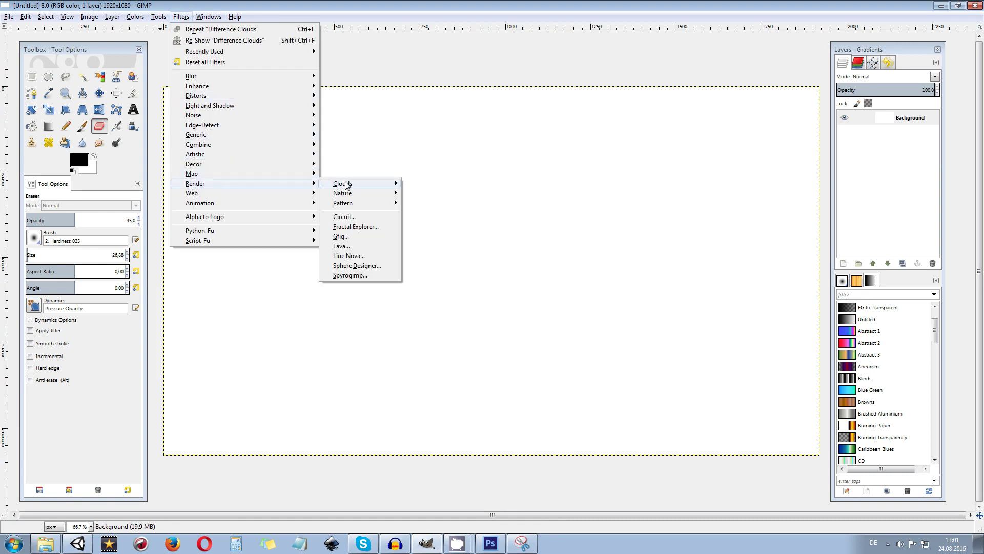
{"action": "mouse_move", "coordinate": [346, 185]}
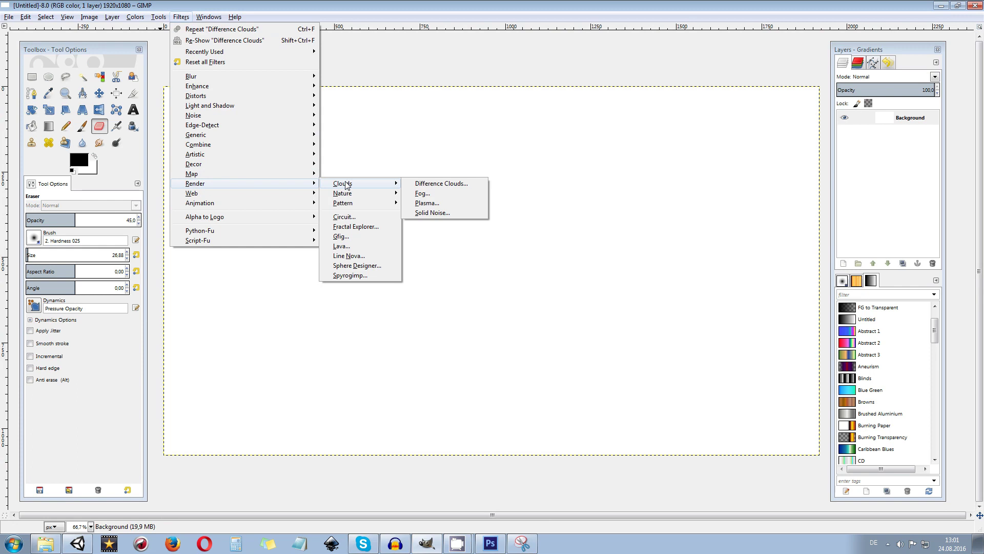
{"action": "left_click", "coordinate": [442, 183]}
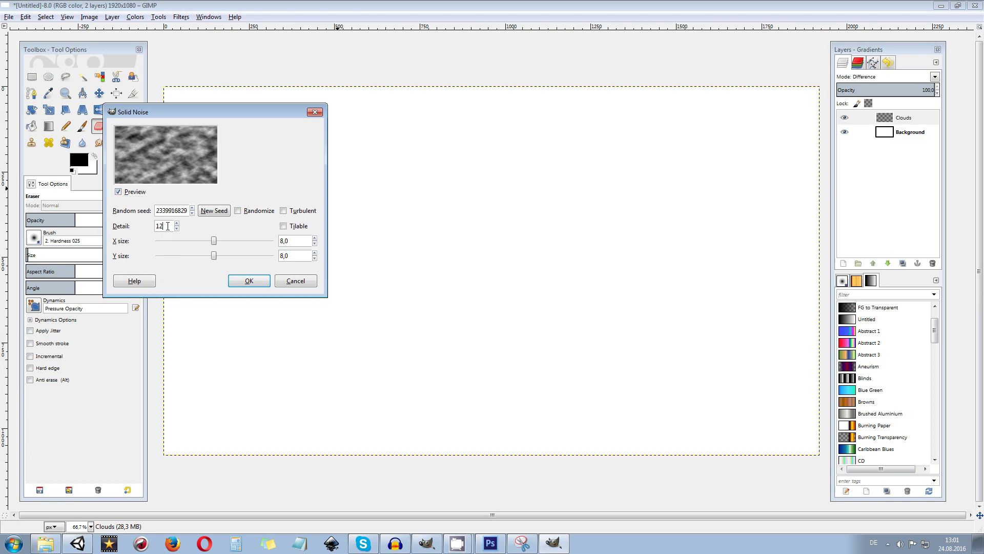
{"action": "type", "text": "15"}
{"action": "triple_click", "coordinate": [285, 255]}
{"action": "type", "text": "4"}
{"action": "key", "text": "Tab"}
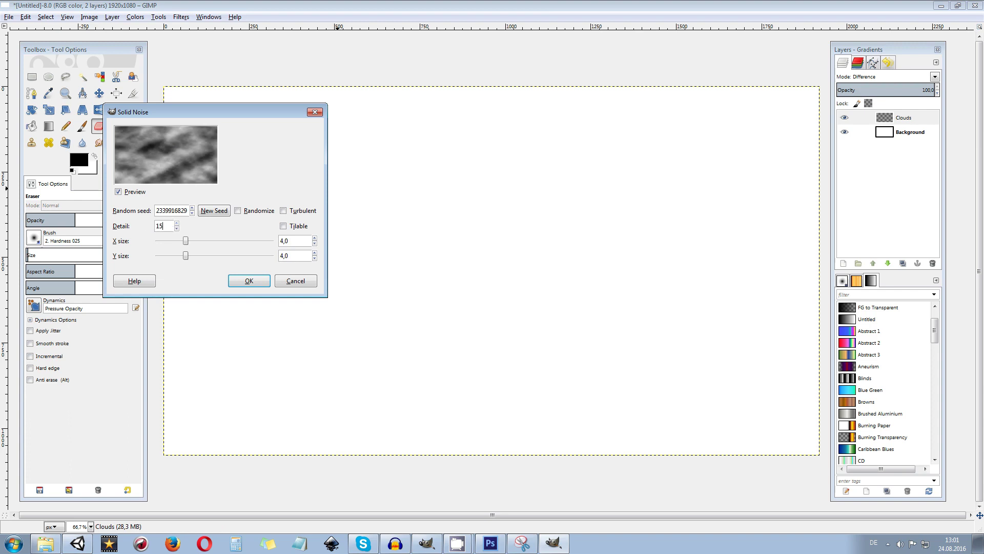
Step: Set the noise's X size and Y size to 8
{"action": "key", "text": "Tab"}
{"action": "type", "text": "8"}
{"action": "key", "text": "Tab"}
{"action": "type", "text": "8"}
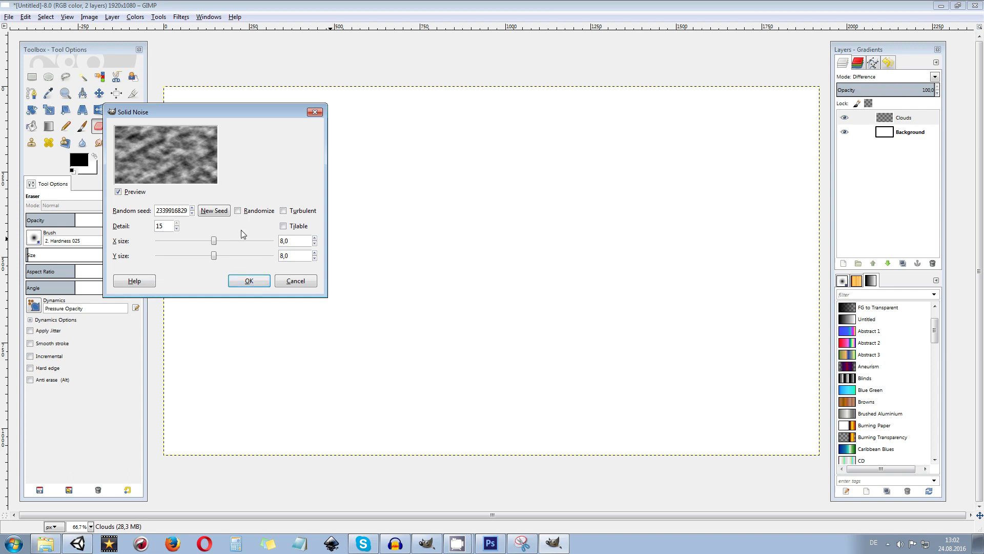
Step: Generate several new random seeds for the solid noise, leave Randomize off, and render the clouds onto the image
{"action": "left_click", "coordinate": [214, 210]}
{"action": "left_click", "coordinate": [215, 211]}
{"action": "left_click", "coordinate": [217, 211]}
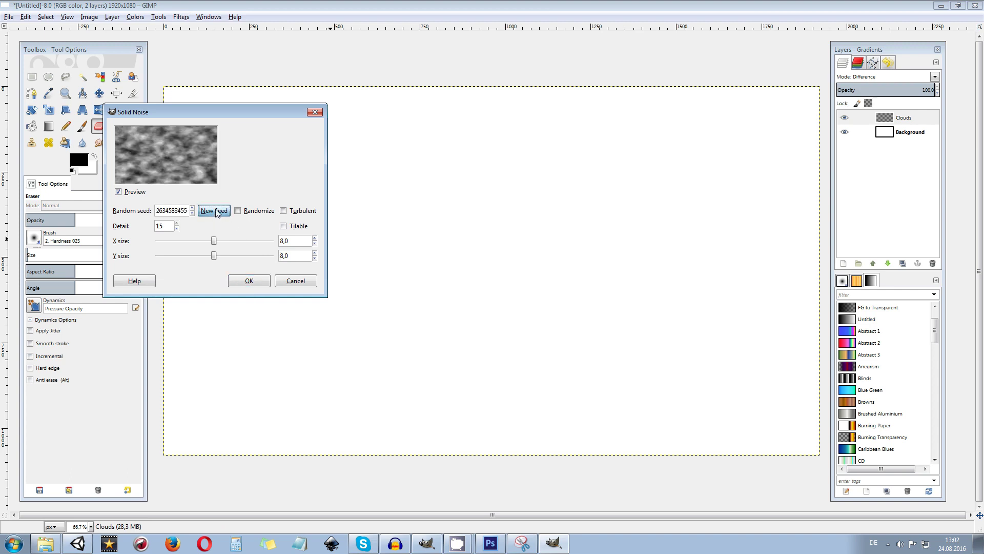
{"action": "left_click", "coordinate": [218, 211]}
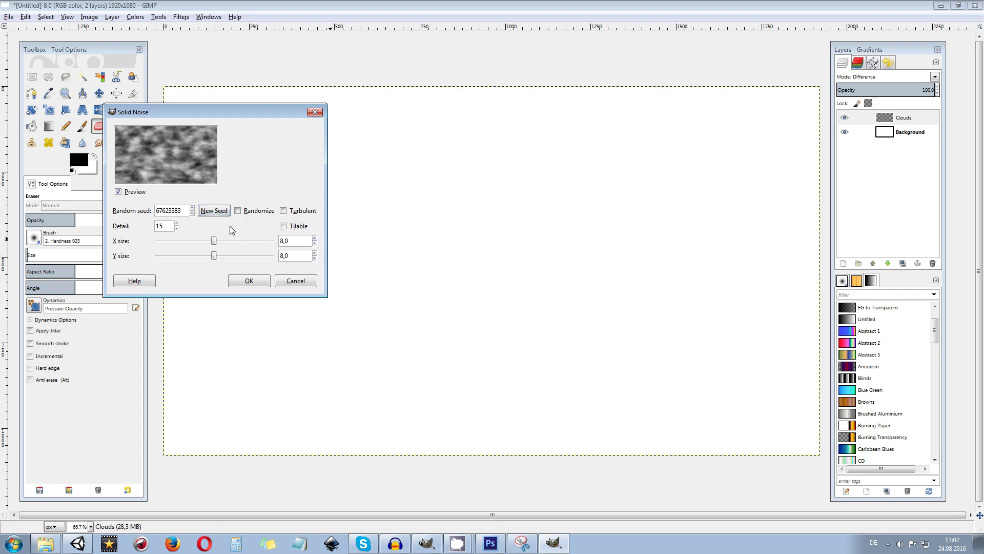
{"action": "left_click", "coordinate": [241, 214]}
{"action": "left_click", "coordinate": [241, 211]}
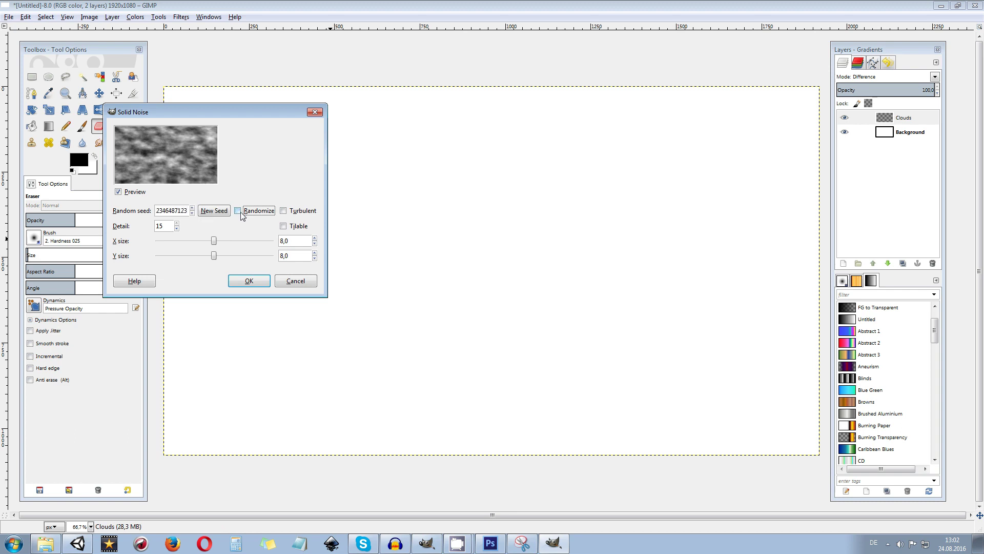
{"action": "left_click", "coordinate": [249, 281]}
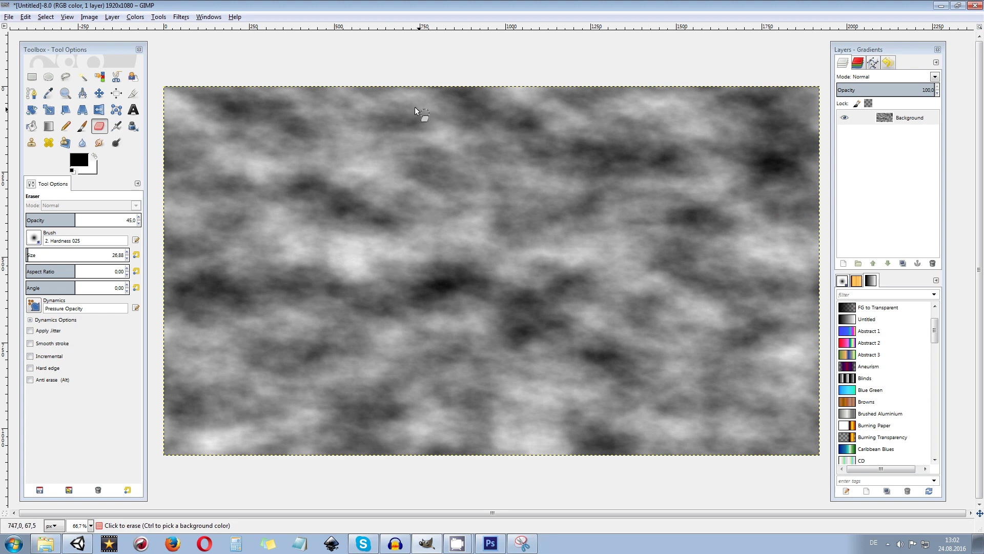
Step: Open the Levels adjustment for the cloud image and set the input white point to 209 and black point to 94
{"action": "left_click", "coordinate": [122, 17]}
{"action": "mouse_move", "coordinate": [133, 18]}
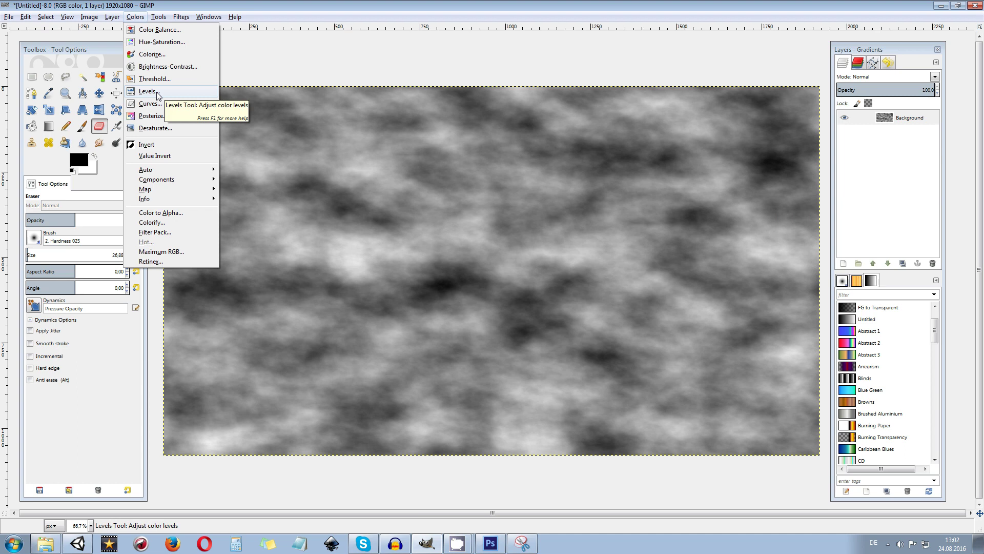
{"action": "left_click", "coordinate": [185, 93]}
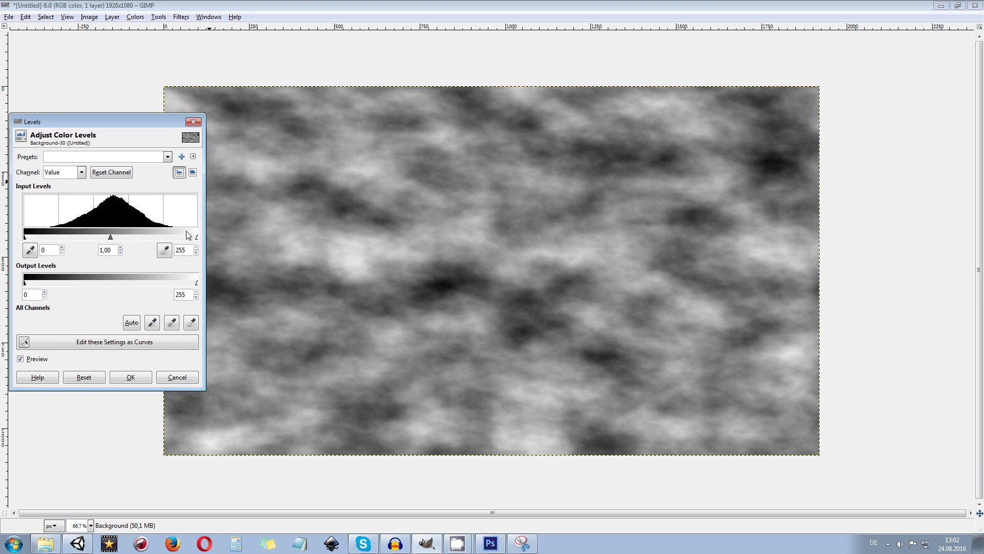
{"action": "left_click_drag", "start_coordinate": [197, 239], "coordinate": [166, 238]}
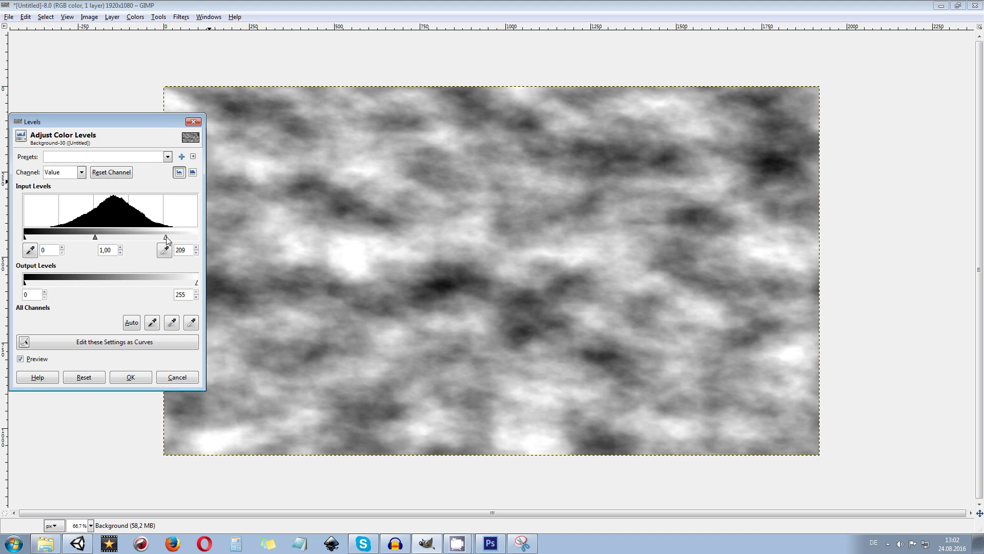
{"action": "left_click_drag", "start_coordinate": [25, 238], "coordinate": [88, 243]}
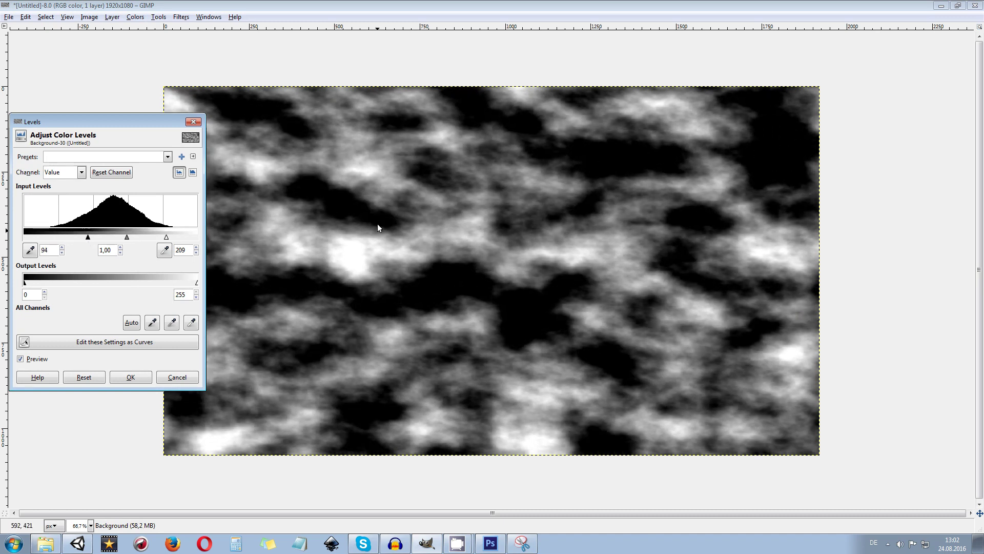
Step: Raise the input black point to 123 and set the midtone gamma to 1.53
{"action": "left_click_drag", "start_coordinate": [88, 237], "coordinate": [132, 242]}
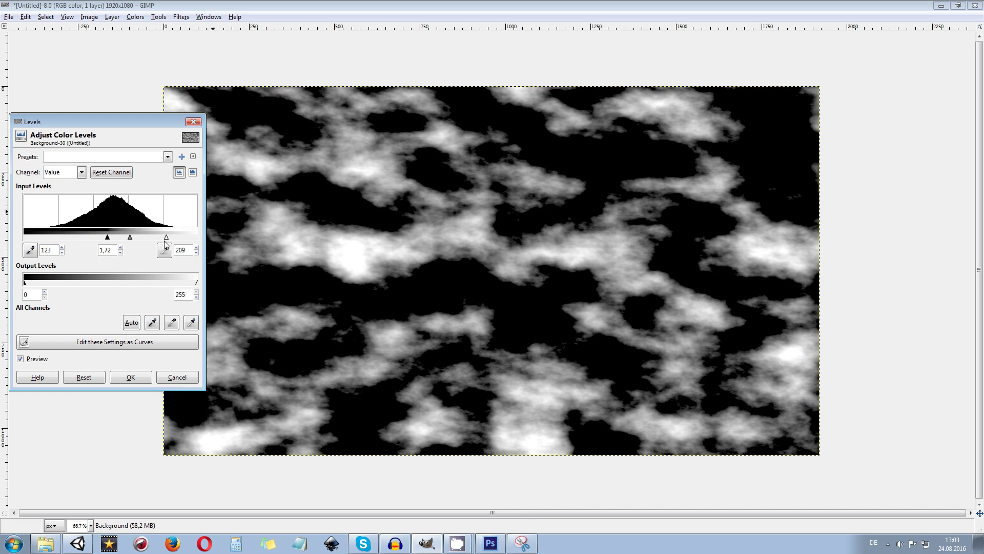
{"action": "left_click_drag", "start_coordinate": [166, 237], "coordinate": [166, 236]}
{"action": "left_click_drag", "start_coordinate": [132, 241], "coordinate": [133, 240]}
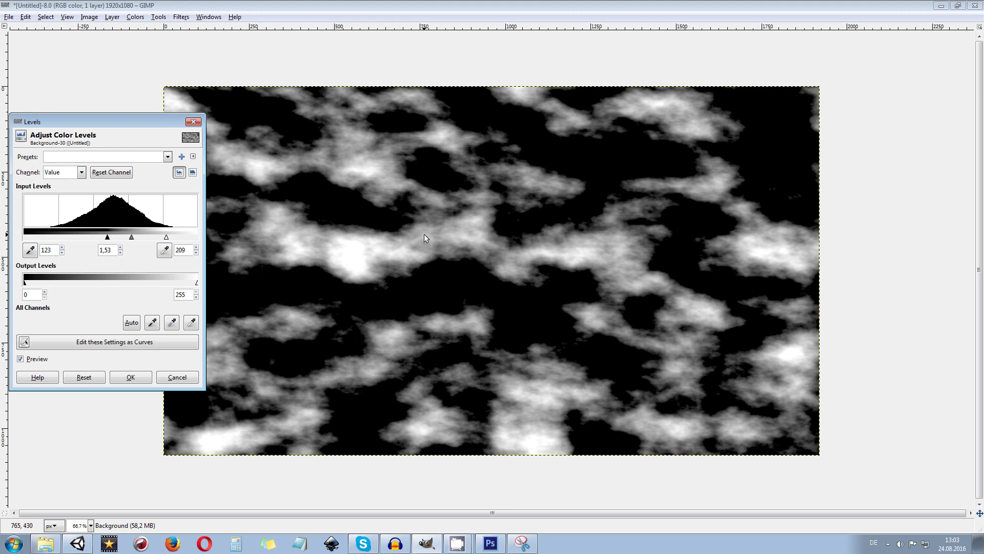
Step: Try a midtone gamma of 0.60, return it to 1.53, and apply the levels adjustment
{"action": "left_click_drag", "start_coordinate": [134, 237], "coordinate": [145, 240]}
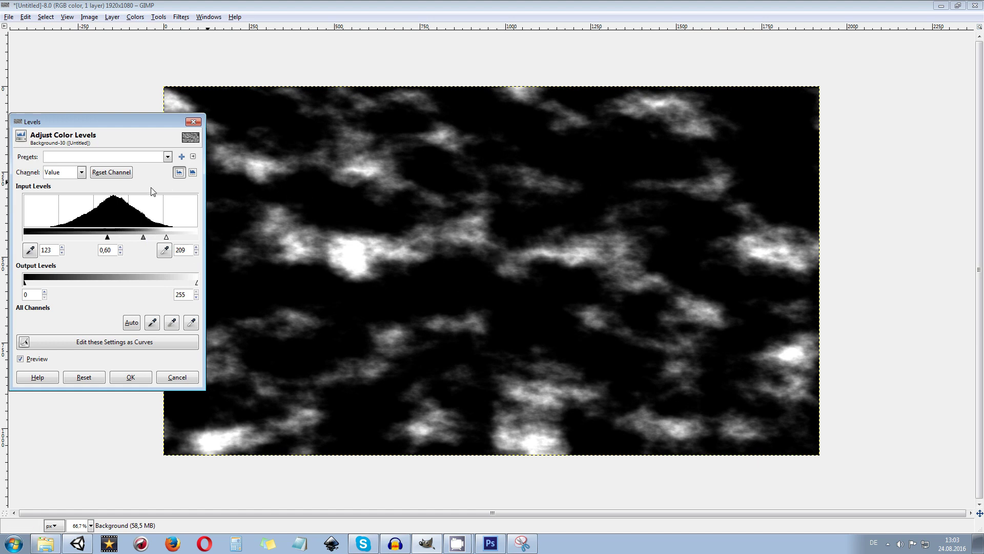
{"action": "left_click_drag", "start_coordinate": [143, 238], "coordinate": [132, 240]}
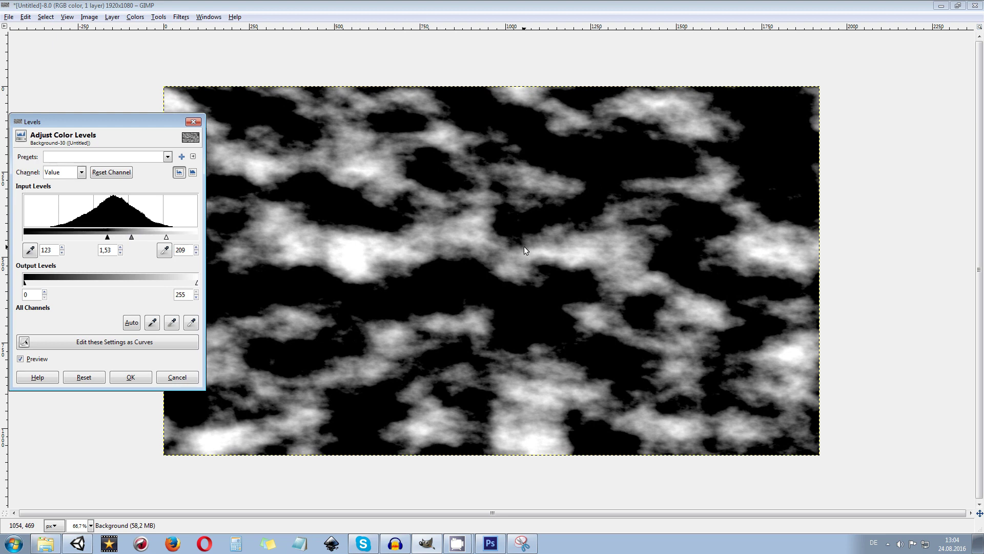
{"action": "left_click", "coordinate": [132, 377]}
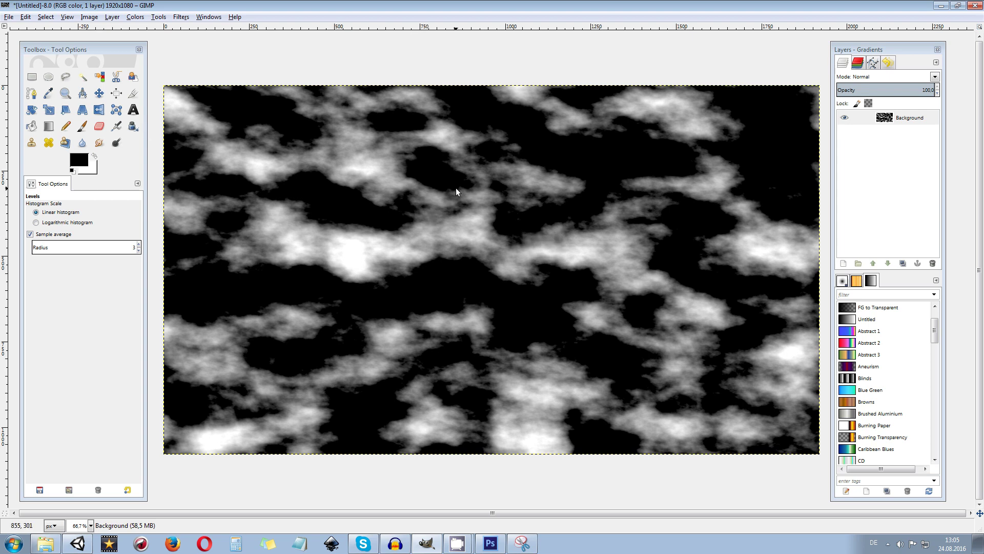
Step: Outline the cloud patch just right of the image centre with a polygonal Free Select selection and copy it
{"action": "left_click", "coordinate": [64, 77]}
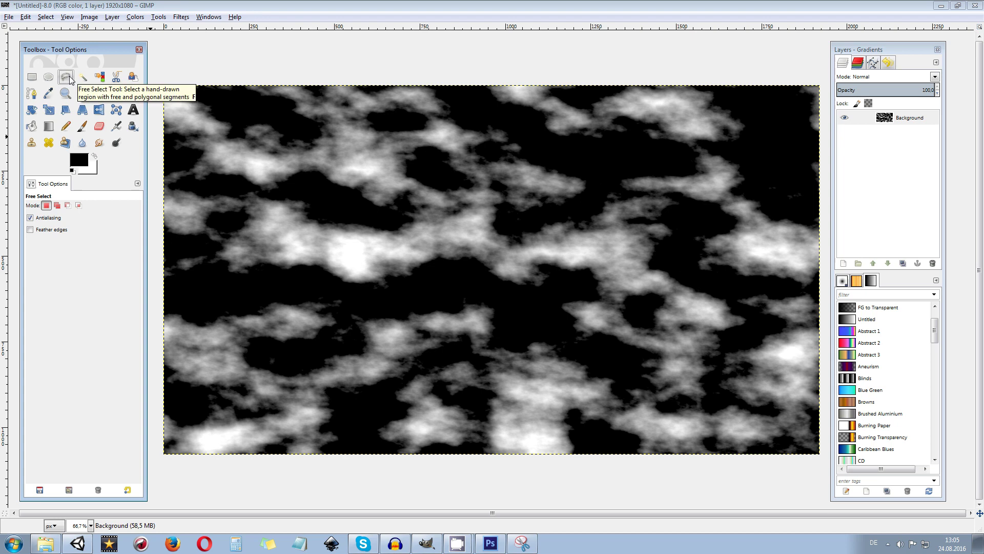
{"action": "left_click", "coordinate": [588, 295]}
{"action": "left_click", "coordinate": [634, 314]}
{"action": "left_click", "coordinate": [664, 297]}
{"action": "left_click", "coordinate": [685, 275]}
{"action": "left_click", "coordinate": [684, 203]}
{"action": "left_click", "coordinate": [670, 195]}
{"action": "left_click", "coordinate": [635, 193]}
{"action": "left_click", "coordinate": [593, 194]}
{"action": "left_click", "coordinate": [551, 215]}
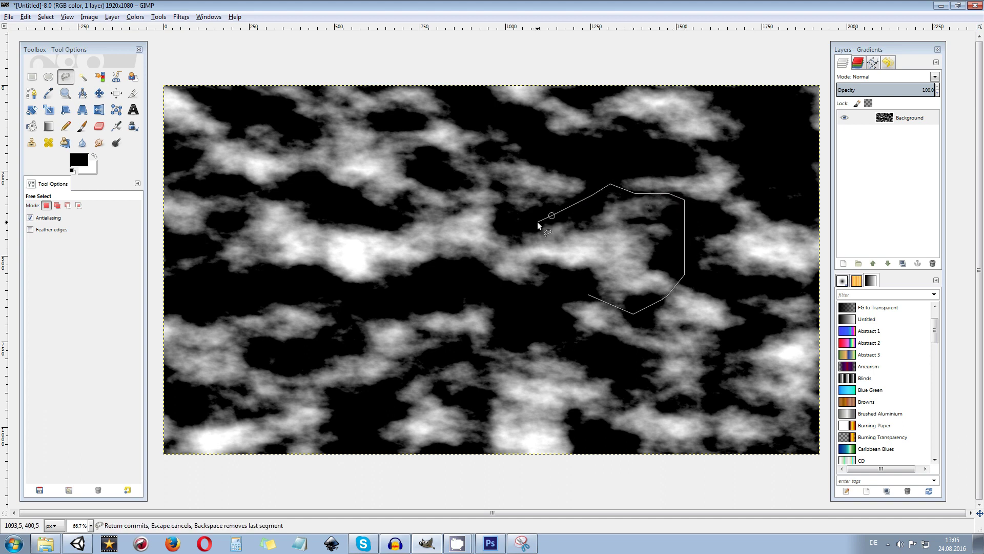
{"action": "left_click", "coordinate": [521, 254]}
{"action": "left_click", "coordinate": [542, 269]}
{"action": "left_click", "coordinate": [588, 296]}
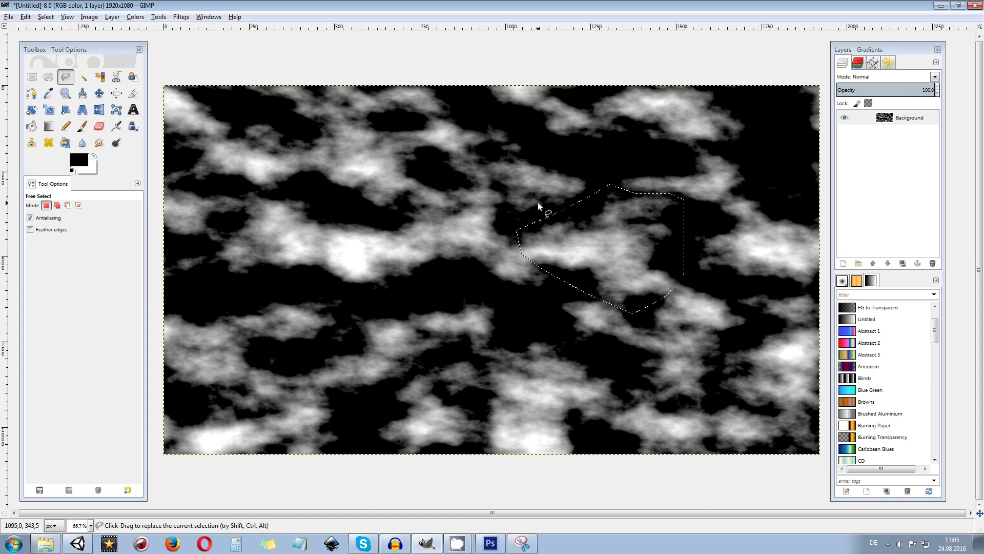
{"action": "key", "text": "ctrl+c"}
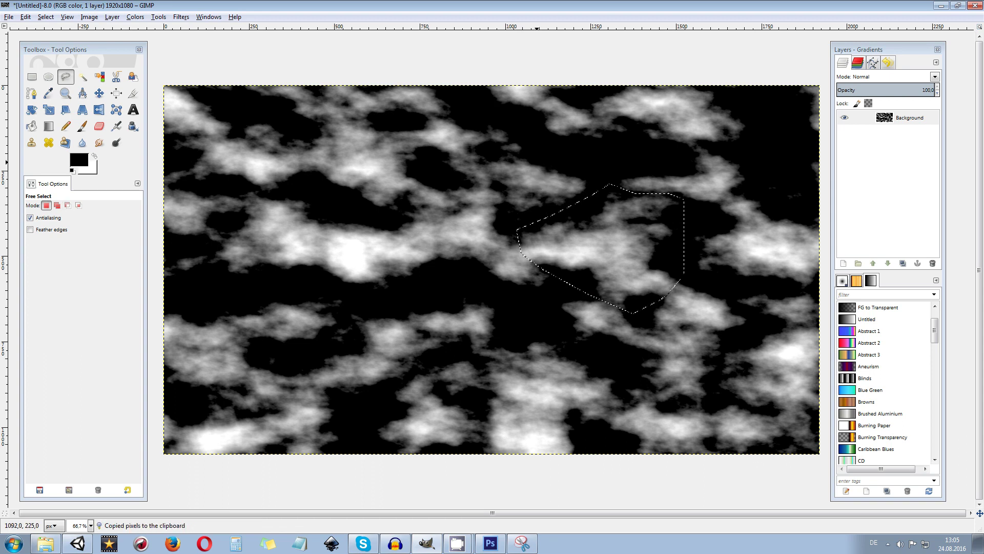
Step: Create a new image 512 px wide and 512 px high
{"action": "left_click", "coordinate": [10, 17]}
{"action": "left_click", "coordinate": [24, 29]}
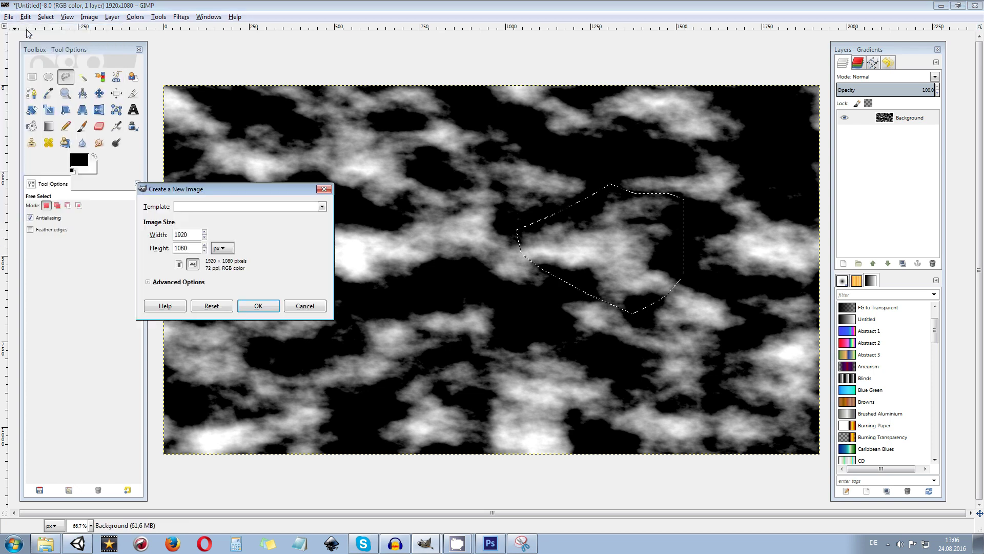
{"action": "double_click", "coordinate": [189, 234]}
{"action": "type", "text": "512"}
{"action": "key", "text": "Tab"}
{"action": "type", "text": "512"}
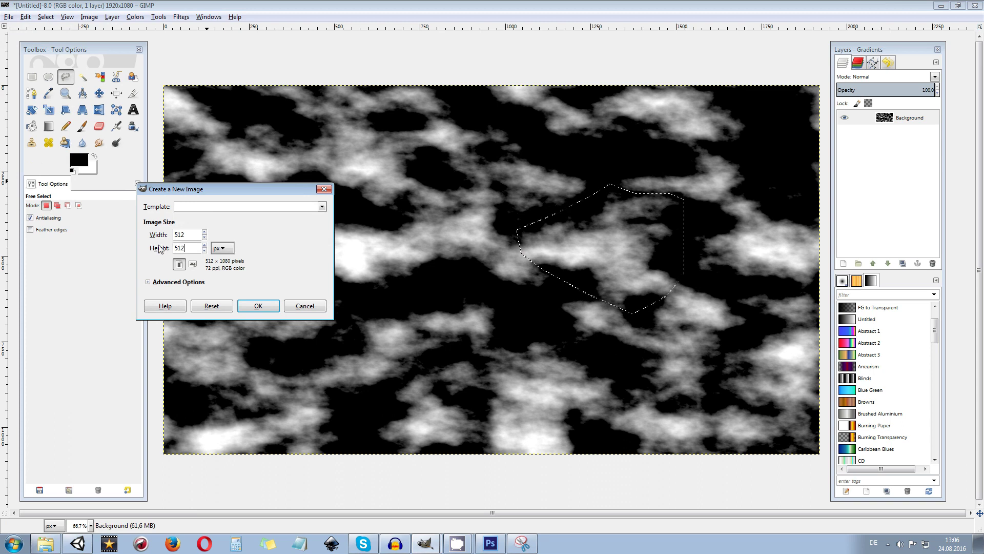
{"action": "left_click", "coordinate": [259, 305]}
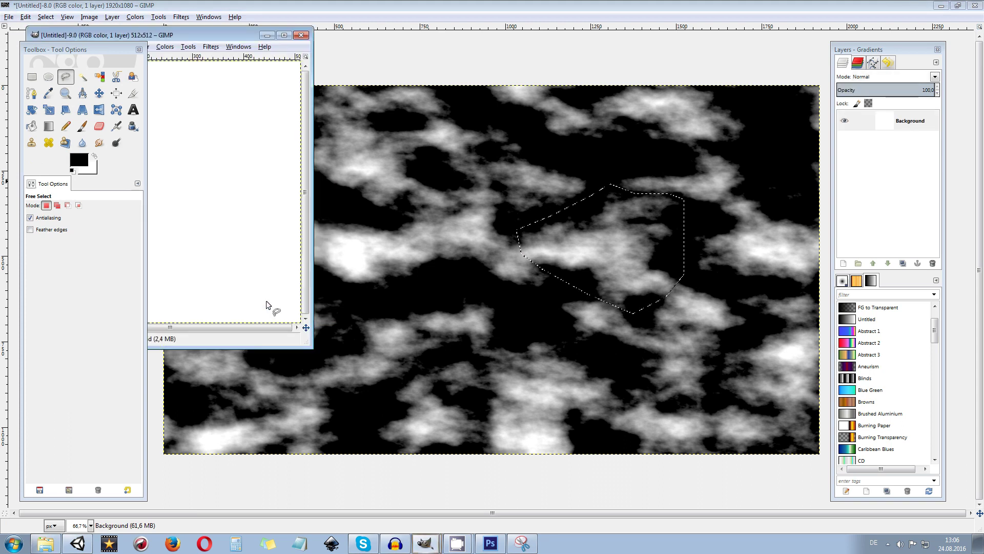
Step: Paste the copied cloud patch into the new 512 x 512 image and nudge it slightly within the canvas
{"action": "left_click_drag", "start_coordinate": [220, 34], "coordinate": [570, 103]}
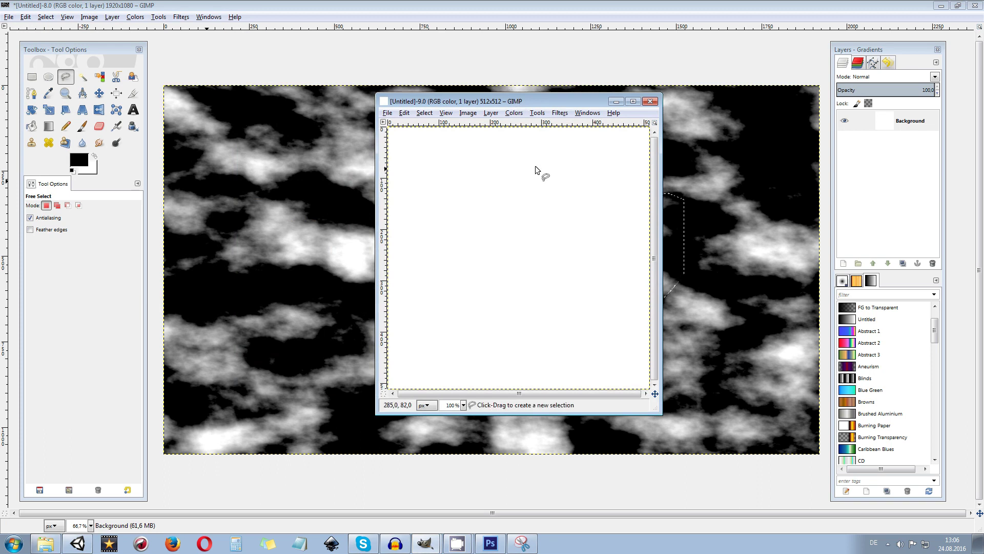
{"action": "key", "text": "ctrl"}
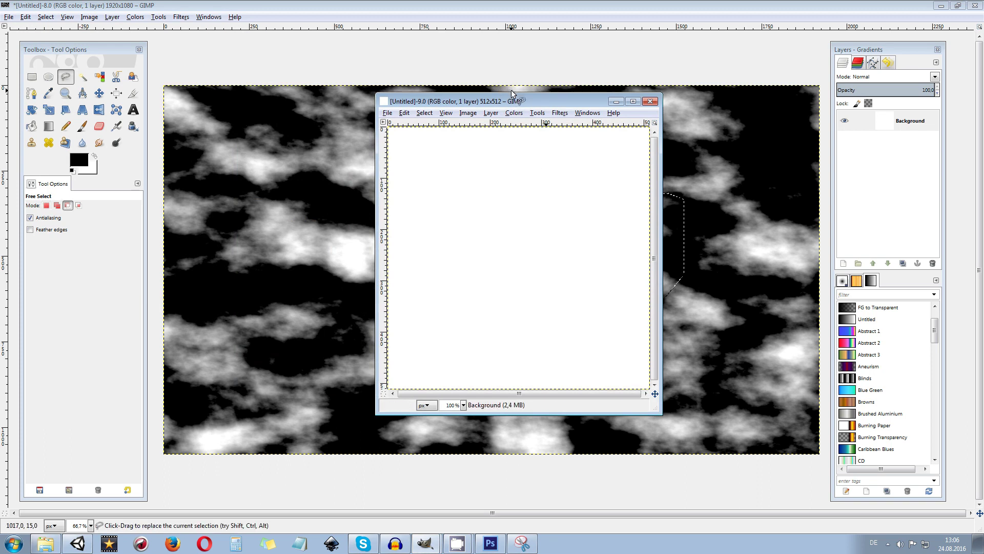
{"action": "key", "text": "ctrl+v"}
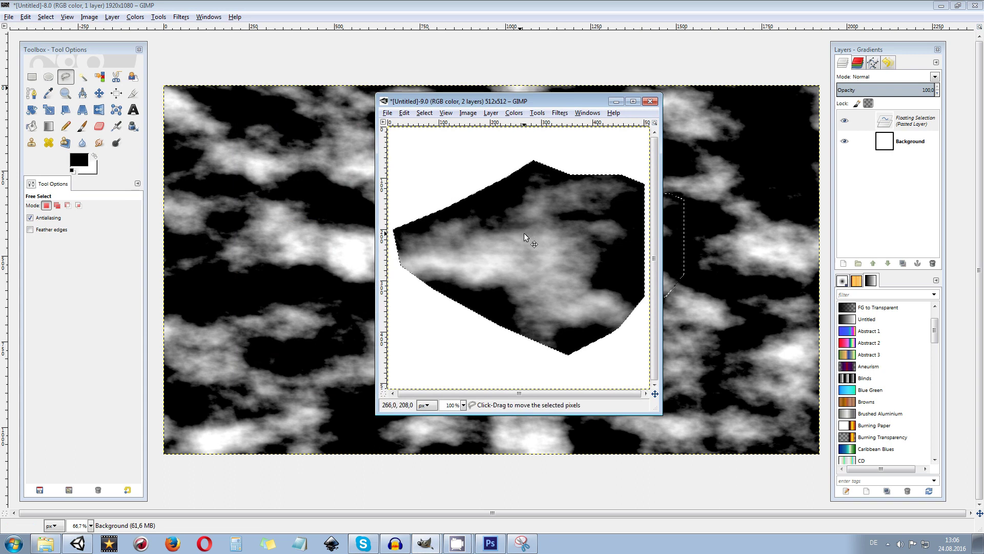
{"action": "mouse_move", "coordinate": [536, 241]}
{"action": "left_mouse_down"}
{"action": "mouse_move", "coordinate": [534, 228]}
{"action": "mouse_move", "coordinate": [535, 256]}
{"action": "mouse_move", "coordinate": [548, 239]}
{"action": "left_mouse_up"}
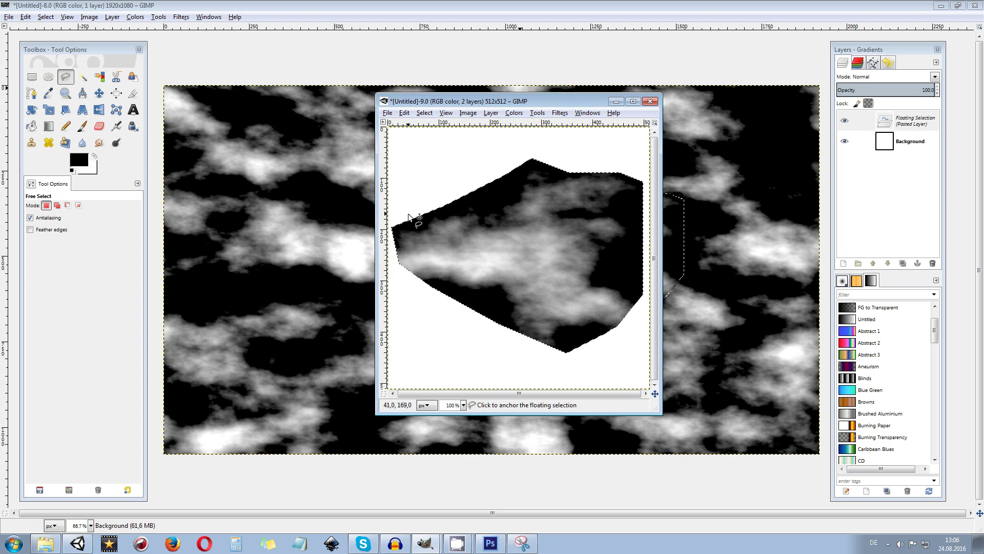
{"action": "left_click", "coordinate": [49, 110]}
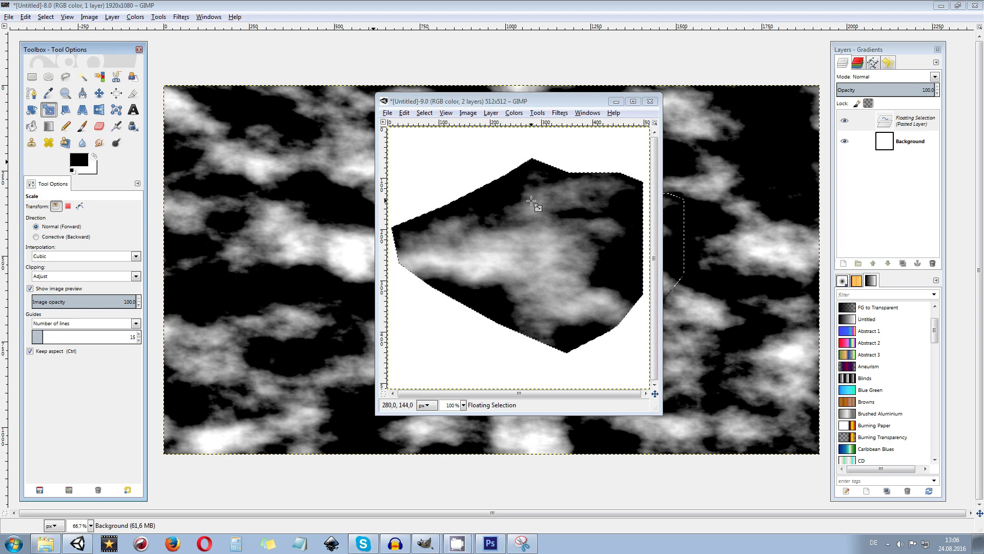
{"action": "left_click", "coordinate": [541, 229]}
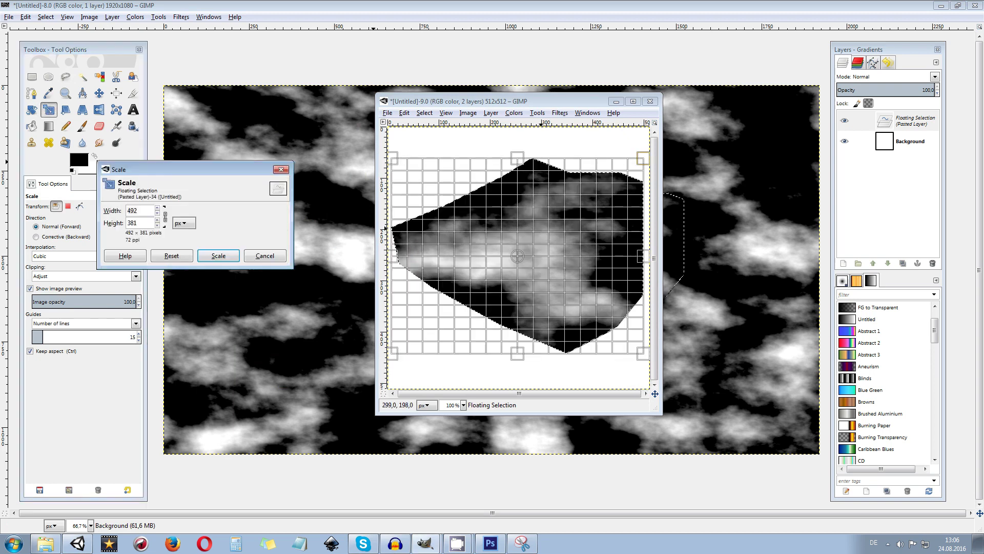
{"action": "left_click", "coordinate": [166, 218]}
{"action": "left_click_drag", "start_coordinate": [394, 158], "coordinate": [416, 178]}
{"action": "left_click_drag", "start_coordinate": [476, 252], "coordinate": [436, 233]}
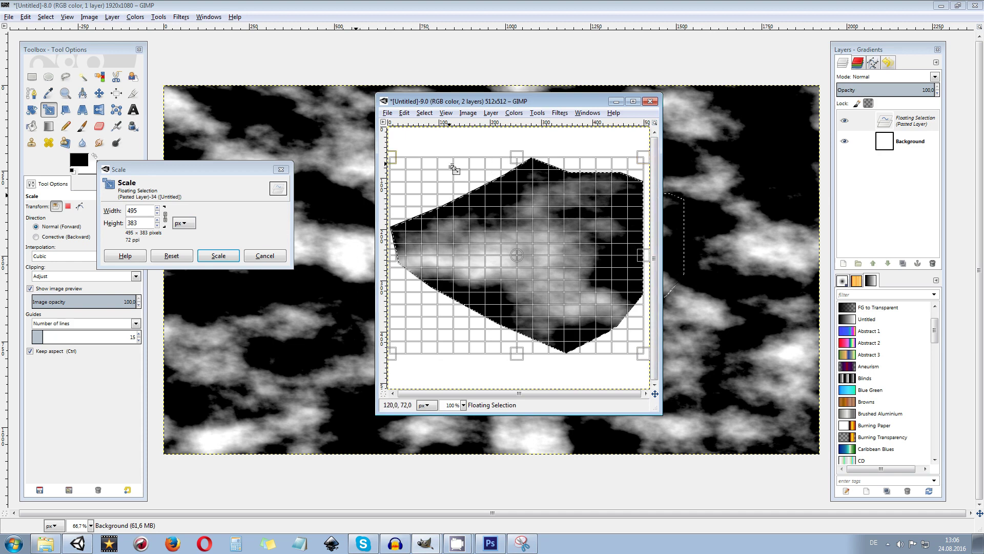
{"action": "left_click", "coordinate": [265, 256]}
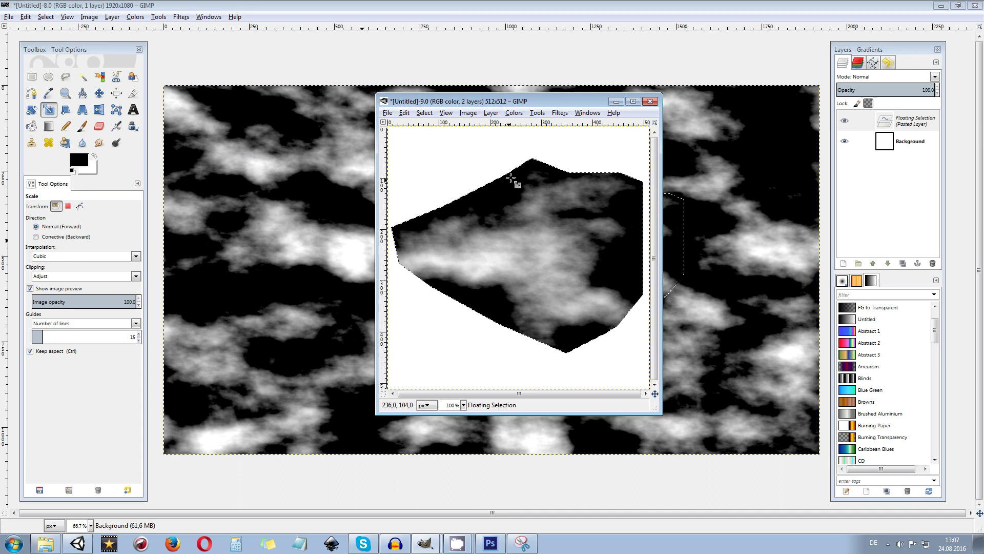
Step: Convert the pasted floating selection into a new layer and fill the Background layer with black
{"action": "right_click", "coordinate": [907, 126]}
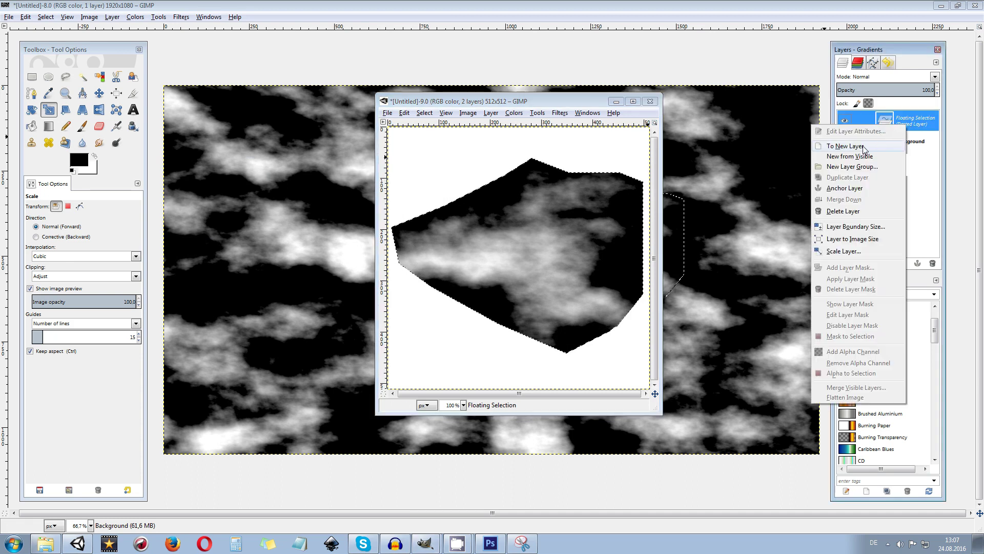
{"action": "left_click", "coordinate": [864, 149]}
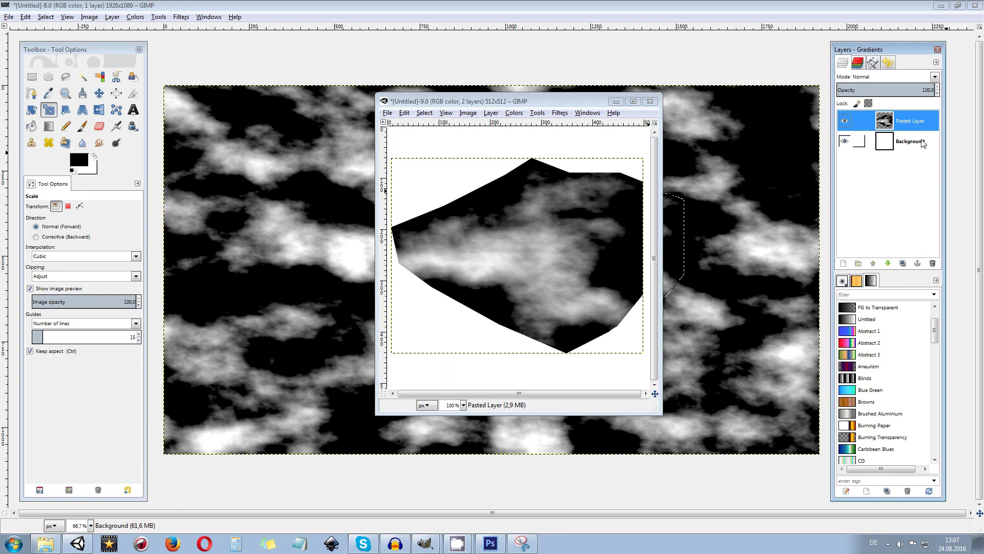
{"action": "left_click", "coordinate": [851, 142]}
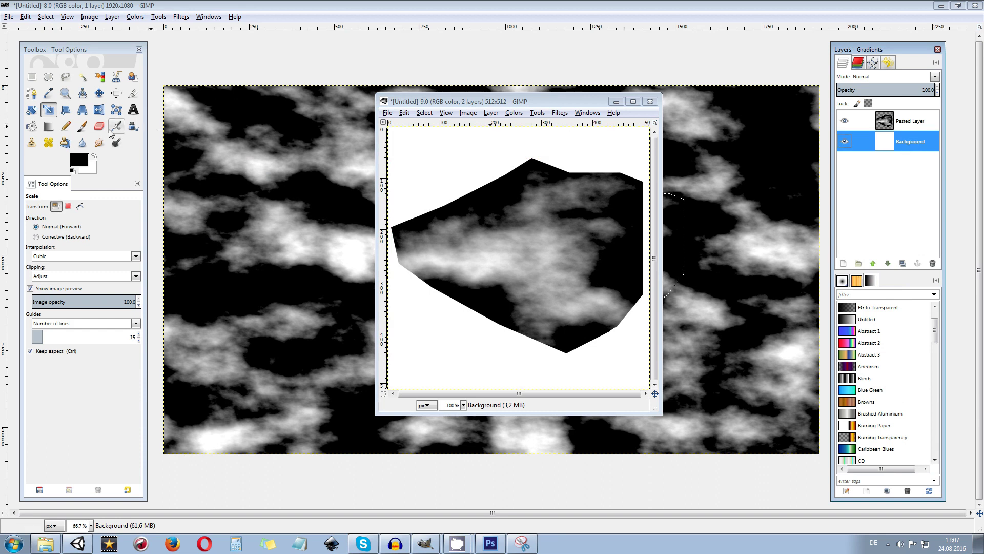
{"action": "left_click", "coordinate": [31, 125]}
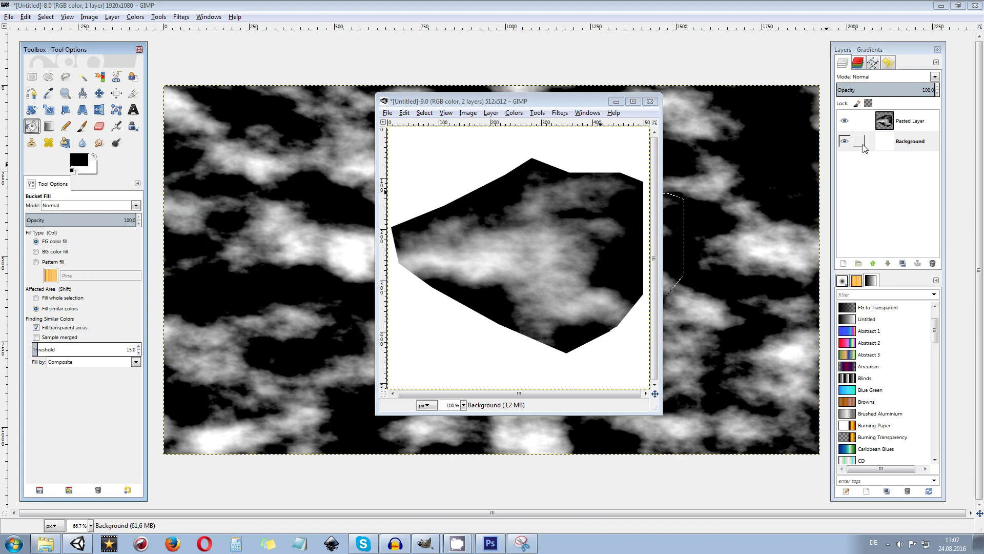
{"action": "left_click", "coordinate": [455, 154]}
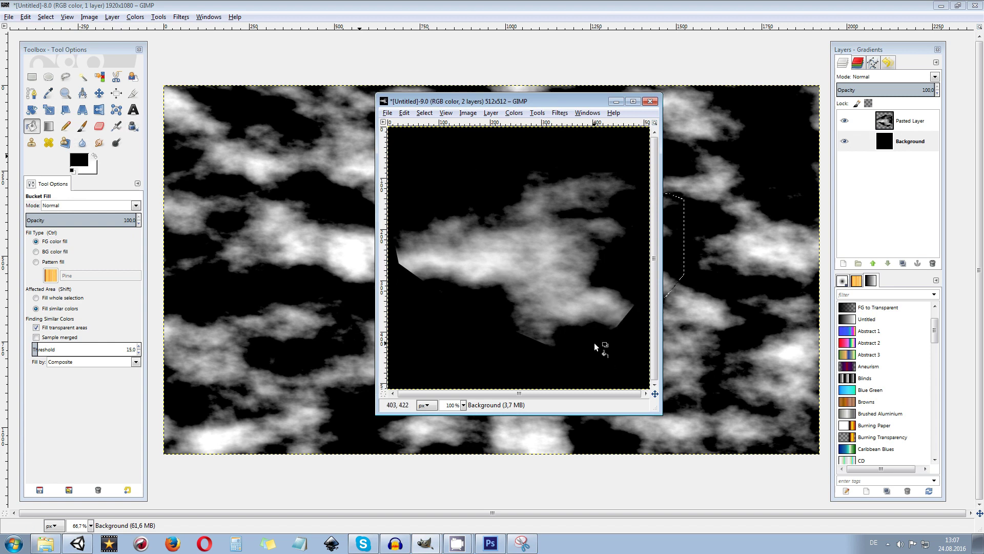
Step: Set the Eraser to 42.3 opacity with the 2. Hardness 025 brush and maximize the new image's window
{"action": "left_click", "coordinate": [99, 126]}
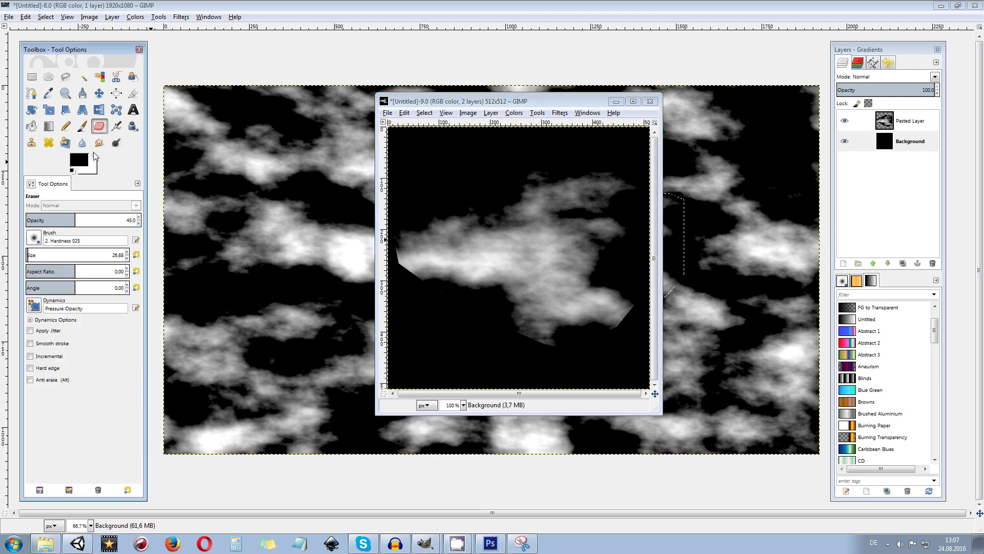
{"action": "left_click_drag", "start_coordinate": [60, 221], "coordinate": [51, 220]}
{"action": "left_click", "coordinate": [73, 220]}
{"action": "left_click", "coordinate": [34, 238]}
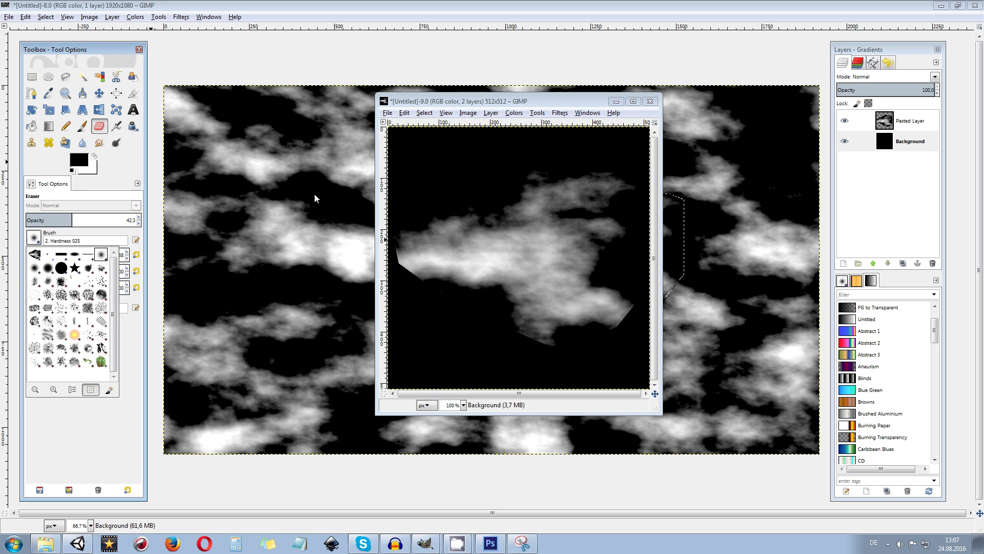
{"action": "left_click", "coordinate": [134, 390]}
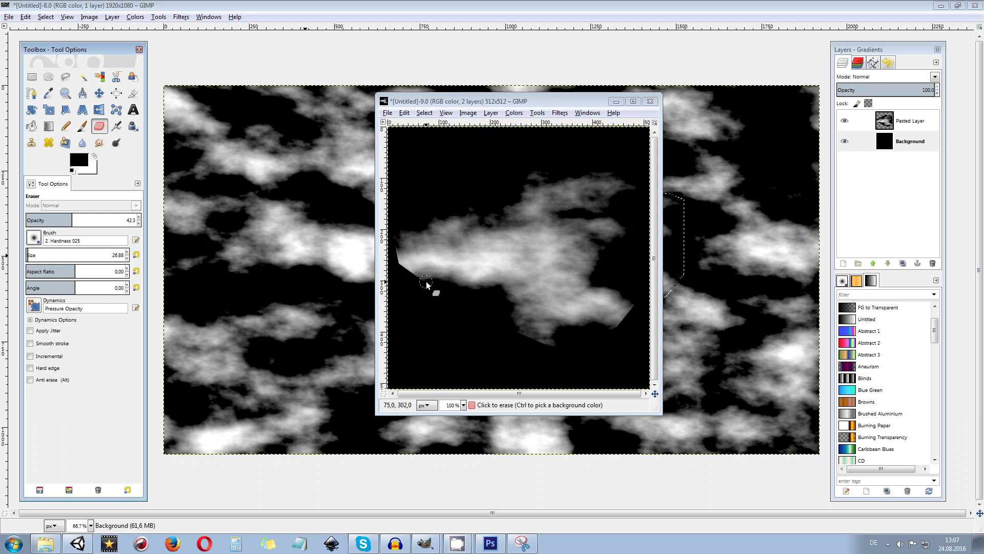
{"action": "scroll", "coordinate": [423, 285], "scroll_direction": "up", "scroll_amount": 3, "text": "ctrl"}
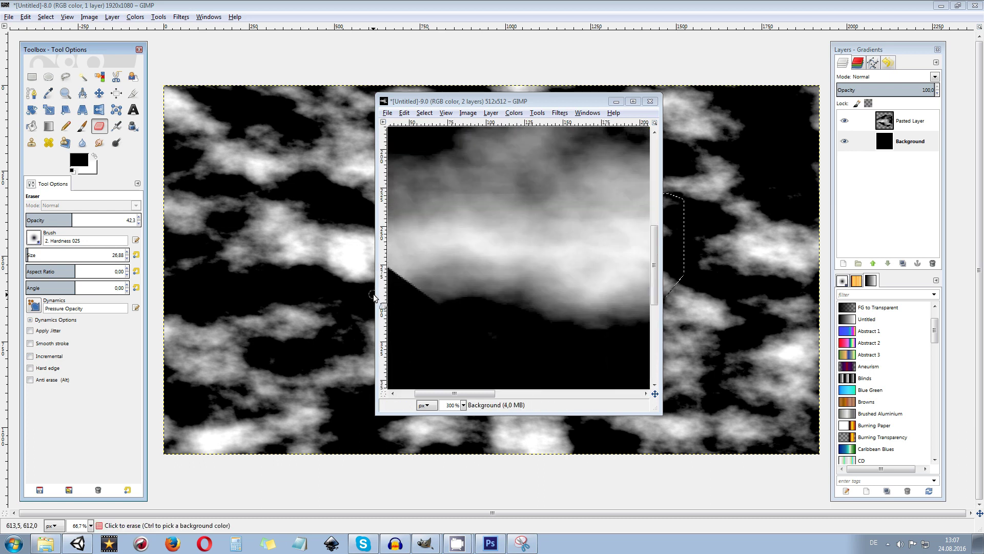
{"action": "left_click_drag", "start_coordinate": [355, 294], "coordinate": [229, 293]}
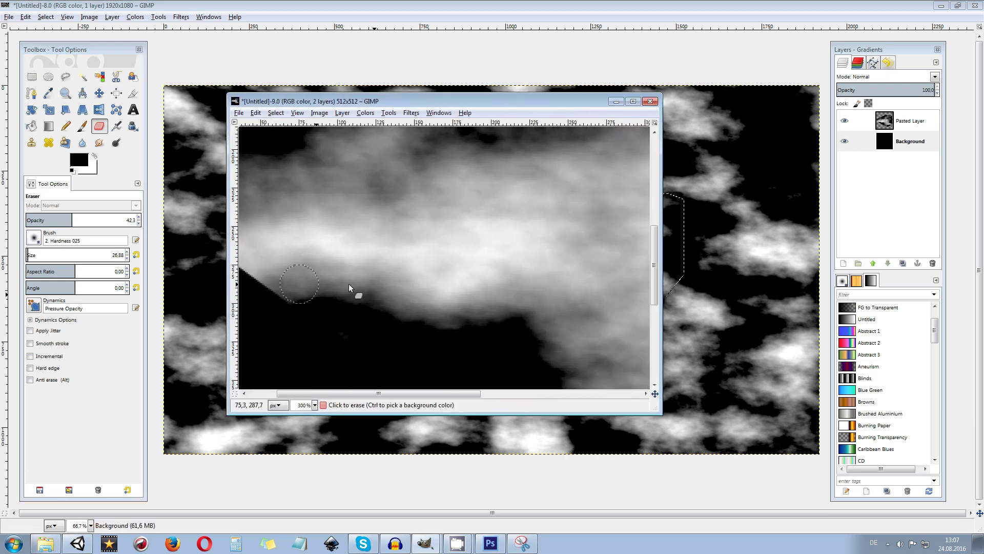
{"action": "left_click", "coordinate": [633, 101]}
{"action": "scroll", "coordinate": [424, 229], "scroll_direction": "down", "scroll_amount": 1, "text": "ctrl"}
{"action": "scroll", "coordinate": [521, 314], "scroll_direction": "up", "scroll_amount": 1, "text": "ctrl"}
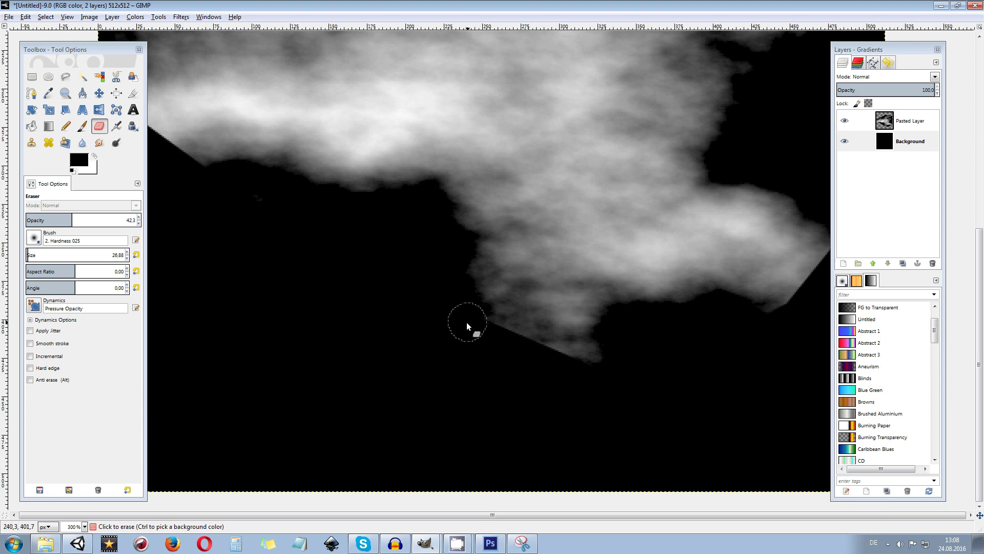
Step: Erase the straight cut edge along the cloud's lowest tip on the Pasted Layer
{"action": "left_click_drag", "start_coordinate": [456, 323], "coordinate": [494, 336]}
{"action": "key", "text": "ctrl+z"}
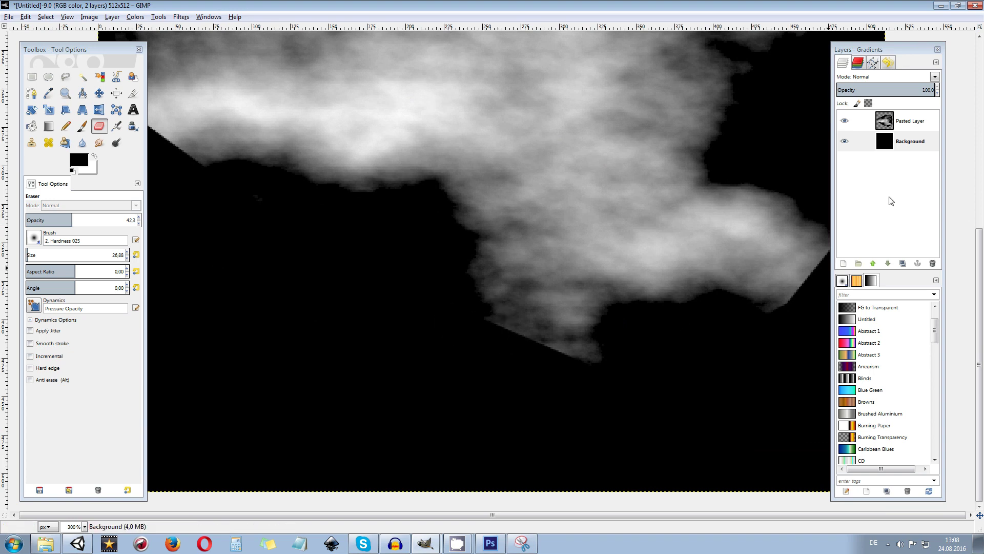
{"action": "left_click", "coordinate": [911, 127]}
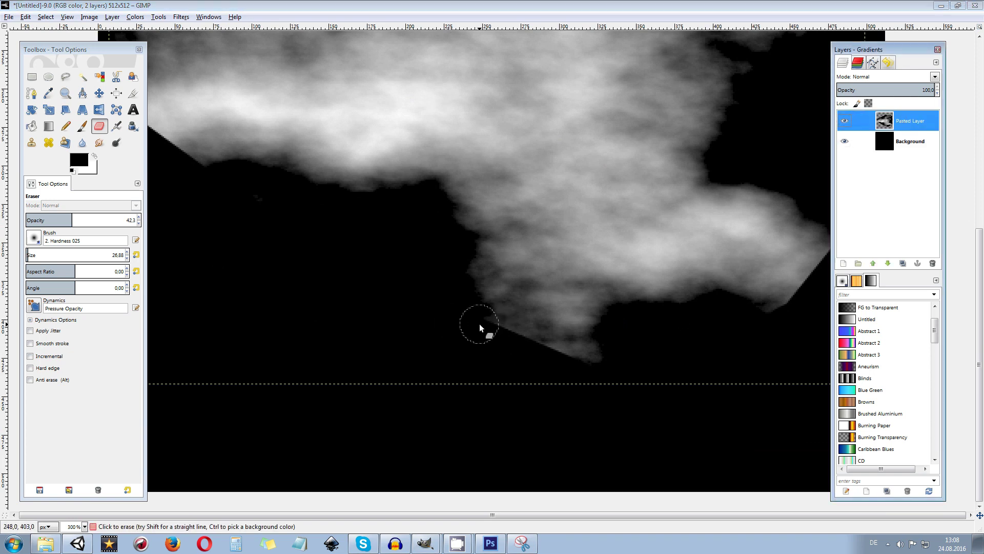
{"action": "left_click_drag", "start_coordinate": [479, 325], "coordinate": [493, 331]}
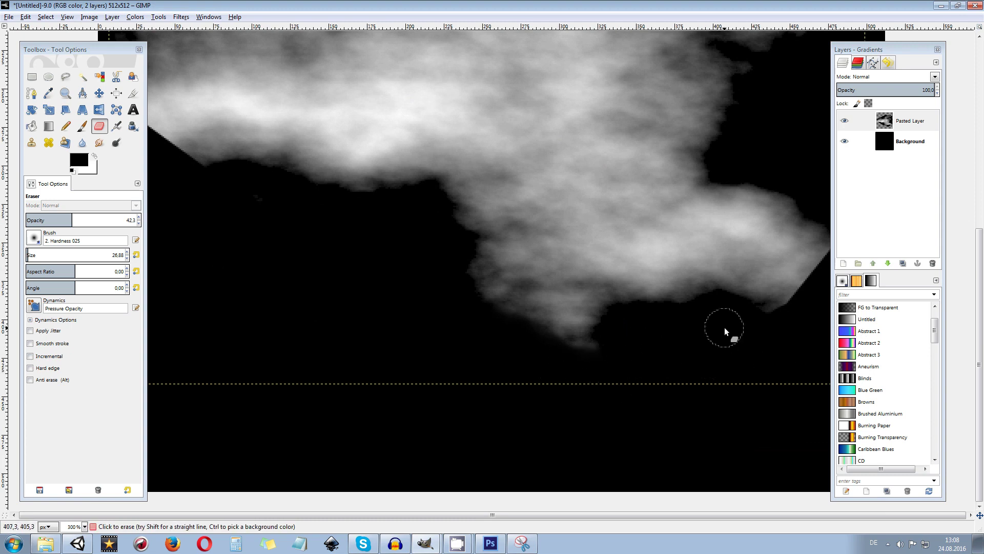
Step: Erase the straight cut edge on the cloud's lower-right lobe and move the Layers dock off the canvas
{"action": "scroll", "coordinate": [732, 297], "scroll_direction": "down", "scroll_amount": 1, "text": "ctrl"}
{"action": "scroll", "coordinate": [731, 297], "scroll_direction": "up", "scroll_amount": 1, "text": "ctrl"}
{"action": "left_click_drag", "start_coordinate": [775, 286], "coordinate": [790, 302]}
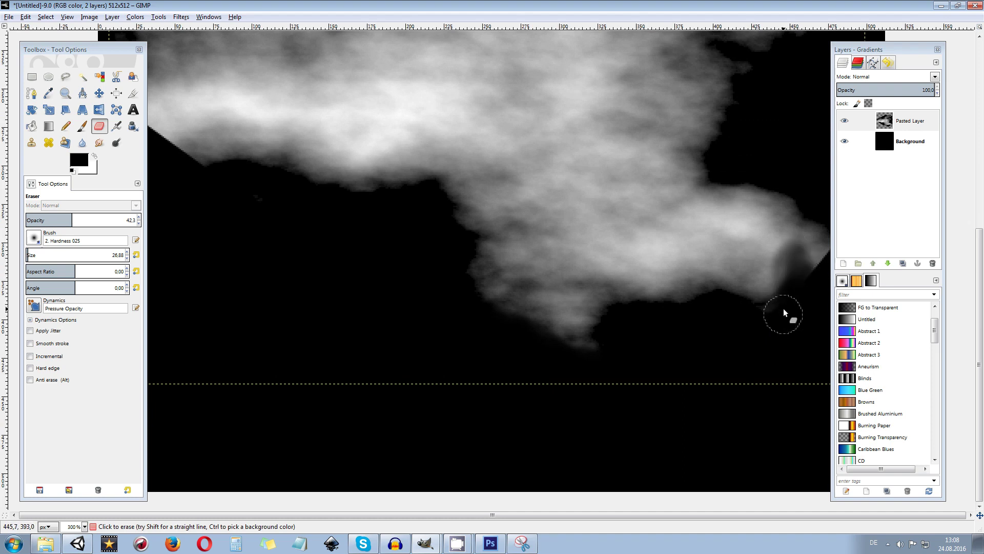
{"action": "scroll", "coordinate": [791, 307], "scroll_direction": "down", "scroll_amount": 1, "text": "ctrl"}
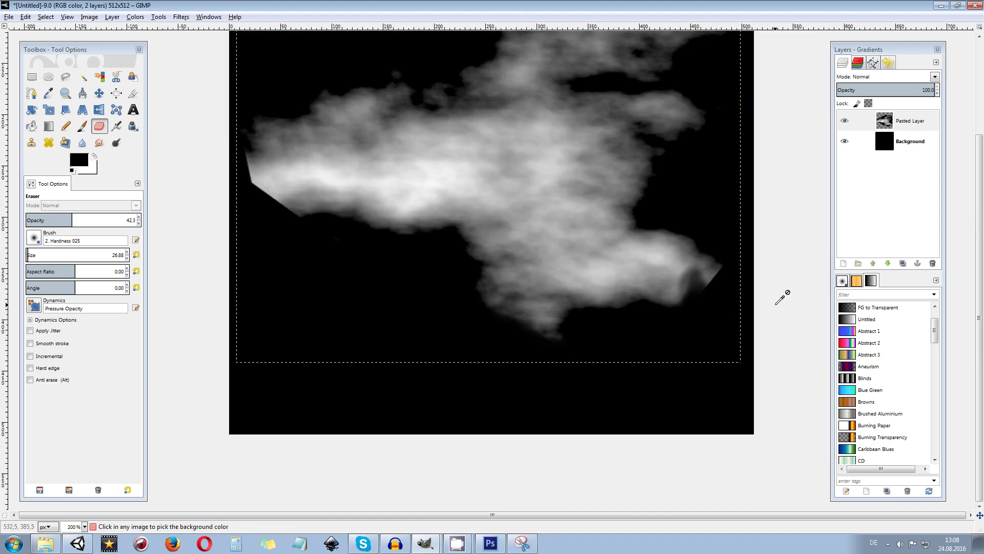
{"action": "scroll", "coordinate": [783, 292], "scroll_direction": "up", "scroll_amount": 1, "text": "ctrl"}
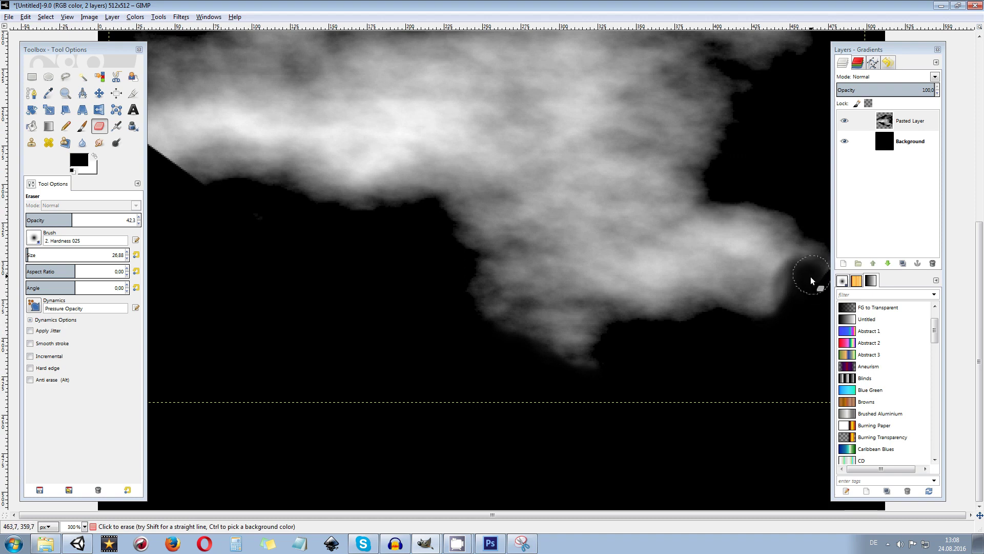
{"action": "left_click_drag", "start_coordinate": [830, 270], "coordinate": [828, 246]}
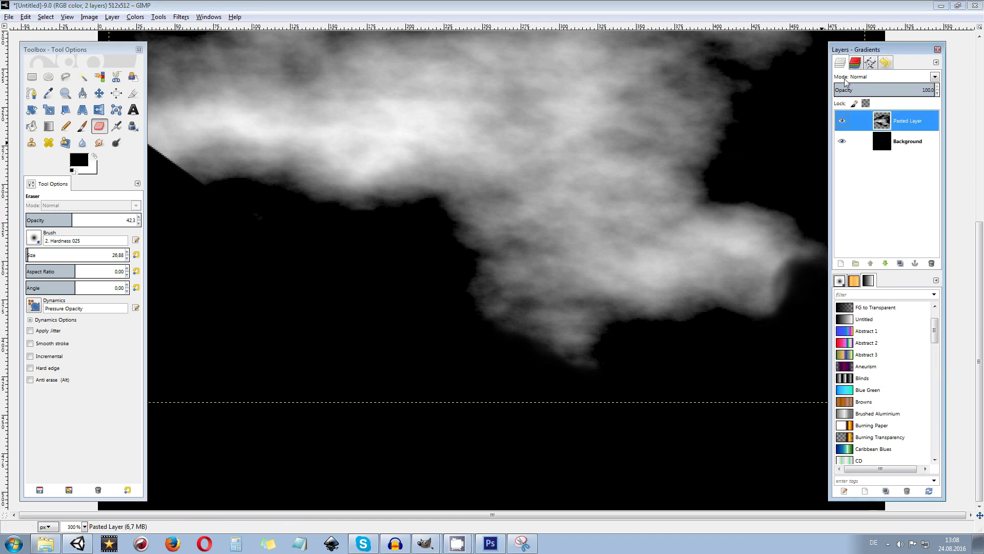
{"action": "left_click_drag", "start_coordinate": [869, 50], "coordinate": [916, 55]}
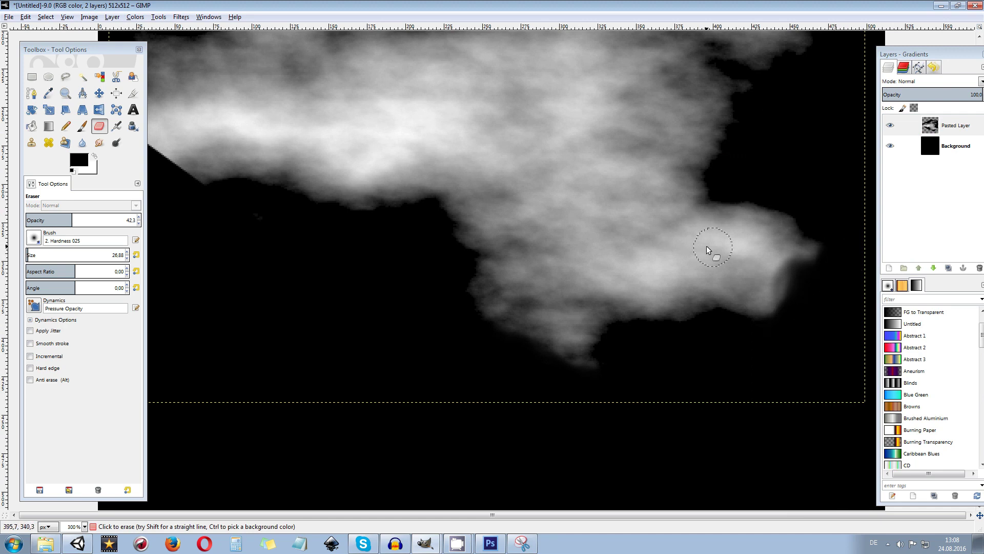
Step: Erase the straight cut edge at the cloud's left end on the Pasted Layer to soften its outline
{"action": "scroll", "coordinate": [706, 245], "scroll_direction": "down", "scroll_amount": 1, "text": "ctrl"}
{"action": "scroll", "coordinate": [251, 143], "scroll_direction": "up", "scroll_amount": 2, "text": "ctrl"}
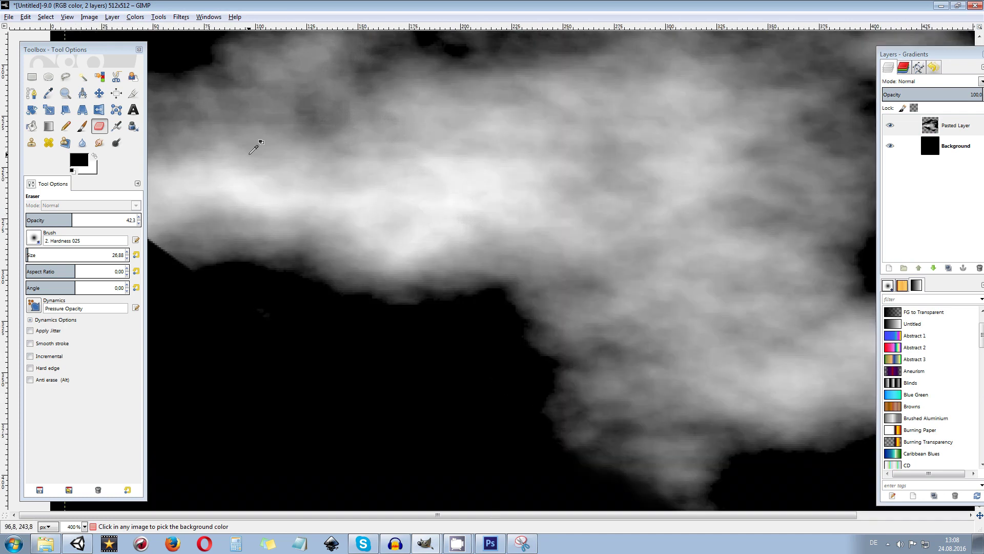
{"action": "scroll", "coordinate": [250, 152], "scroll_direction": "down", "scroll_amount": 2, "text": "ctrl"}
{"action": "scroll", "coordinate": [272, 164], "scroll_direction": "up", "scroll_amount": 2}
{"action": "scroll", "coordinate": [282, 347], "scroll_direction": "up", "scroll_amount": 1, "text": "ctrl"}
{"action": "scroll", "coordinate": [282, 346], "scroll_direction": "down", "scroll_amount": 1, "text": "ctrl"}
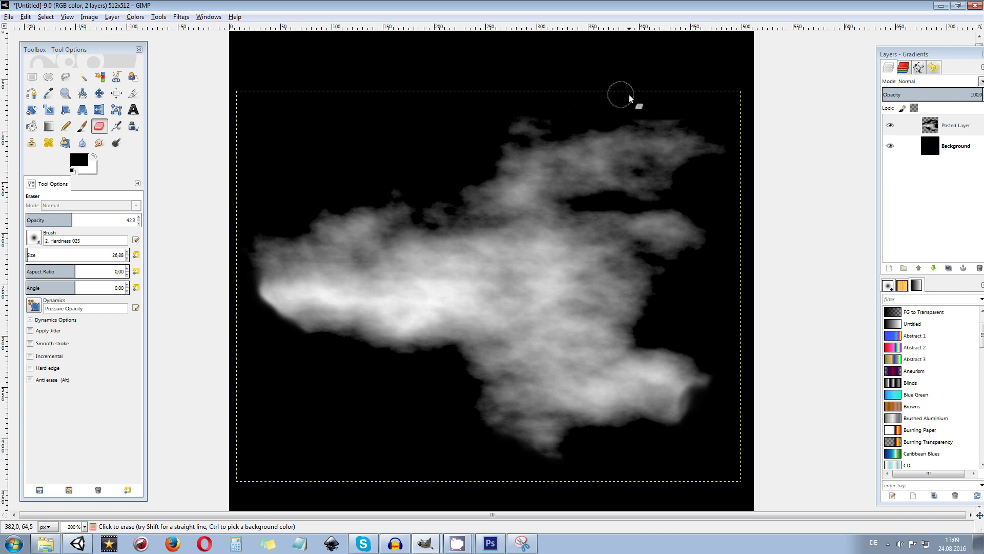
Step: Switch to the Blur/Sharpen tool in Blur mode with the 2. Hardness 025 brush
{"action": "key", "text": "plus"}
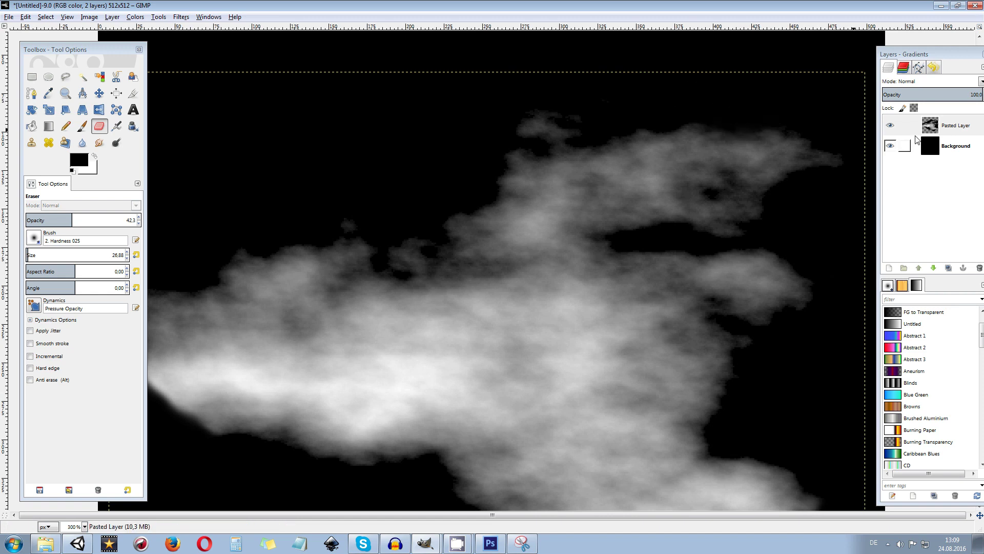
{"action": "scroll", "coordinate": [487, 198], "scroll_direction": "down", "scroll_amount": 3, "text": "ctrl"}
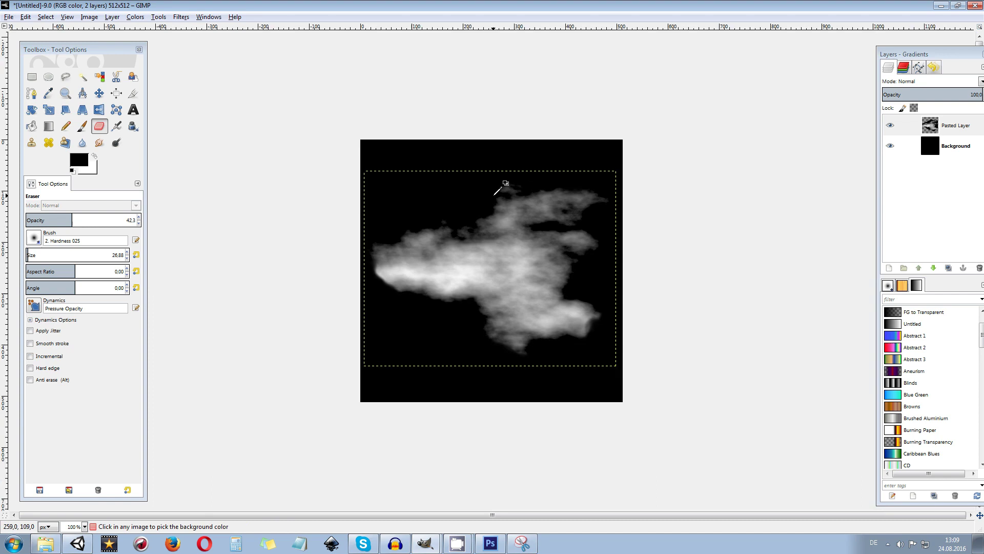
{"action": "scroll", "coordinate": [543, 301], "scroll_direction": "up", "scroll_amount": 2, "text": "ctrl"}
{"action": "scroll", "coordinate": [659, 323], "scroll_direction": "up", "scroll_amount": 1, "text": "ctrl"}
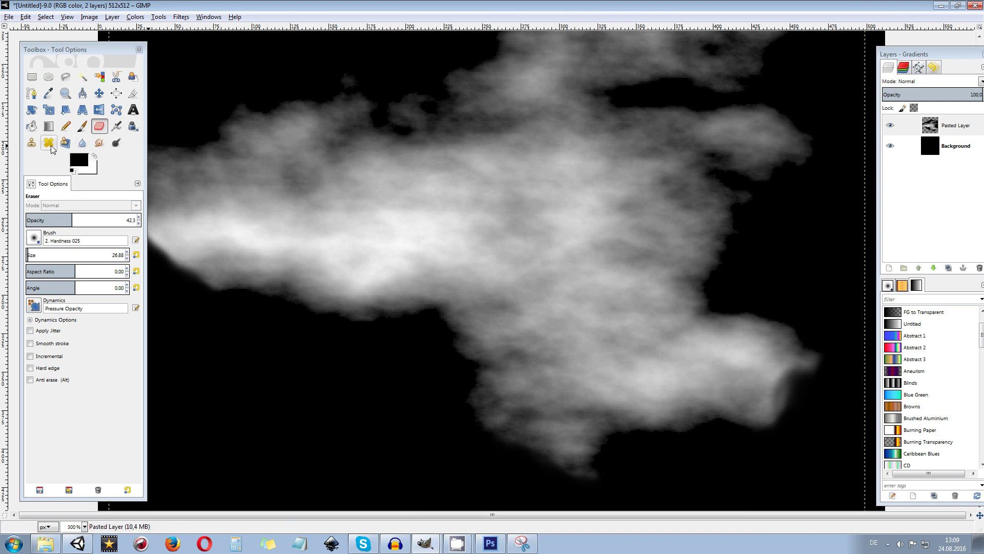
{"action": "left_click", "coordinate": [82, 144]}
{"action": "left_click", "coordinate": [95, 144]}
{"action": "left_click", "coordinate": [82, 143]}
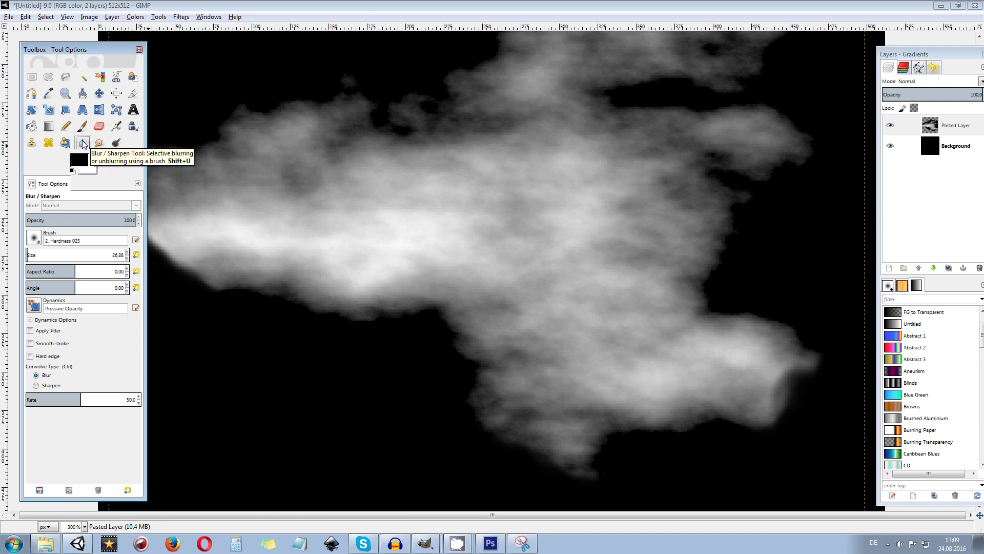
{"action": "left_click", "coordinate": [34, 240]}
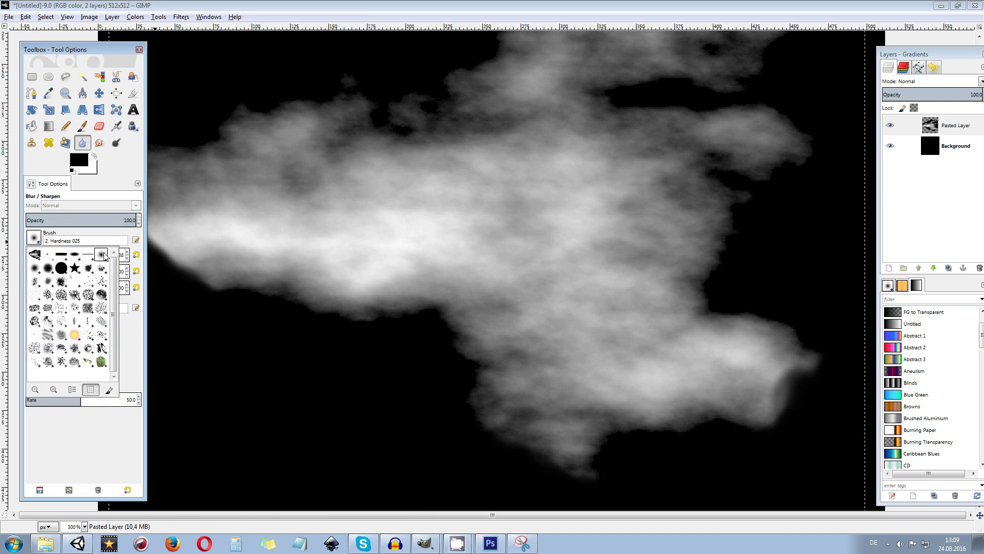
{"action": "left_click", "coordinate": [104, 193]}
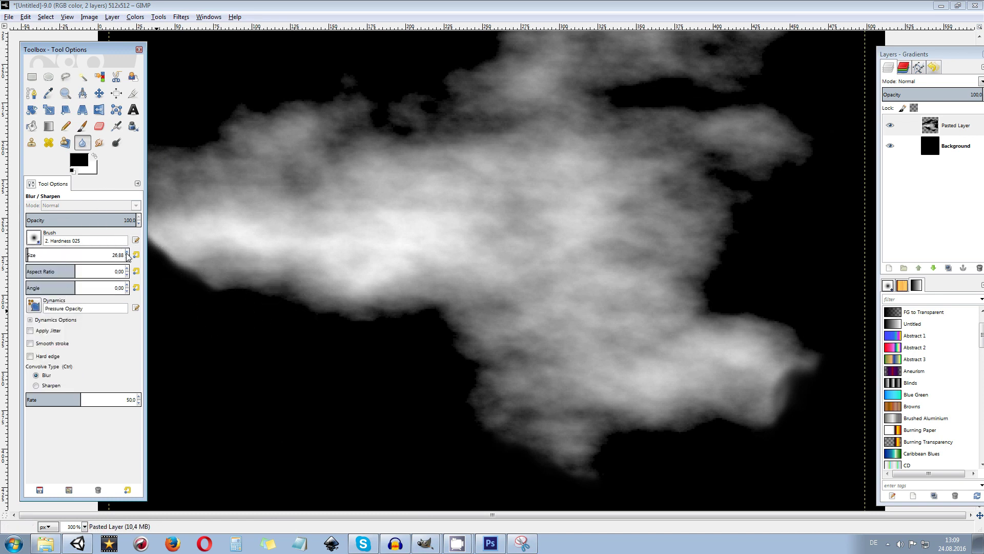
Step: Blur the outer edge of the cloud's lower-right lobe on the Pasted Layer
{"action": "scroll", "coordinate": [269, 345], "scroll_direction": "down", "scroll_amount": 1, "text": "ctrl"}
{"action": "scroll", "coordinate": [374, 309], "scroll_direction": "up", "scroll_amount": 1, "text": "ctrl"}
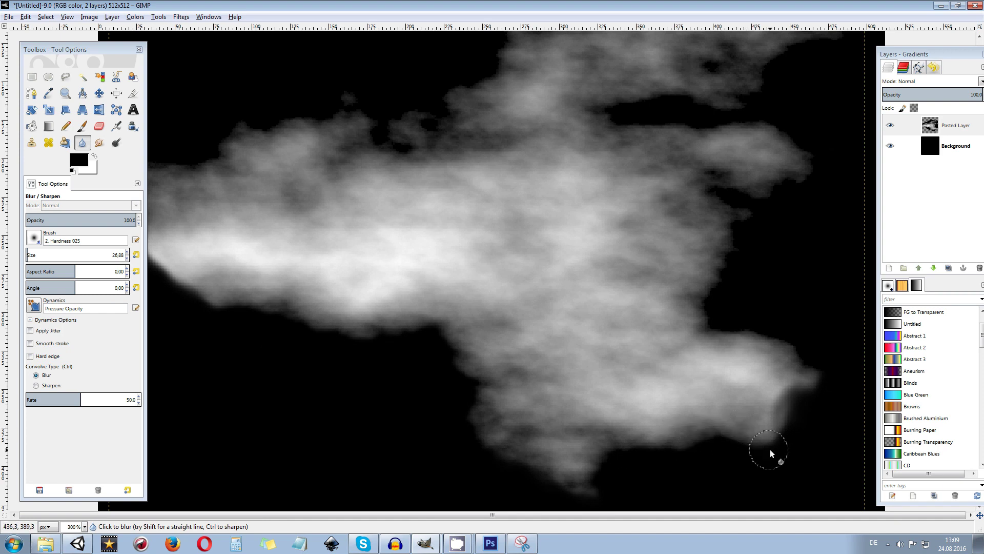
{"action": "left_click_drag", "start_coordinate": [785, 328], "coordinate": [823, 369]}
Step: Blur the upper outline of the cloud where the upper-right arm joins the body
{"action": "scroll", "coordinate": [813, 164], "scroll_direction": "up", "scroll_amount": 3}
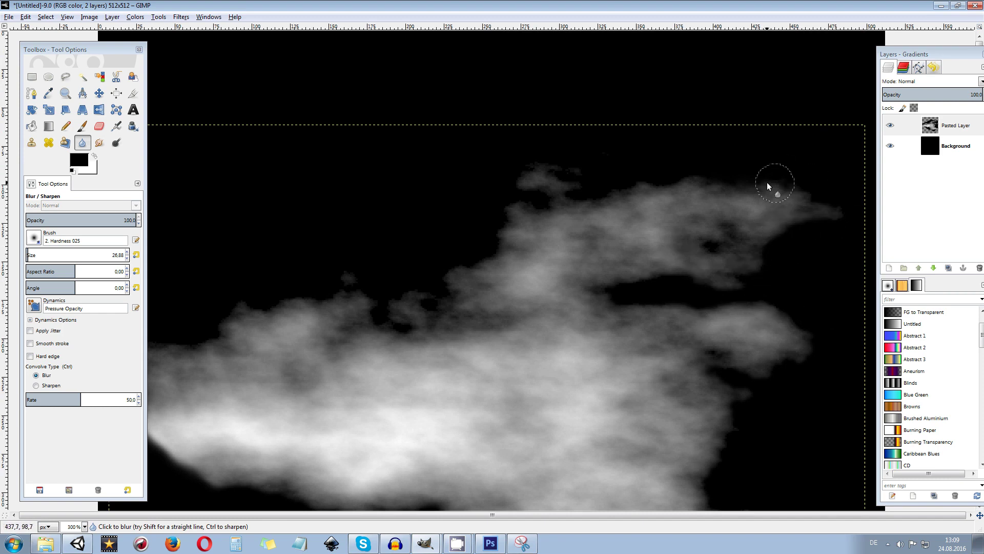
{"action": "mouse_move", "coordinate": [599, 179]}
{"action": "left_mouse_down"}
{"action": "mouse_move", "coordinate": [578, 170]}
{"action": "mouse_move", "coordinate": [577, 196]}
{"action": "left_mouse_up"}
{"action": "left_click_drag", "start_coordinate": [513, 214], "coordinate": [491, 250]}
Step: Inspect the cloud's upper-left outline and move the Toolbox clear of the cloud's left end
{"action": "scroll", "coordinate": [269, 271], "scroll_direction": "up", "scroll_amount": 1, "text": "ctrl"}
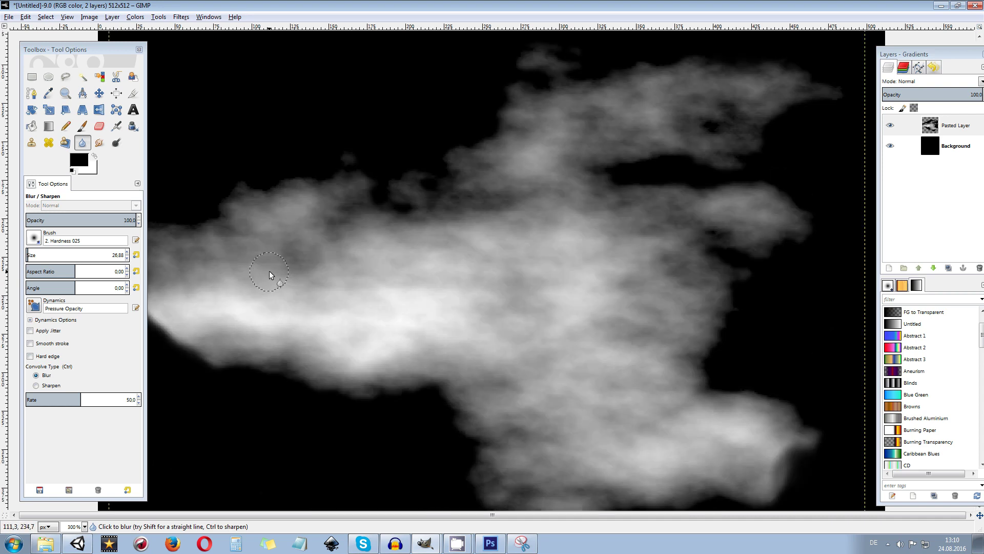
{"action": "scroll", "coordinate": [261, 248], "scroll_direction": "down", "scroll_amount": 3}
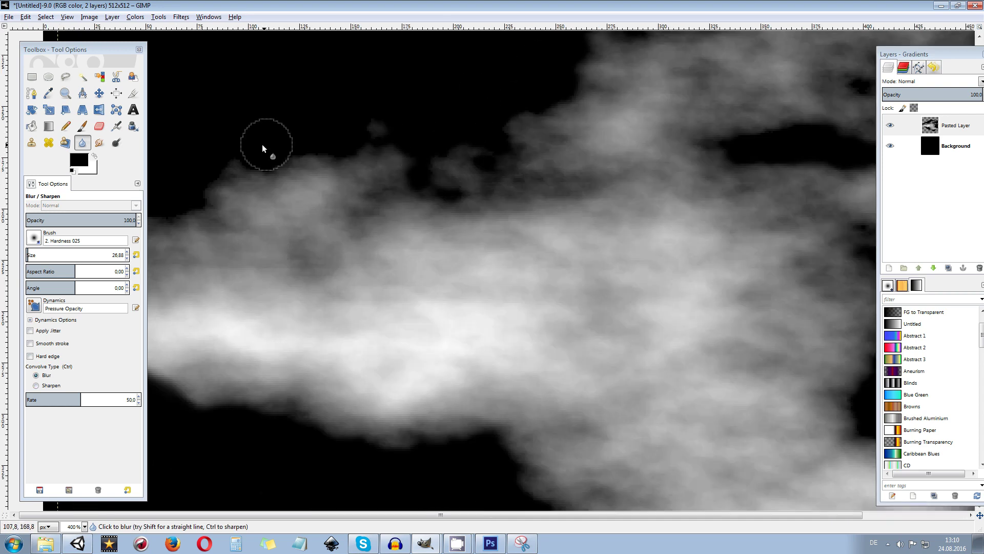
{"action": "scroll", "coordinate": [323, 114], "scroll_direction": "down", "scroll_amount": 1, "text": "ctrl"}
{"action": "scroll", "coordinate": [207, 158], "scroll_direction": "up", "scroll_amount": 1, "text": "ctrl"}
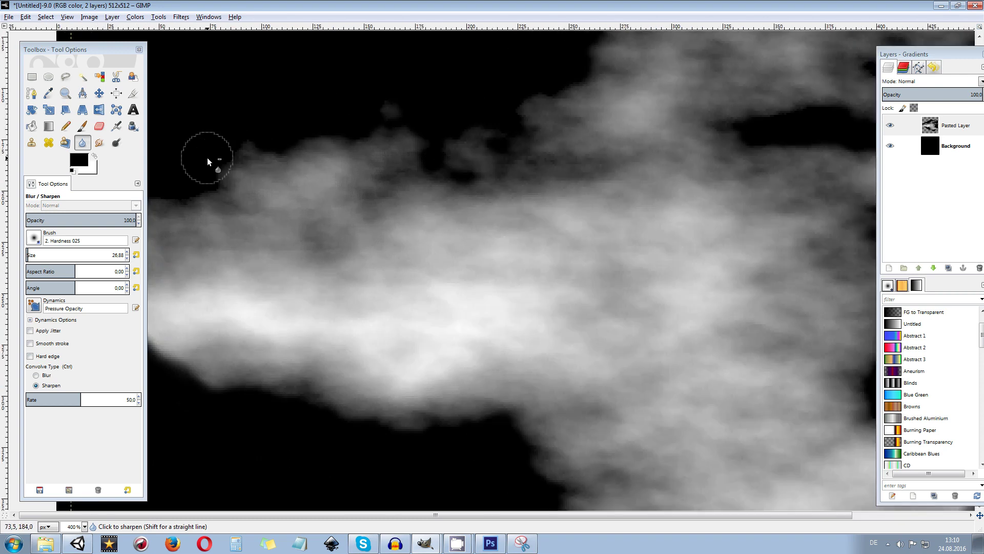
{"action": "scroll", "coordinate": [285, 159], "scroll_direction": "down", "scroll_amount": 2, "text": "ctrl"}
{"action": "scroll", "coordinate": [245, 175], "scroll_direction": "up", "scroll_amount": 2, "text": "ctrl"}
{"action": "scroll", "coordinate": [287, 241], "scroll_direction": "up", "scroll_amount": 2}
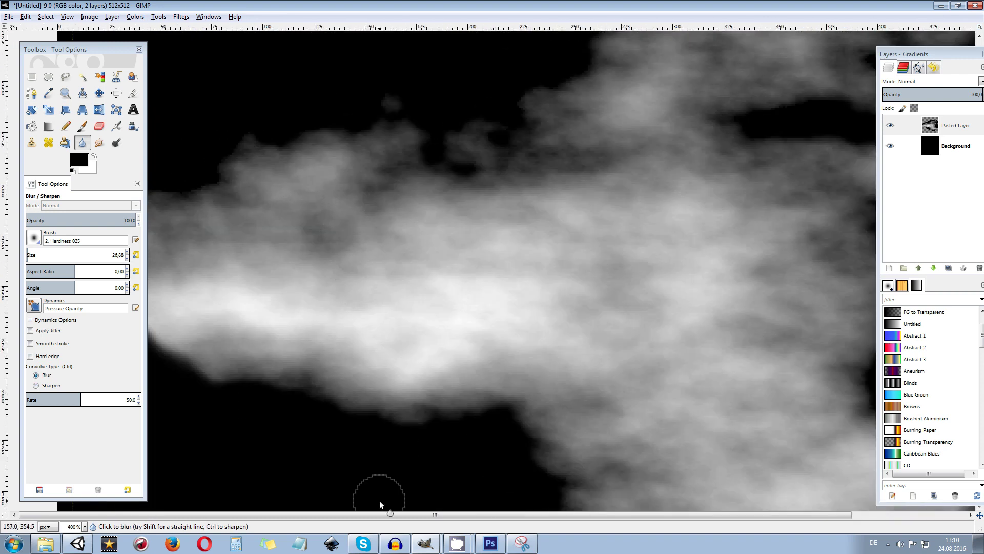
{"action": "scroll", "coordinate": [195, 145], "scroll_direction": "down", "scroll_amount": 1, "text": "ctrl"}
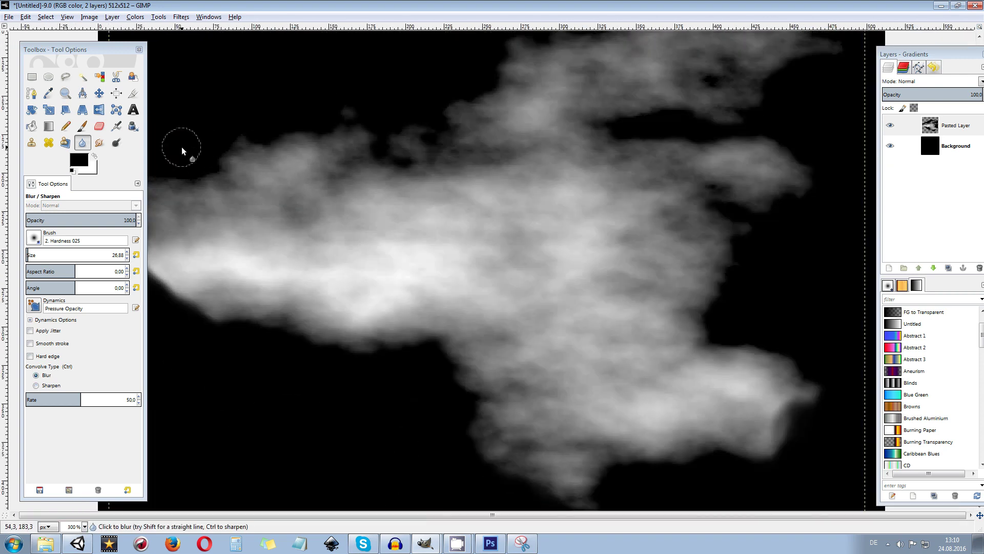
{"action": "left_click_drag", "start_coordinate": [121, 49], "coordinate": [558, 51]}
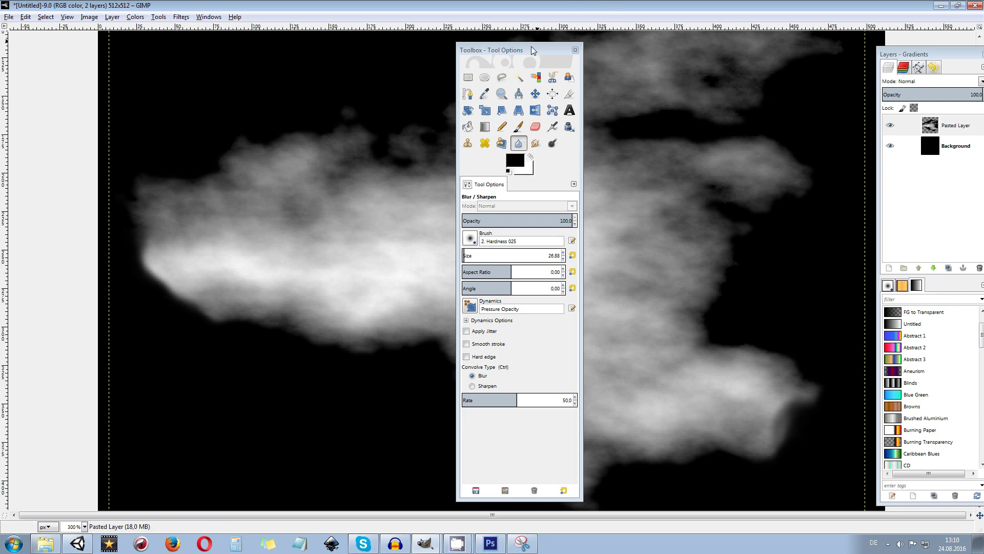
{"action": "left_click_drag", "start_coordinate": [533, 50], "coordinate": [175, 48]}
Step: Examine the whole cloud and the close-up of its upper-right arm for remaining hard edges
{"action": "scroll", "coordinate": [630, 187], "scroll_direction": "down", "scroll_amount": 2, "text": "ctrl"}
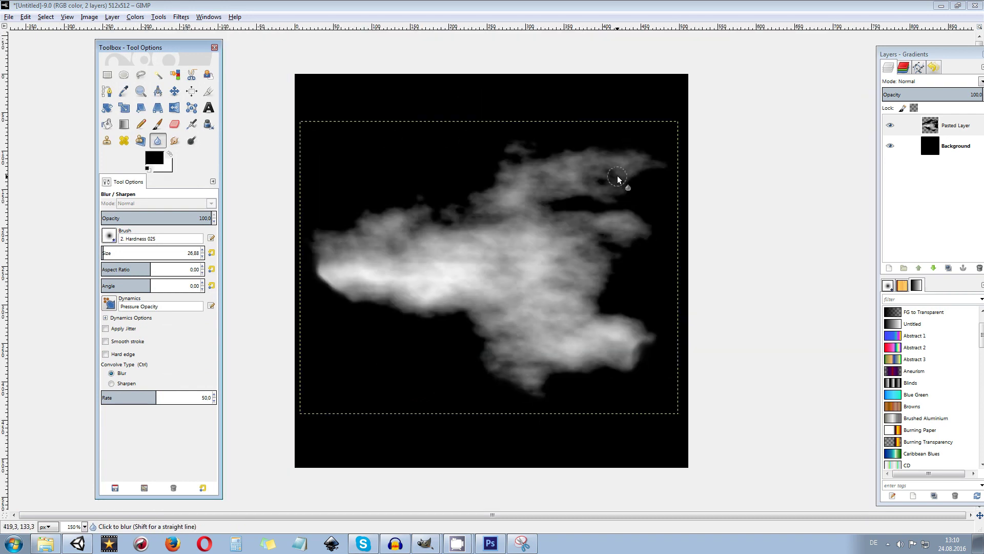
{"action": "scroll", "coordinate": [626, 186], "scroll_direction": "up", "scroll_amount": 4, "text": "ctrl"}
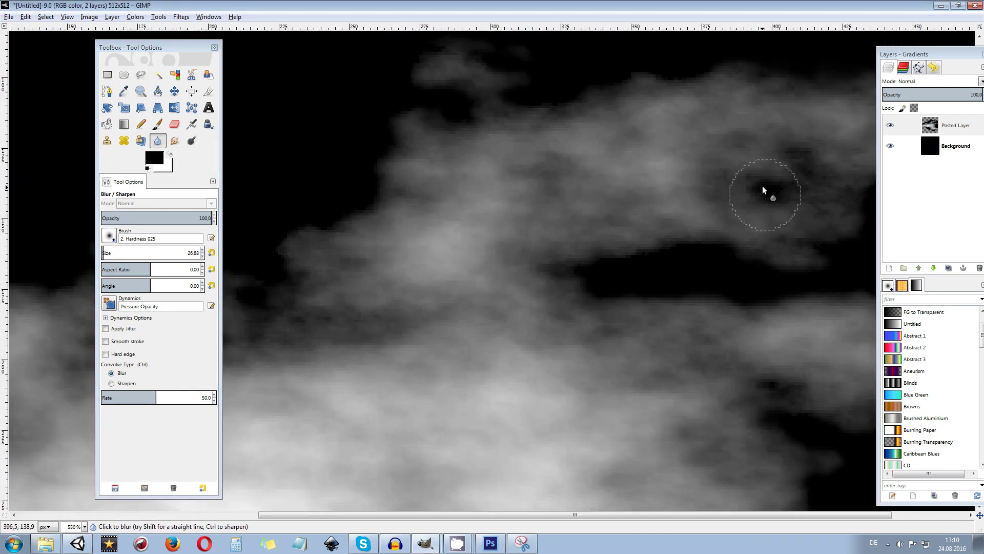
{"action": "scroll", "coordinate": [572, 281], "scroll_direction": "down", "scroll_amount": 2, "text": "ctrl"}
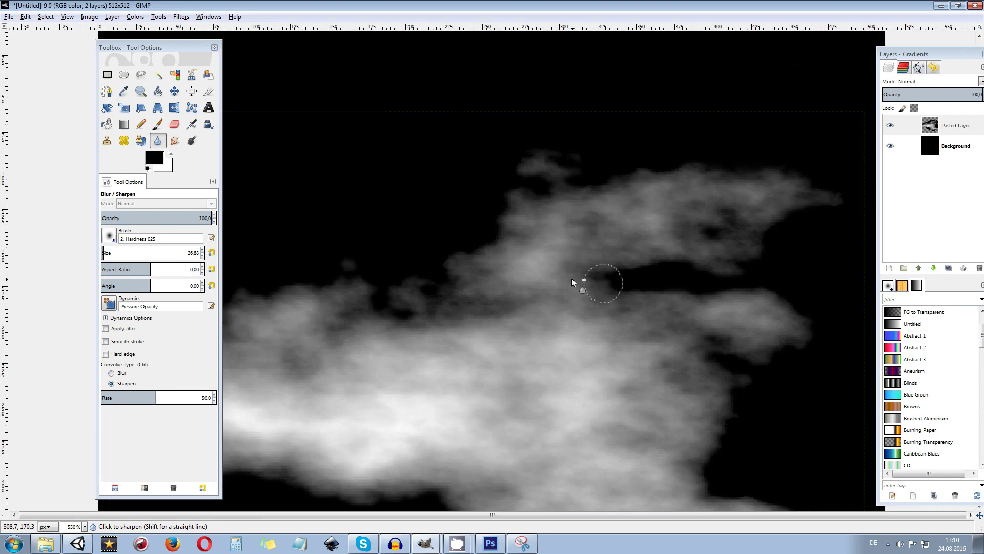
{"action": "scroll", "coordinate": [571, 280], "scroll_direction": "down", "scroll_amount": 3, "text": "ctrl"}
{"action": "scroll", "coordinate": [423, 300], "scroll_direction": "up", "scroll_amount": 3, "text": "ctrl"}
{"action": "scroll", "coordinate": [453, 345], "scroll_direction": "down", "scroll_amount": 1, "text": "ctrl"}
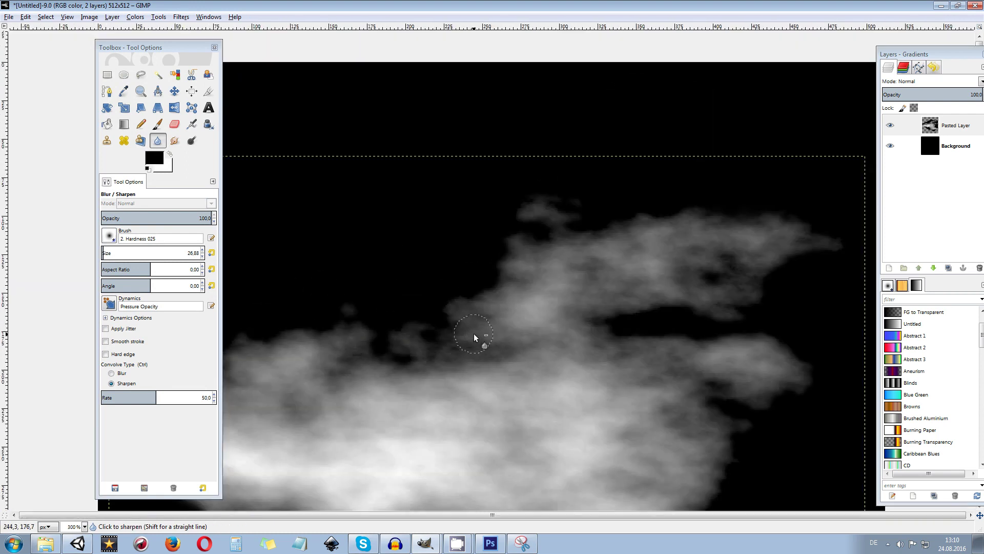
{"action": "scroll", "coordinate": [474, 333], "scroll_direction": "down", "scroll_amount": 2, "text": "ctrl"}
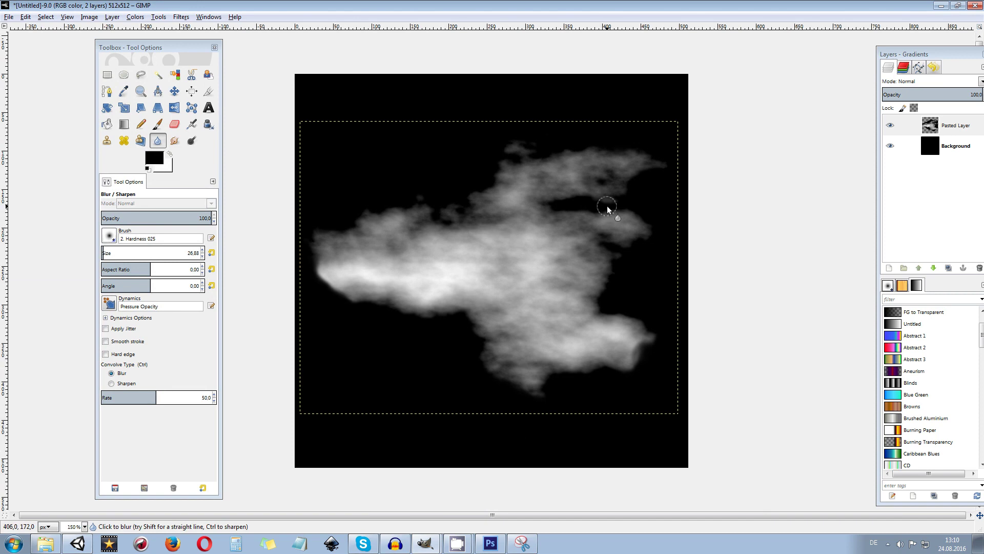
Step: Export the image as cloud004.png to the Particles/Additive folder, with PNG image as the file type and compression level 5
{"action": "left_click", "coordinate": [8, 18]}
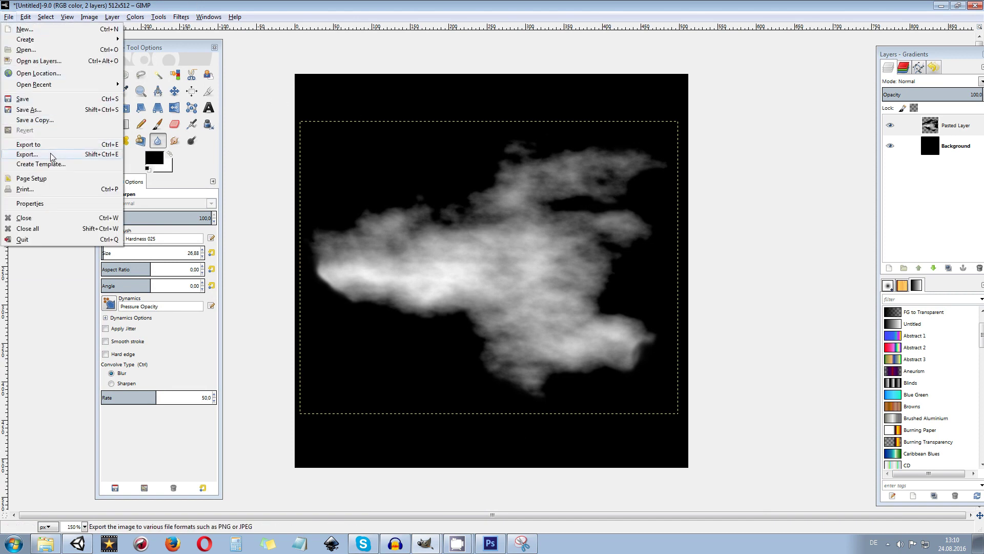
{"action": "left_click", "coordinate": [45, 153]}
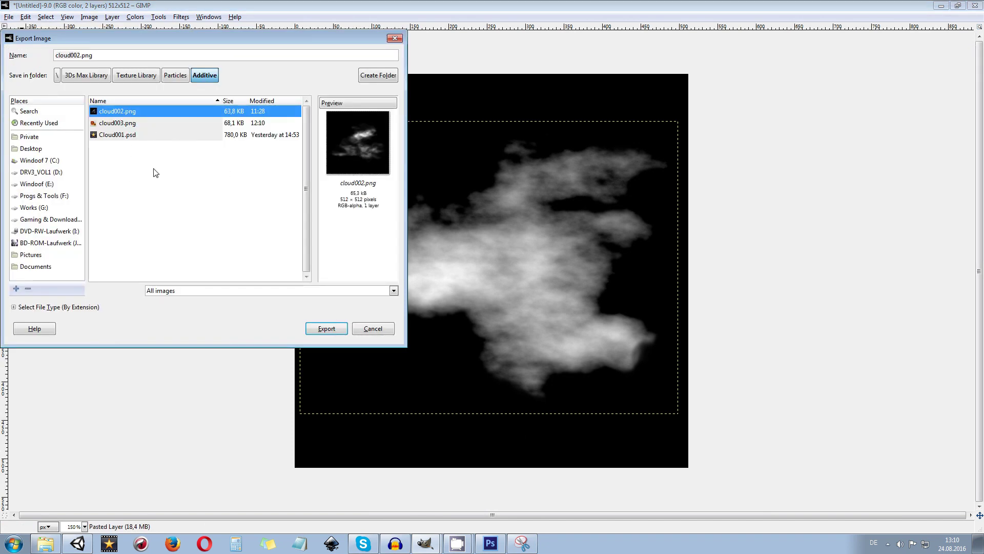
{"action": "left_click", "coordinate": [82, 55]}
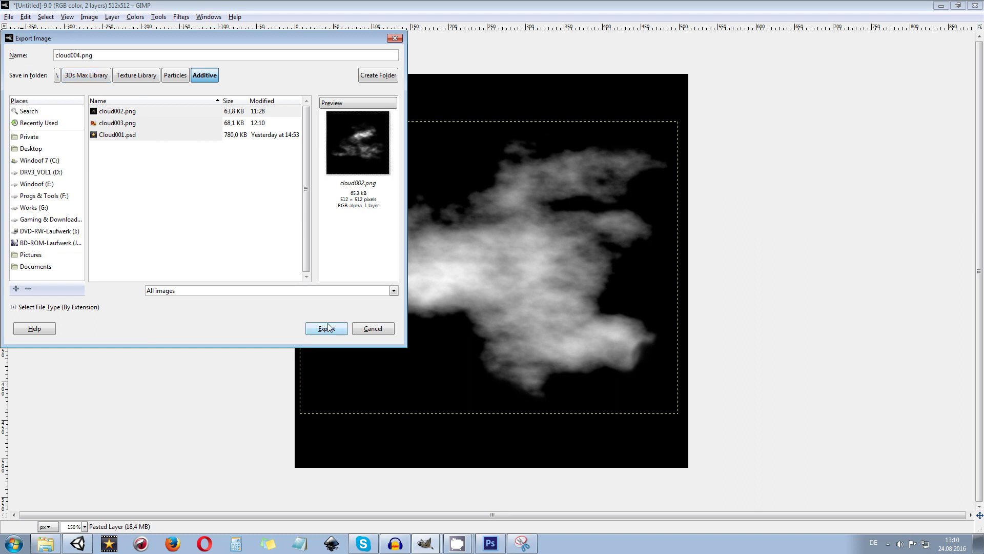
{"action": "left_click", "coordinate": [14, 307]}
{"action": "left_click_drag", "start_coordinate": [393, 266], "coordinate": [401, 315]}
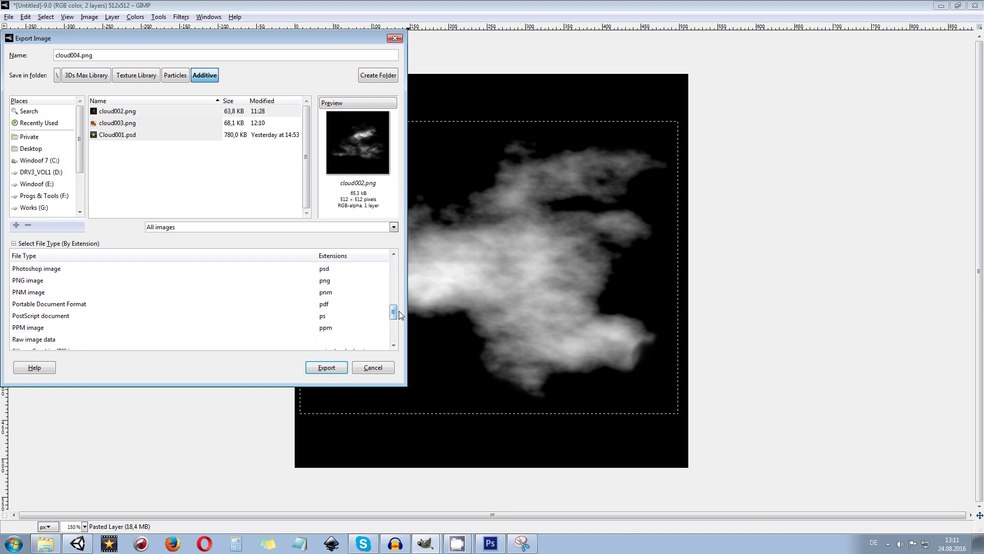
{"action": "left_click", "coordinate": [332, 282]}
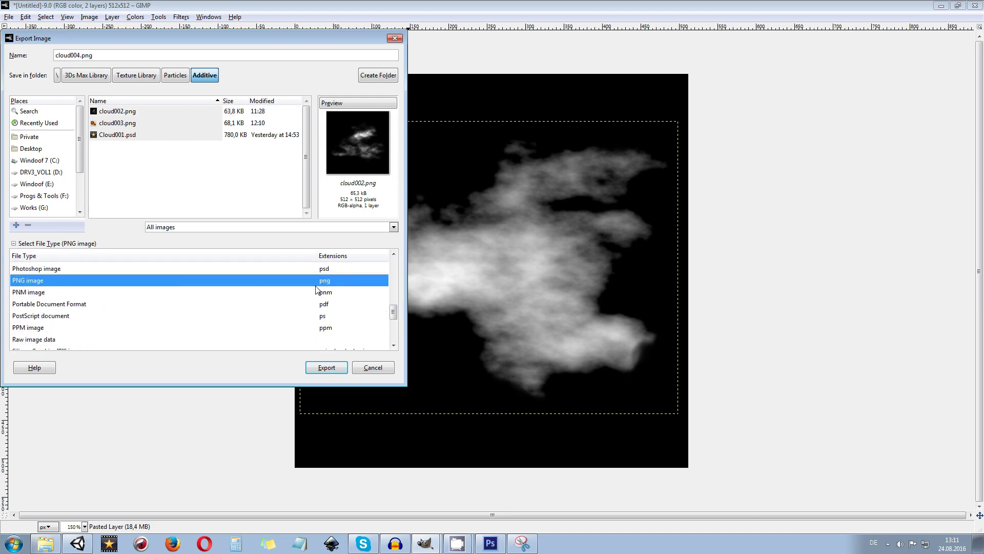
{"action": "left_click", "coordinate": [328, 367]}
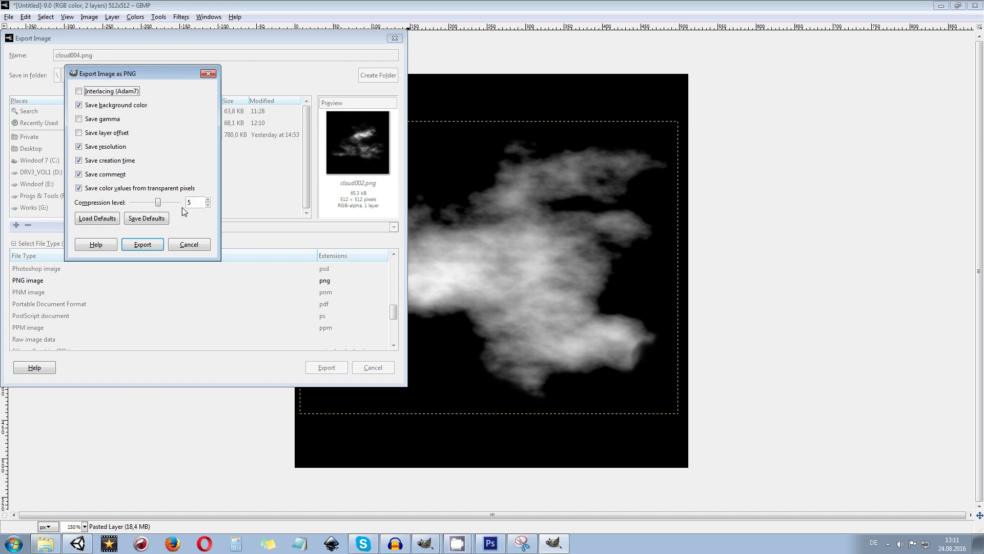
{"action": "left_click", "coordinate": [143, 244]}
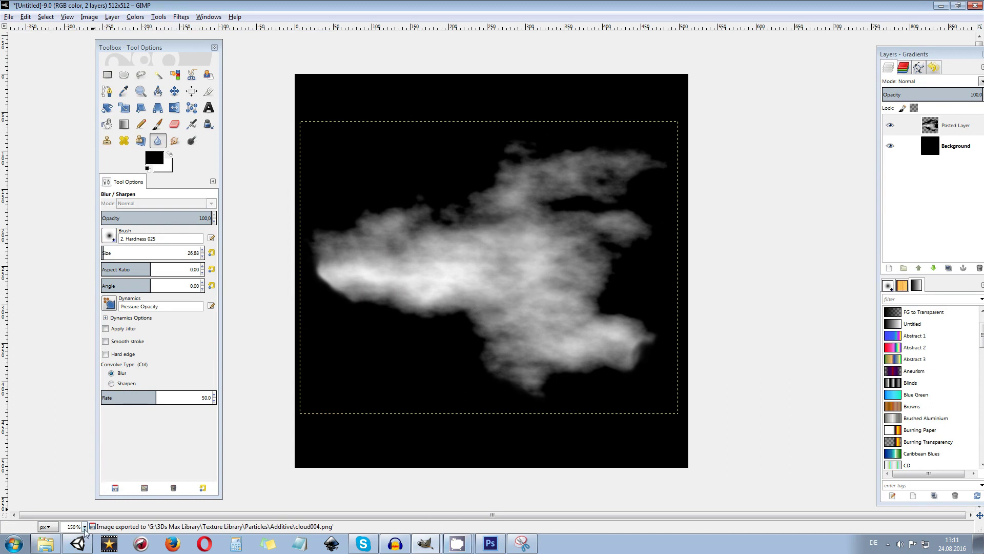
Step: Switch to Unity and delete the Cloud_LP_NO_UVW object together with its child Particle System
{"action": "left_click", "coordinate": [78, 543]}
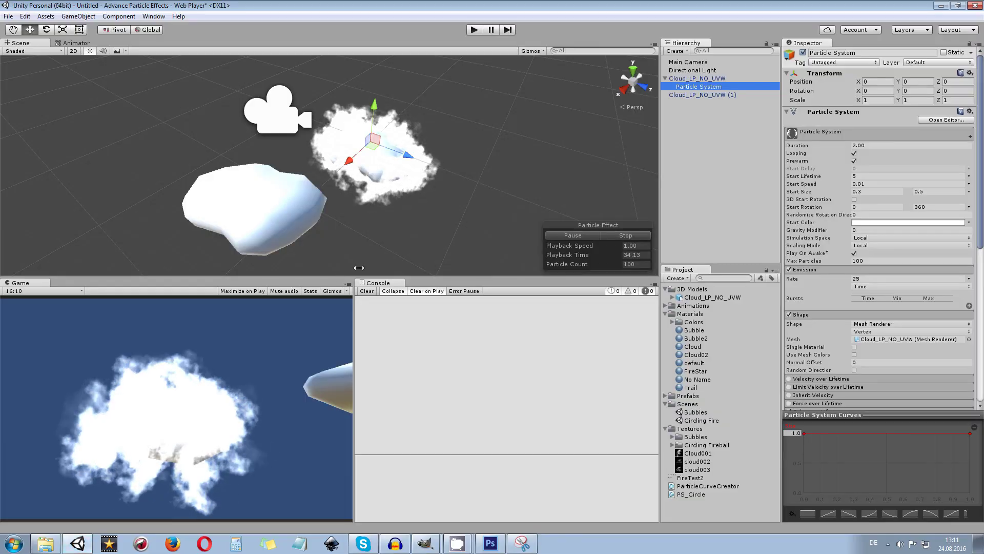
{"action": "key", "text": "Up"}
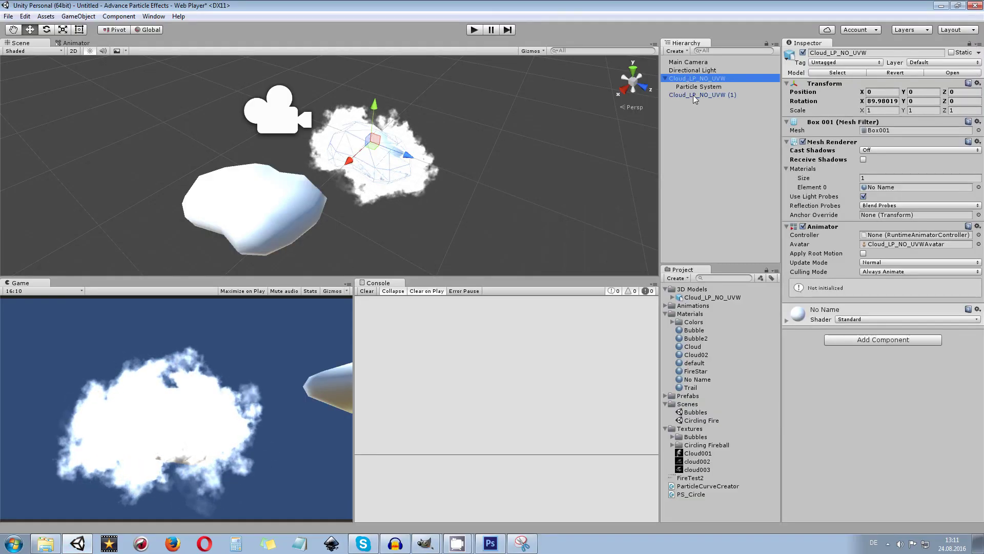
{"action": "key", "text": "Delete"}
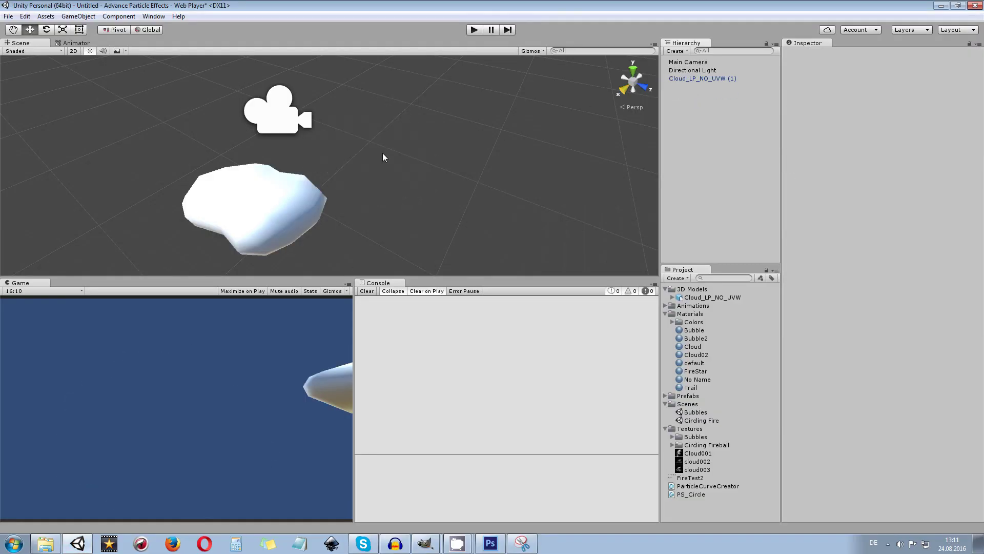
Step: Set the X and Z position of Cloud_LP_NO_UVW (1) to 0
{"action": "left_click", "coordinate": [700, 78]}
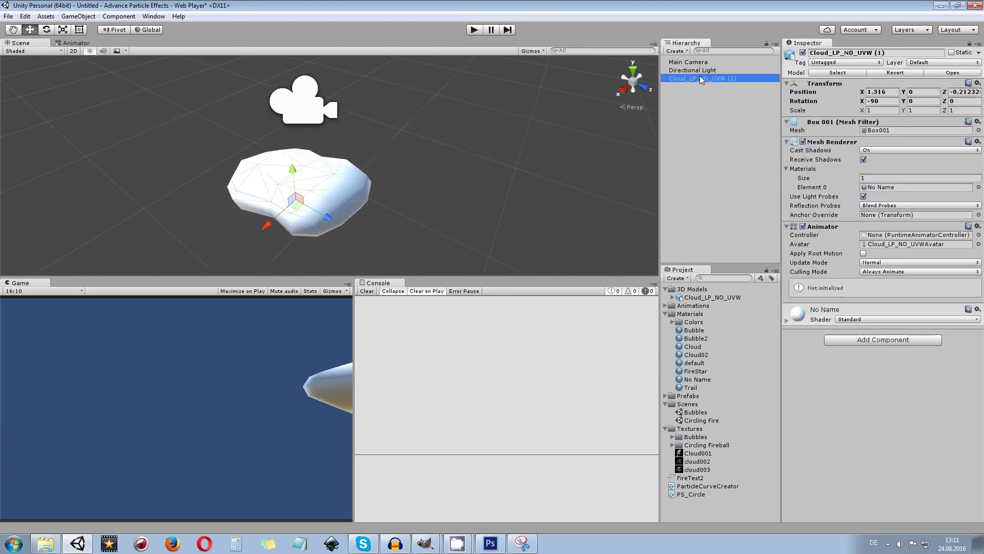
{"action": "left_click", "coordinate": [893, 91]}
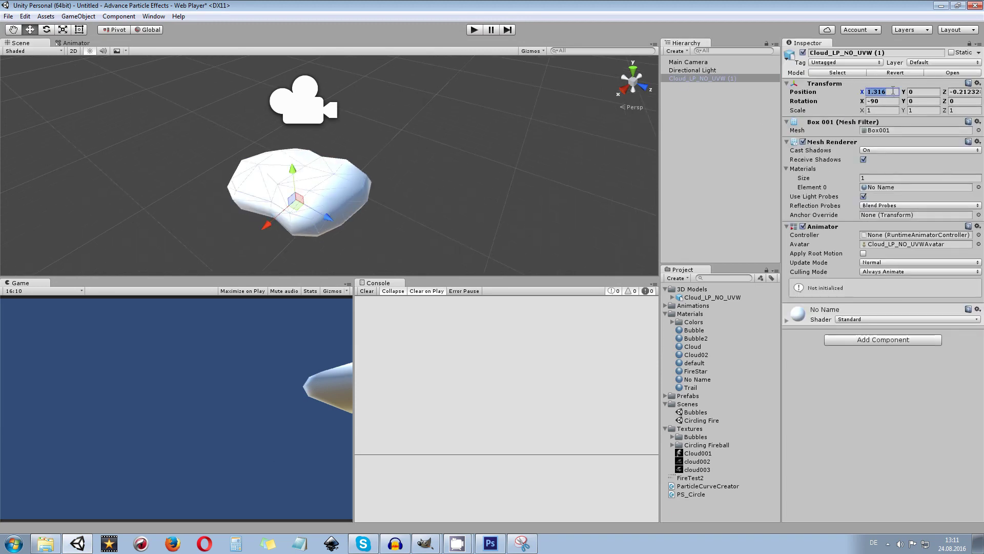
{"action": "type", "text": "0"}
{"action": "left_click", "coordinate": [954, 92]}
{"action": "type", "text": "0"}
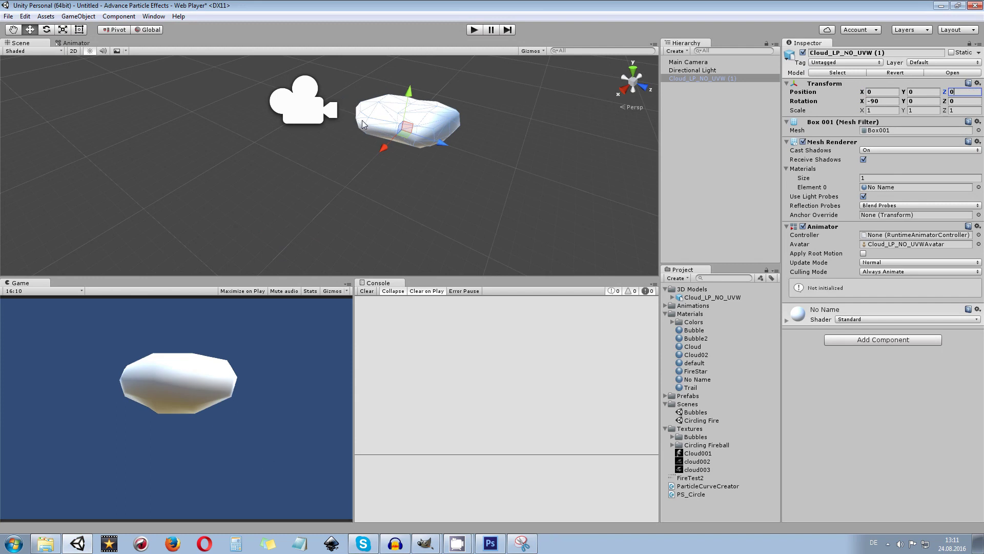
Step: Disable the Mesh Renderer of Cloud_LP_NO_UVW (1) to preview it hidden, and enable it again
{"action": "scroll", "coordinate": [379, 131], "scroll_direction": "up", "scroll_amount": 5}
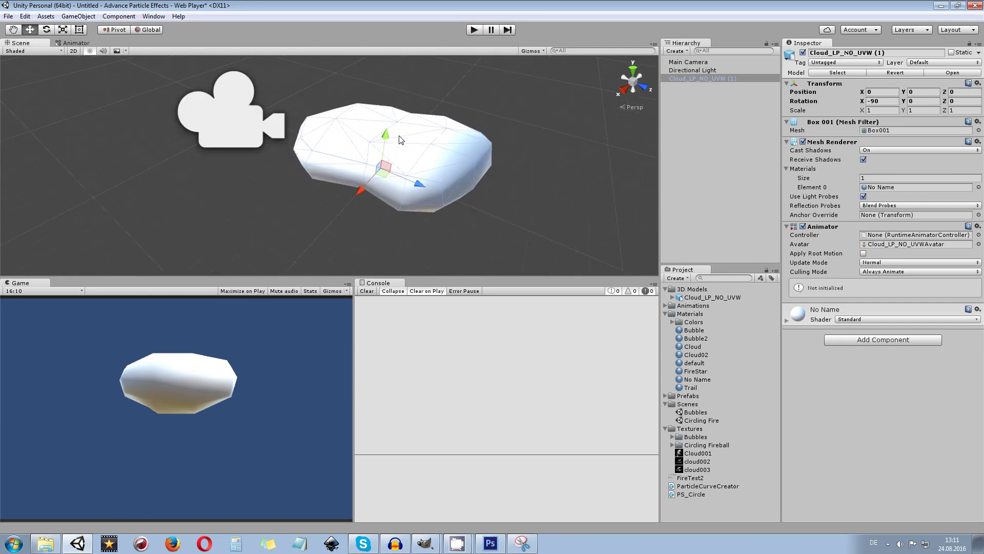
{"action": "scroll", "coordinate": [380, 127], "scroll_direction": "up", "scroll_amount": 2}
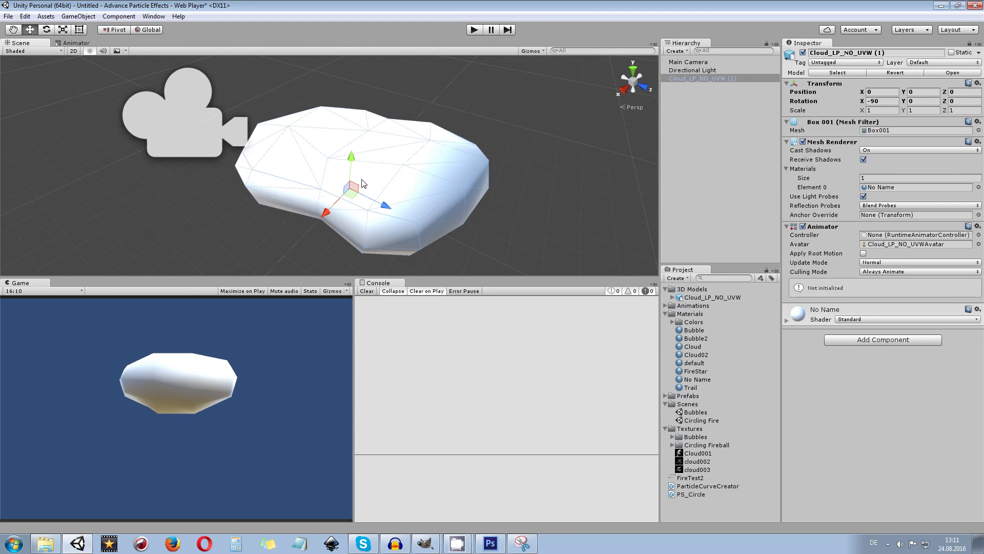
{"action": "left_click", "coordinate": [803, 142]}
{"action": "left_click", "coordinate": [803, 142]}
{"action": "scroll", "coordinate": [543, 131], "scroll_direction": "down", "scroll_amount": 2}
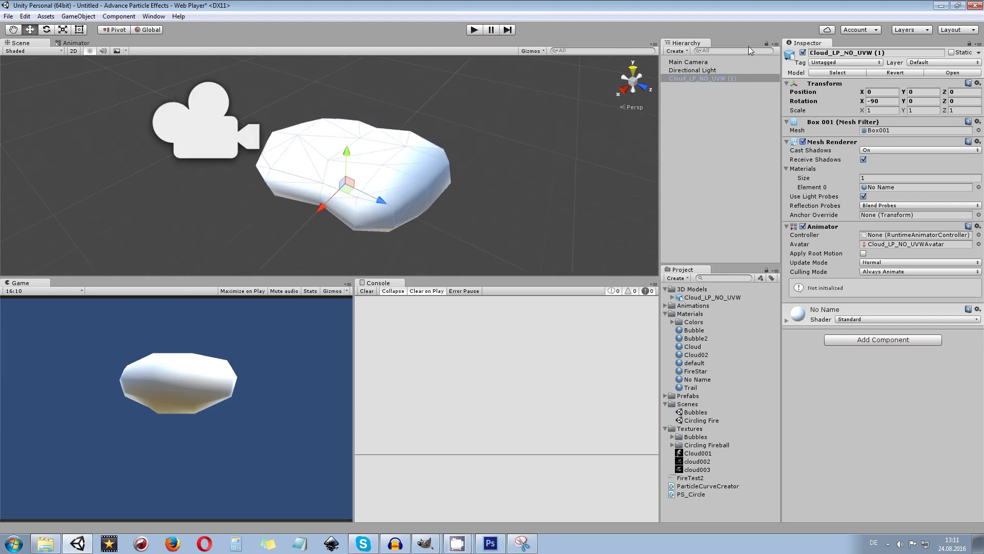
Step: Add a Particle System as a child of Cloud_LP_NO_UVW (1)
{"action": "right_click", "coordinate": [690, 79]}
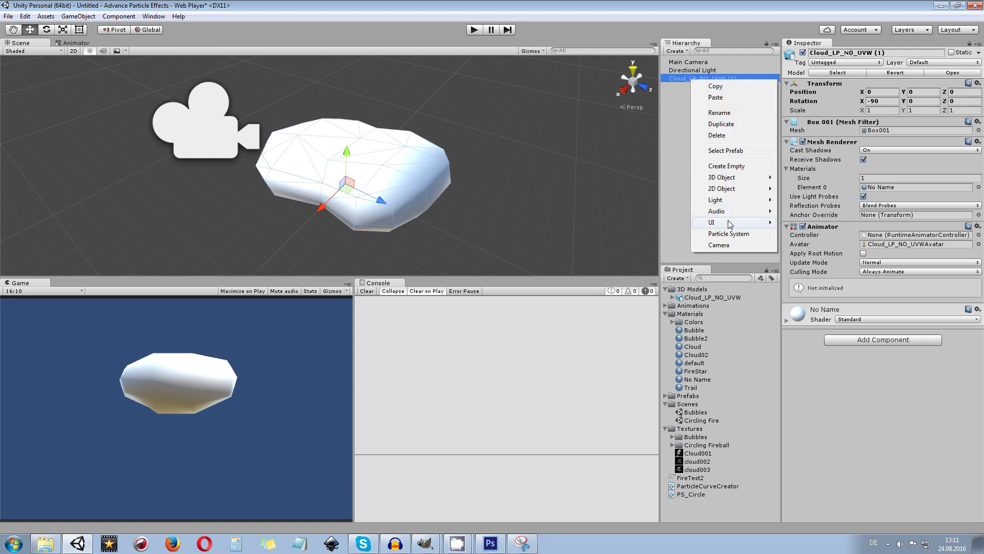
{"action": "left_click", "coordinate": [736, 235]}
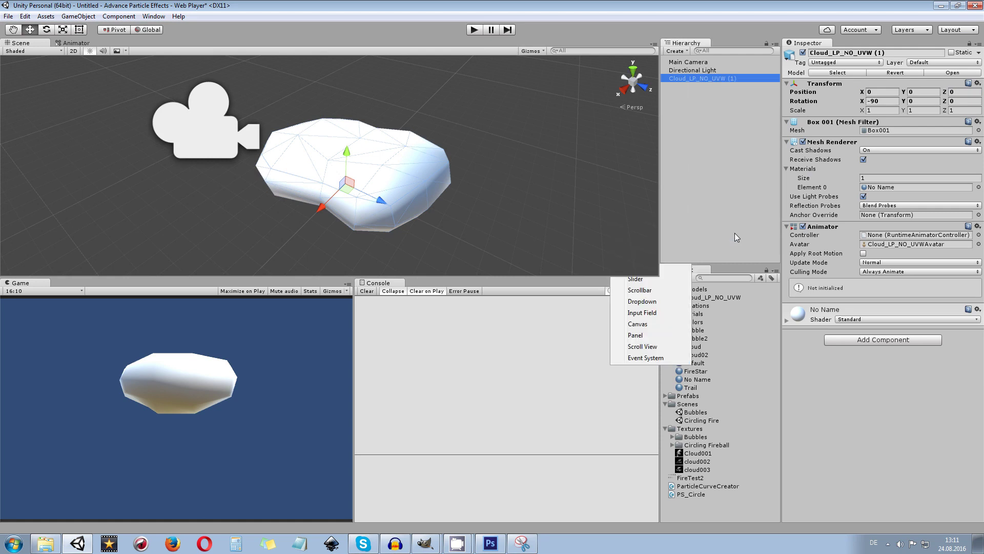
{"action": "scroll", "coordinate": [502, 156], "scroll_direction": "down", "scroll_amount": 2}
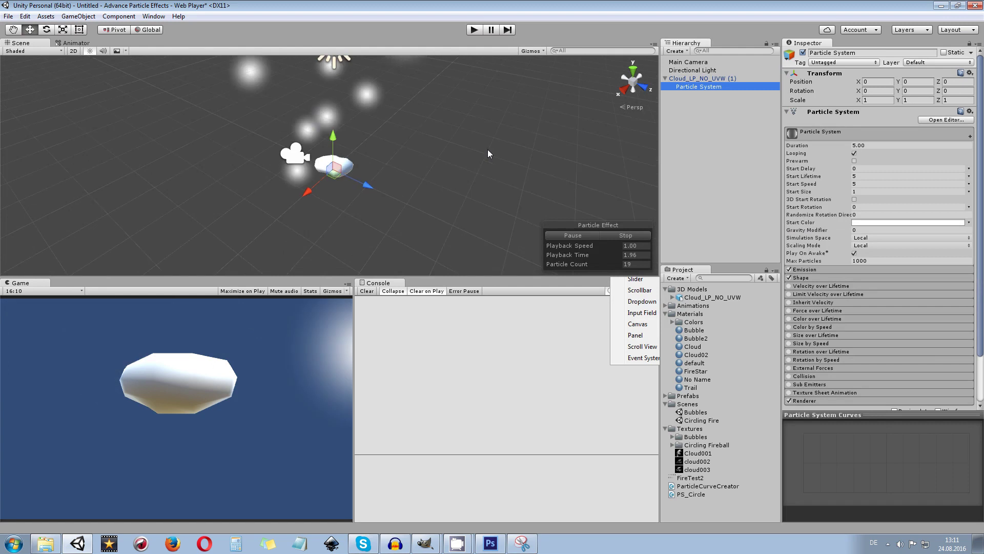
{"action": "scroll", "coordinate": [421, 131], "scroll_direction": "up", "scroll_amount": 3}
{"action": "scroll", "coordinate": [373, 145], "scroll_direction": "up", "scroll_amount": 2}
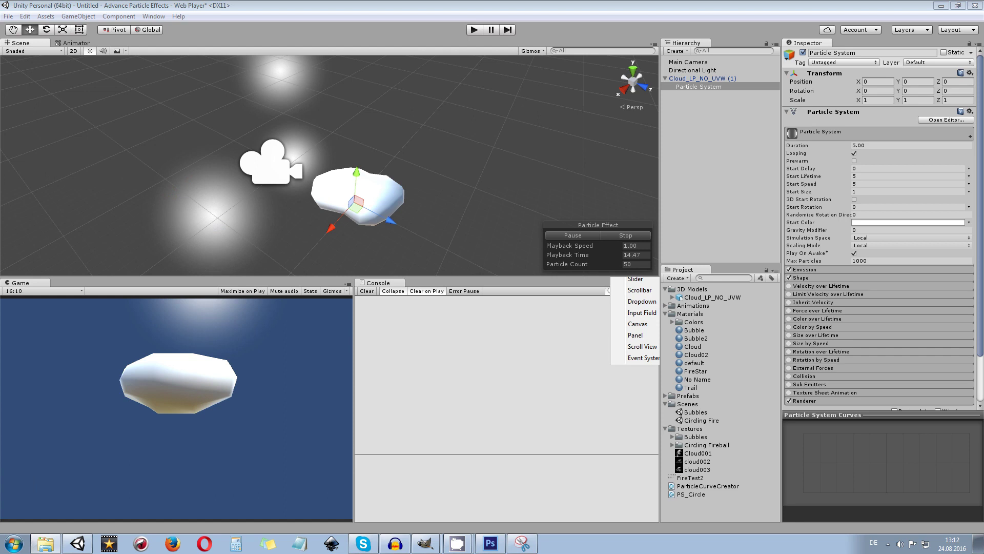
Step: Import the cloud004 image into the Textures folder and check the compression formats offered in its import settings
{"action": "left_click_drag", "start_coordinate": [656, 359], "coordinate": [699, 427]}
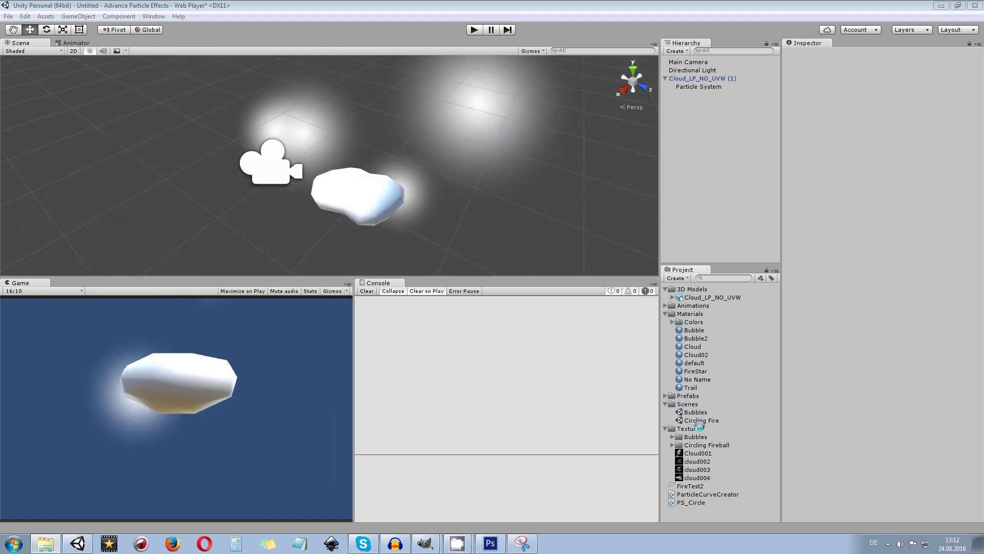
{"action": "left_click", "coordinate": [700, 477]}
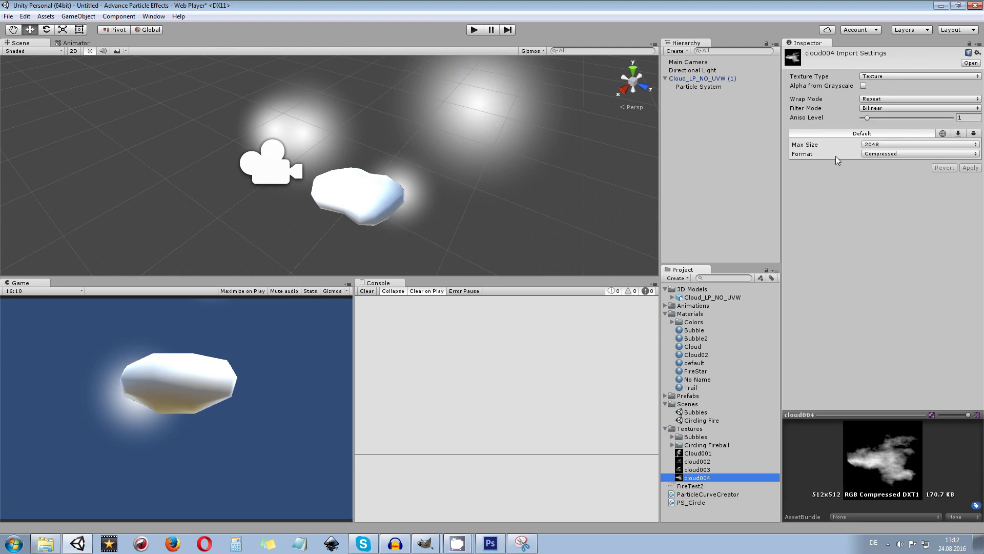
{"action": "left_click", "coordinate": [874, 155]}
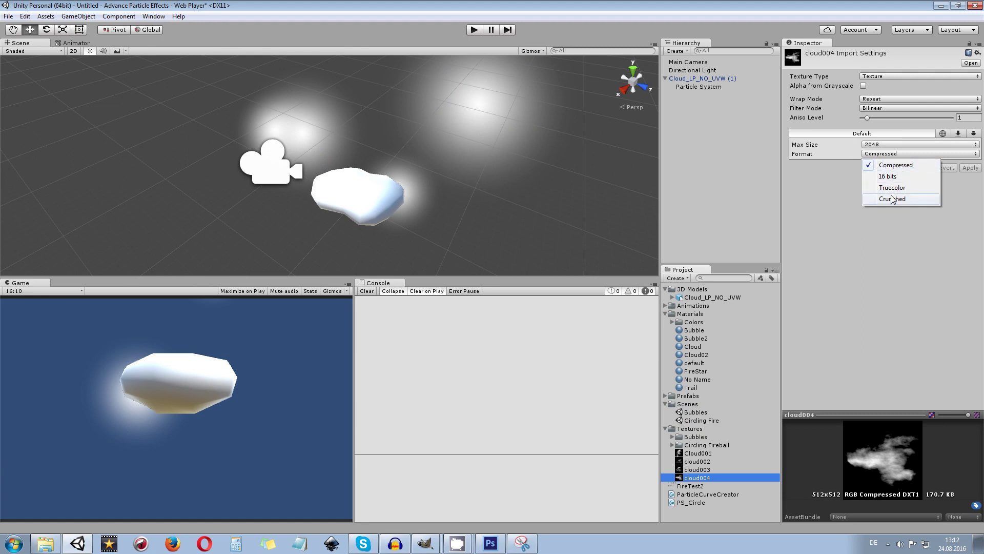
{"action": "left_click", "coordinate": [683, 156]}
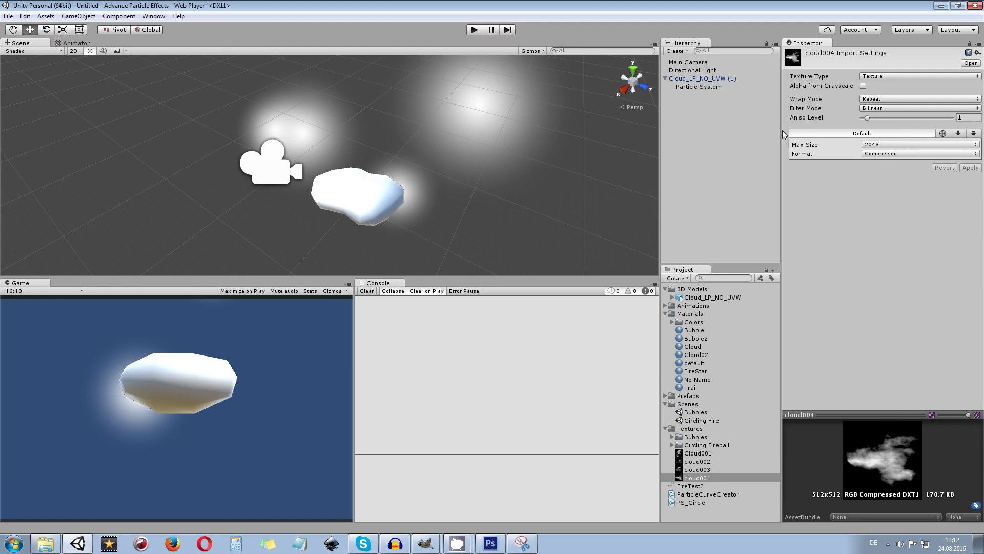
{"action": "left_click", "coordinate": [706, 87]}
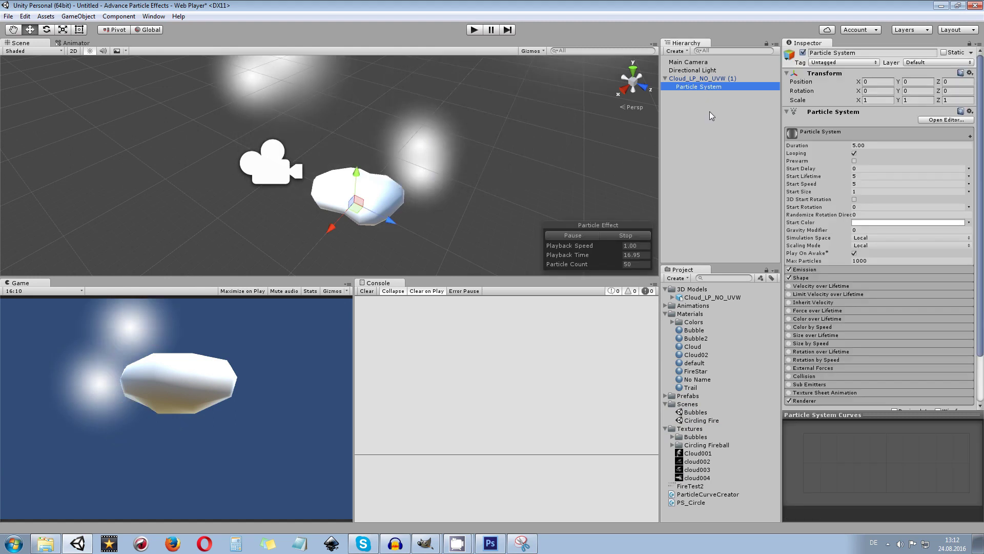
Step: Create a new material named Cloud04 in the Materials folder
{"action": "right_click", "coordinate": [690, 313]}
{"action": "mouse_move", "coordinate": [728, 318]}
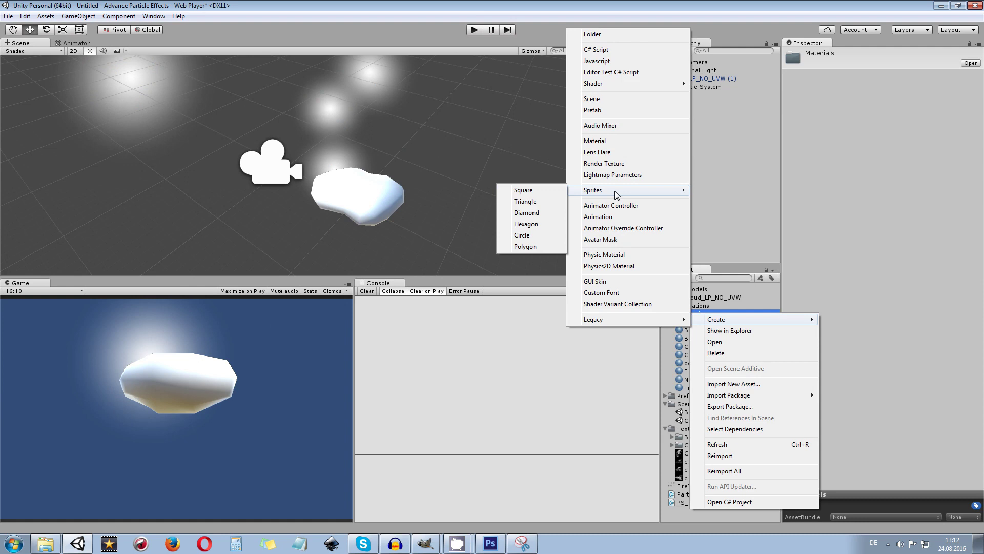
{"action": "left_click", "coordinate": [613, 142]}
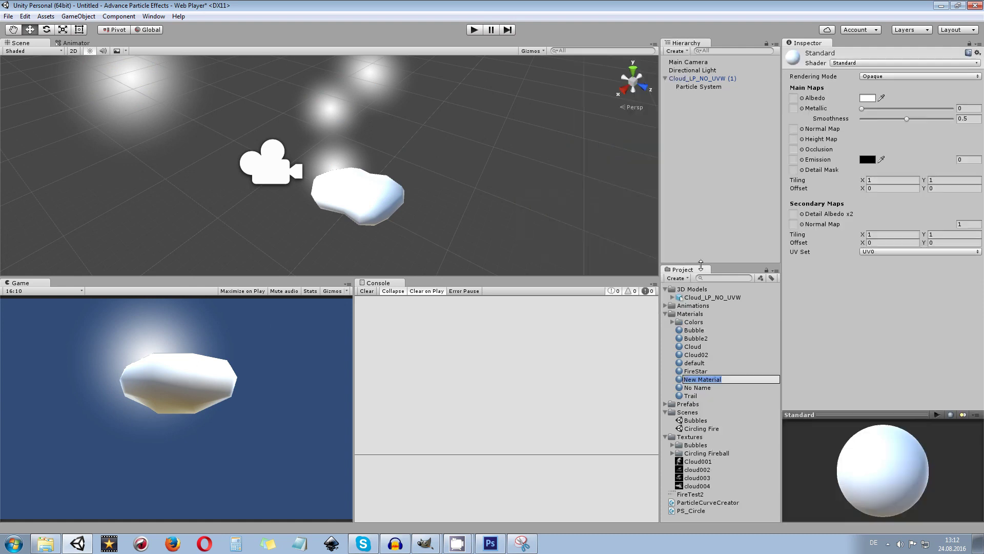
{"action": "key", "text": "Return"}
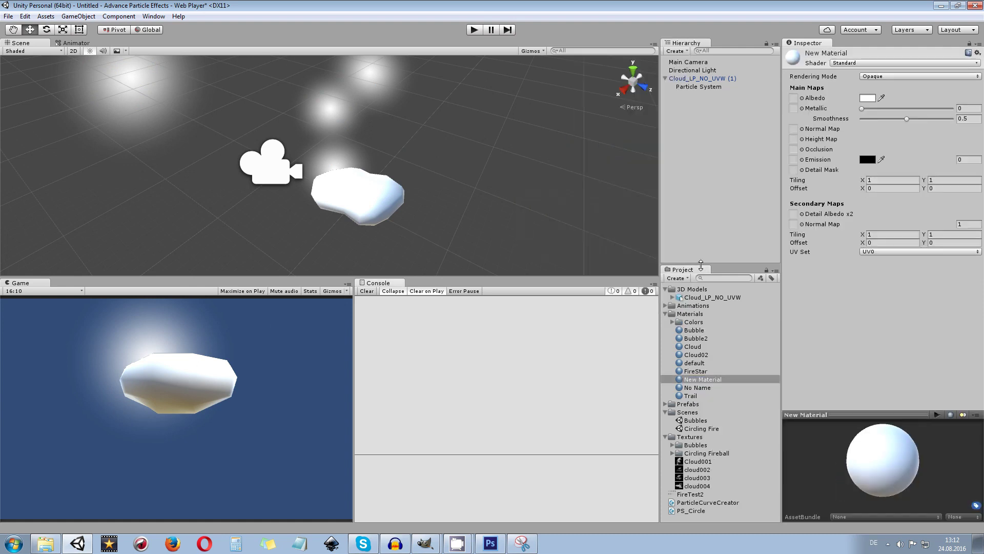
{"action": "left_click", "coordinate": [728, 378]}
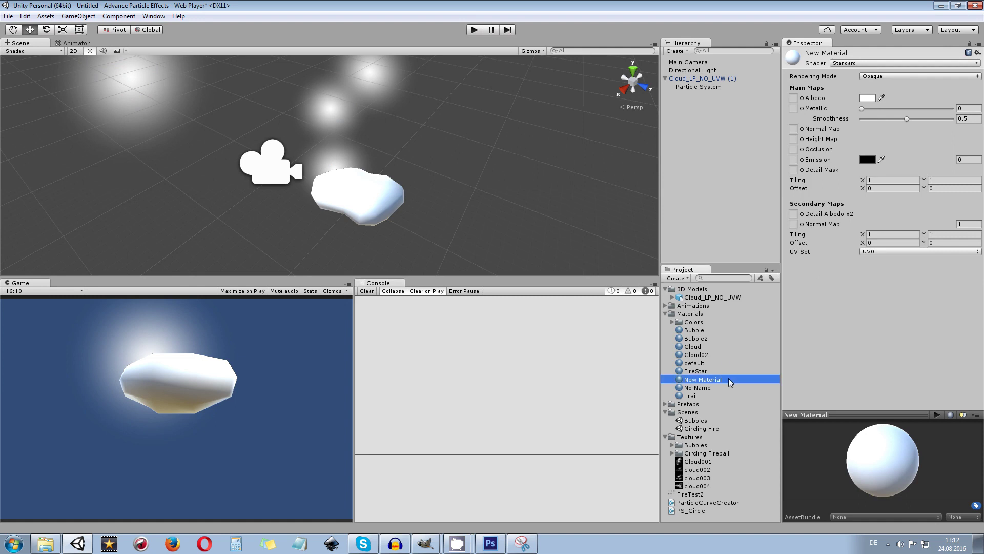
{"action": "type", "text": "Clou"}
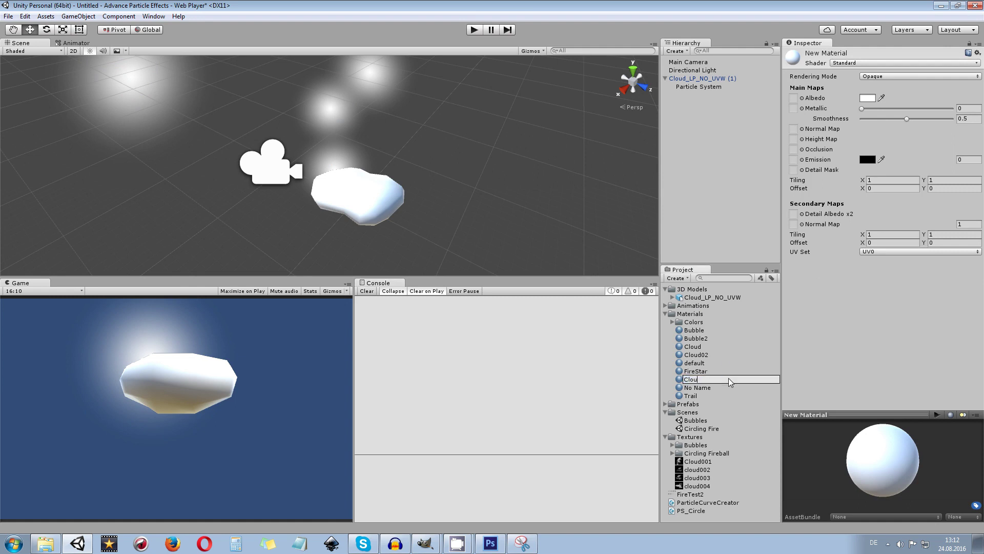
{"action": "type", "text": "d04"}
{"action": "key", "text": "Return"}
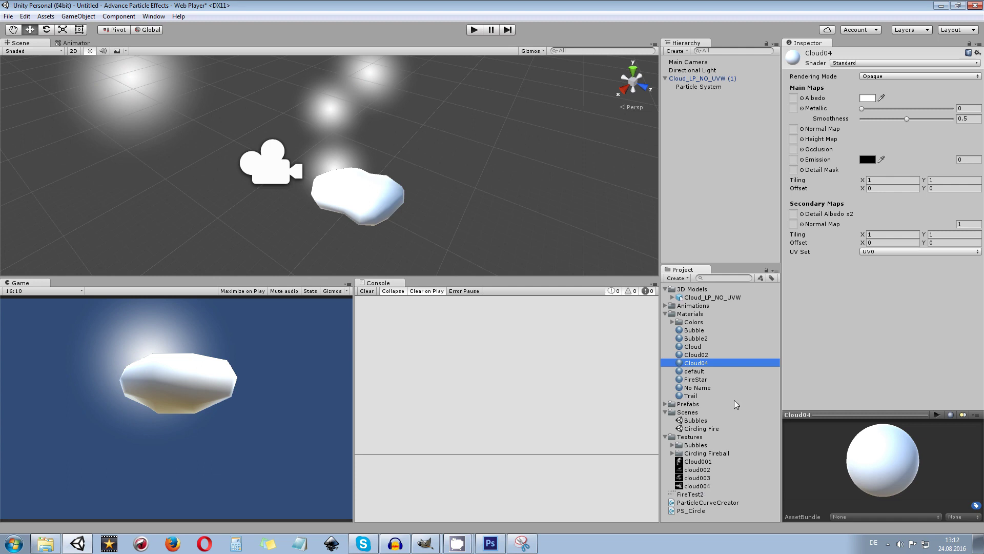
Step: Assign the cloud004 texture as the Cloud04 material's albedo map and set its shader to Mobile/Particles/Additive
{"action": "left_click_drag", "start_coordinate": [712, 486], "coordinate": [793, 99]}
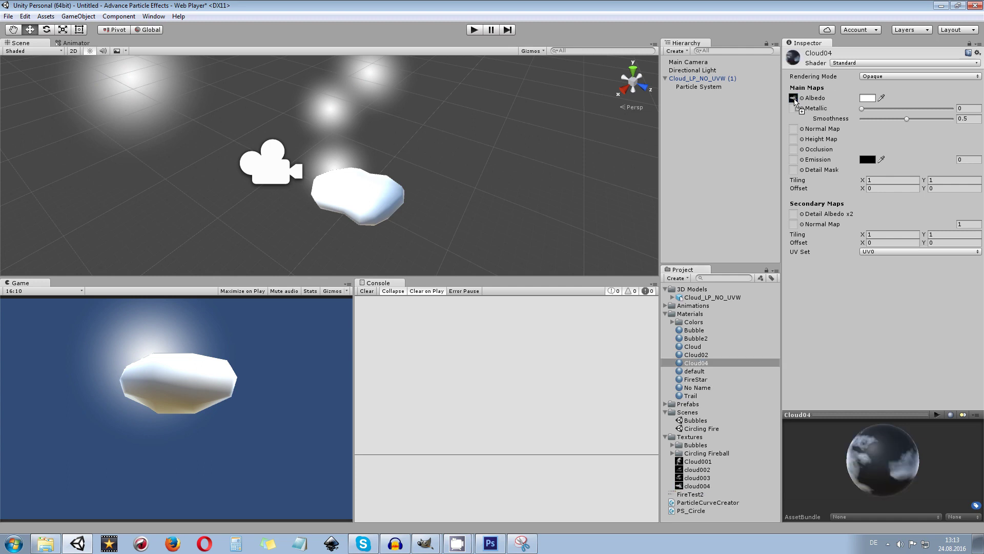
{"action": "left_click_drag", "start_coordinate": [962, 445], "coordinate": [890, 447]}
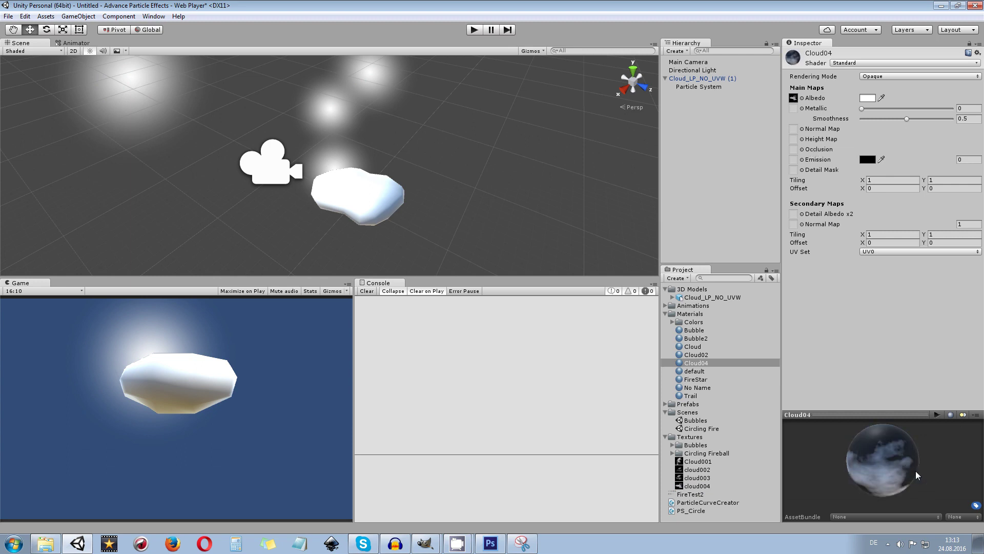
{"action": "left_click", "coordinate": [844, 64]}
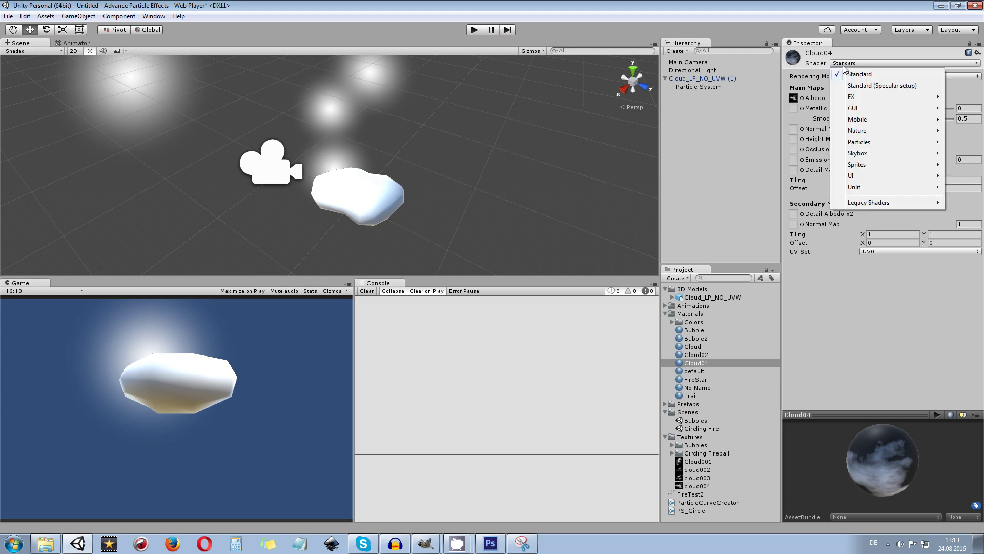
{"action": "mouse_move", "coordinate": [871, 133]}
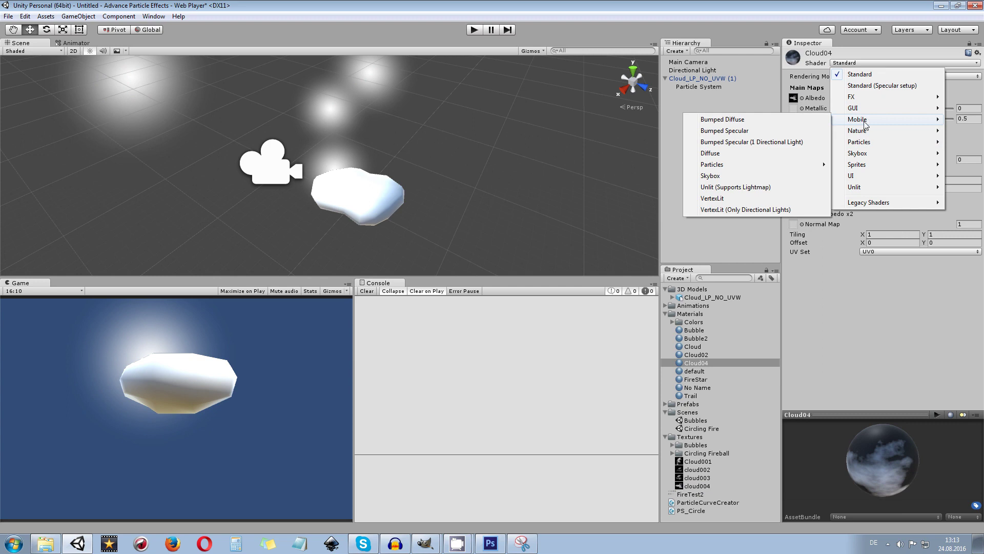
{"action": "mouse_move", "coordinate": [801, 167]}
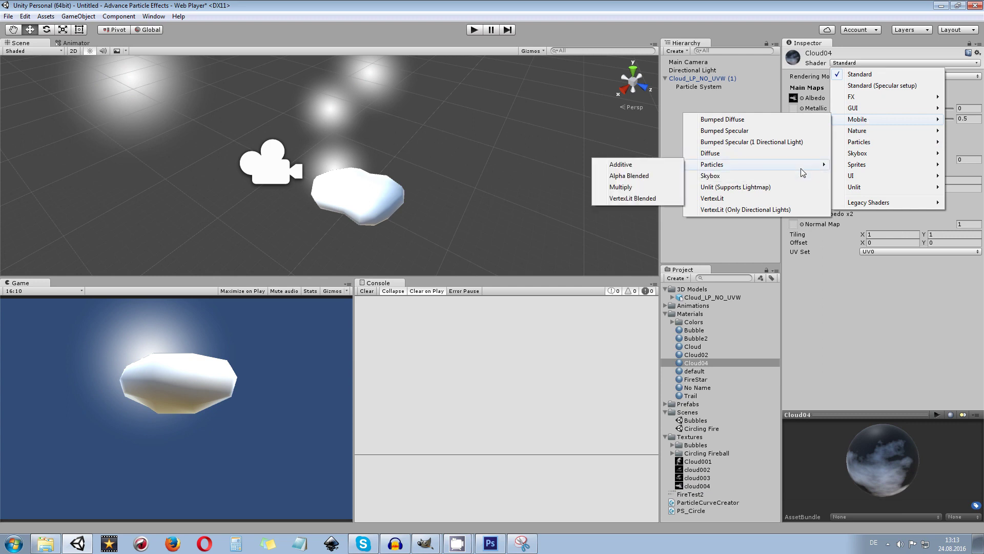
{"action": "left_click", "coordinate": [660, 164]}
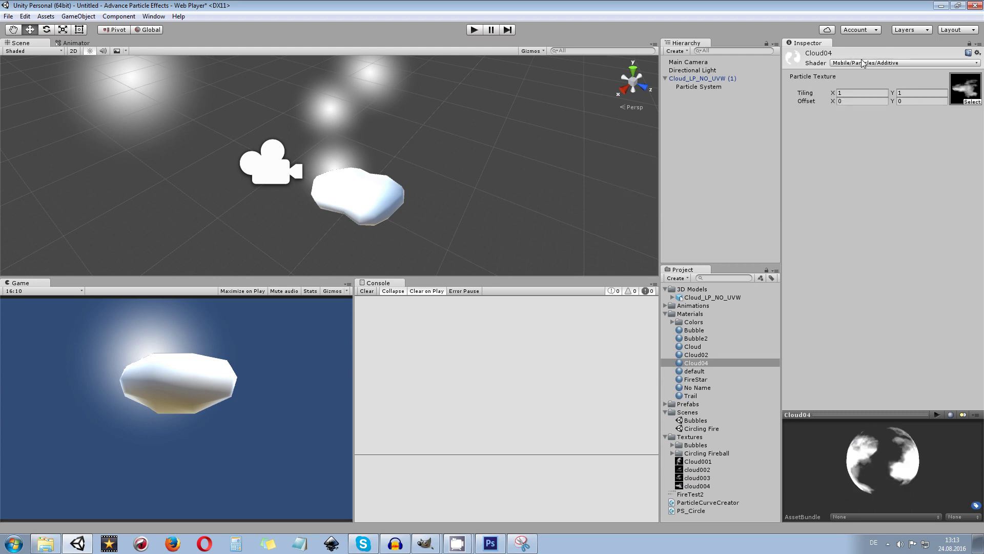
{"action": "left_click_drag", "start_coordinate": [902, 460], "coordinate": [882, 426]}
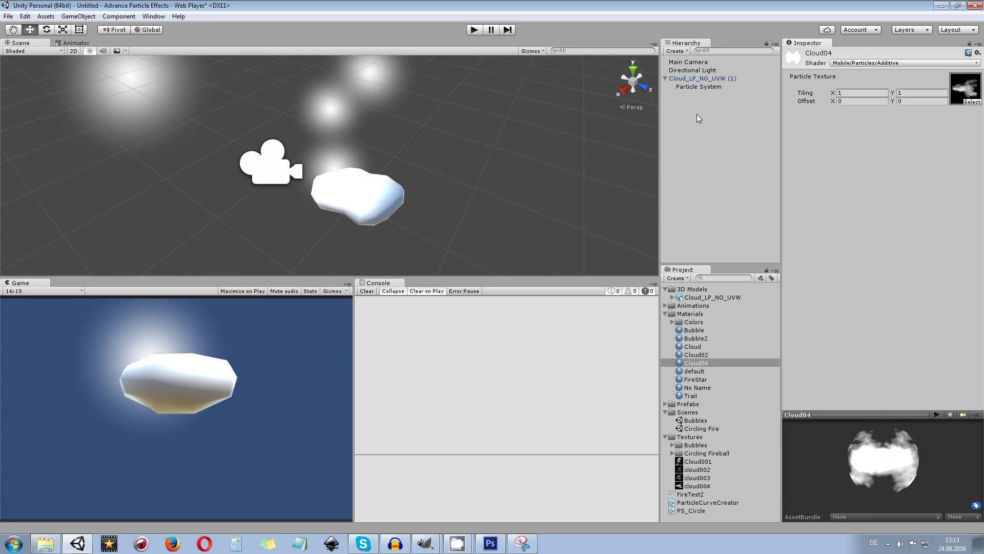
Step: Apply the Cloud04 material to the Particle System under Cloud_LP_NO_UVW (1)
{"action": "left_click", "coordinate": [703, 87]}
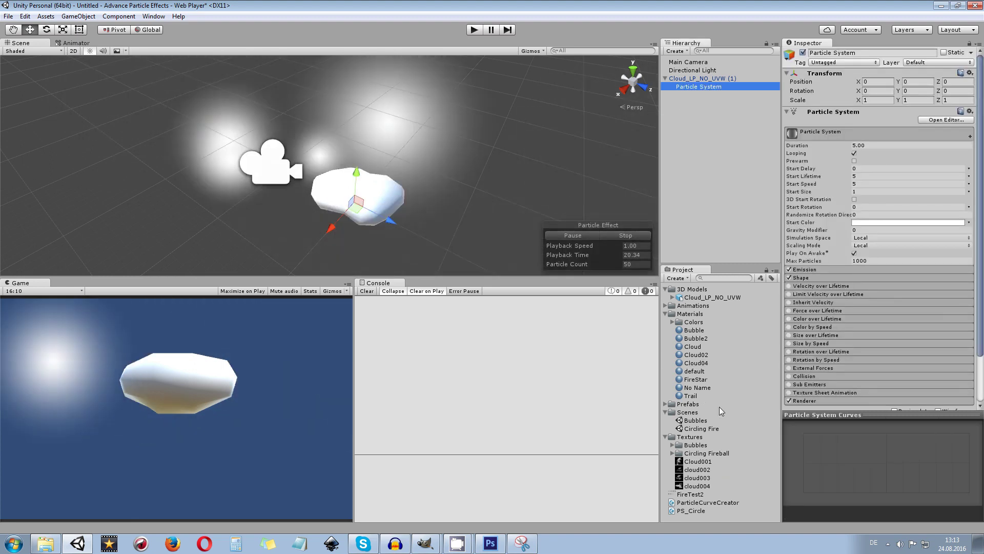
{"action": "left_click_drag", "start_coordinate": [696, 364], "coordinate": [715, 97]}
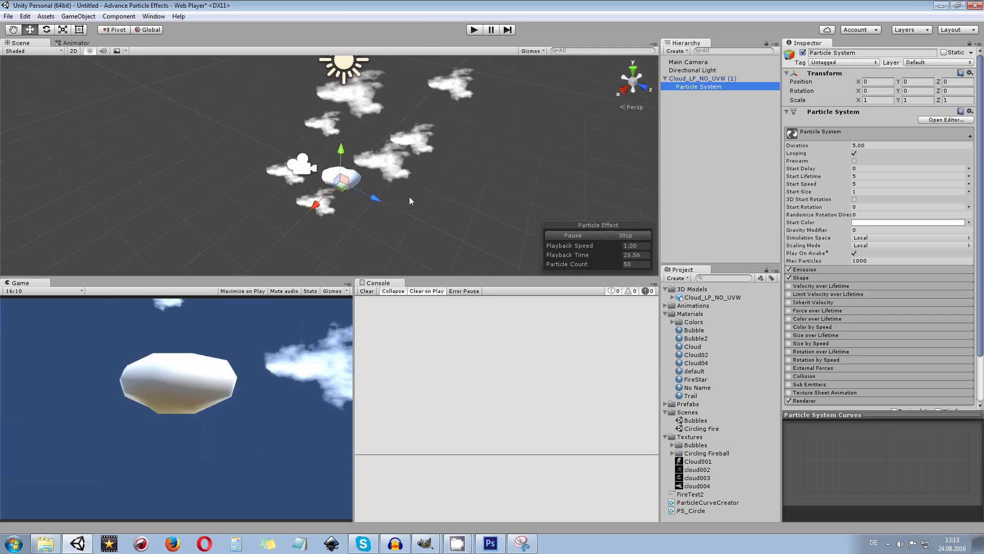
{"action": "scroll", "coordinate": [347, 146], "scroll_direction": "up", "scroll_amount": 5}
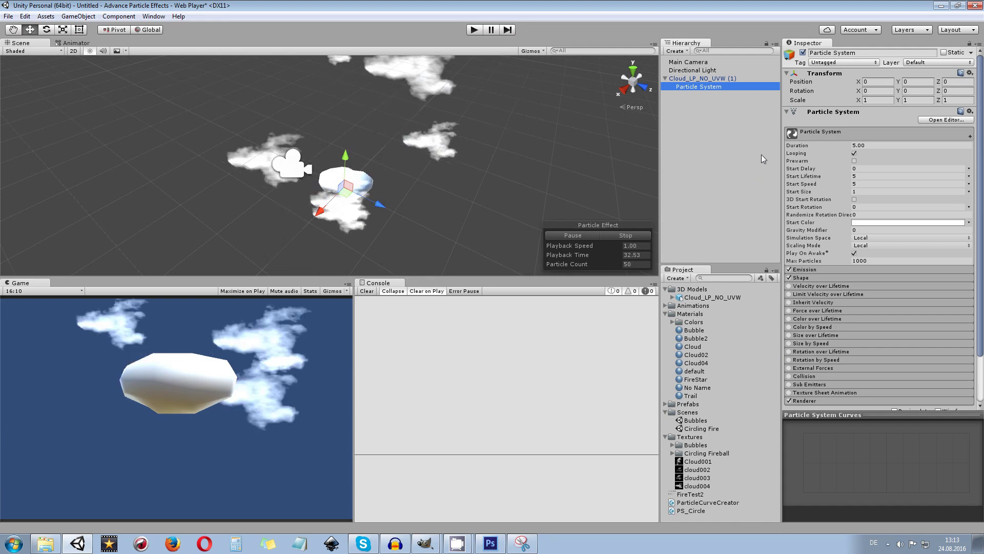
{"action": "left_click", "coordinate": [522, 542]}
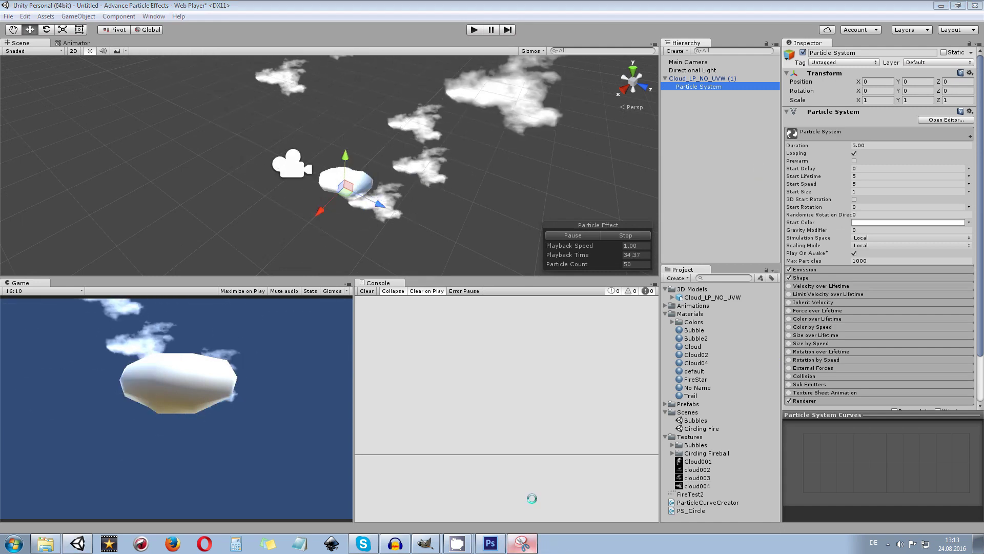
Step: Set the particle system's Duration to 2 and enable Prewarm
{"action": "left_click", "coordinate": [877, 146]}
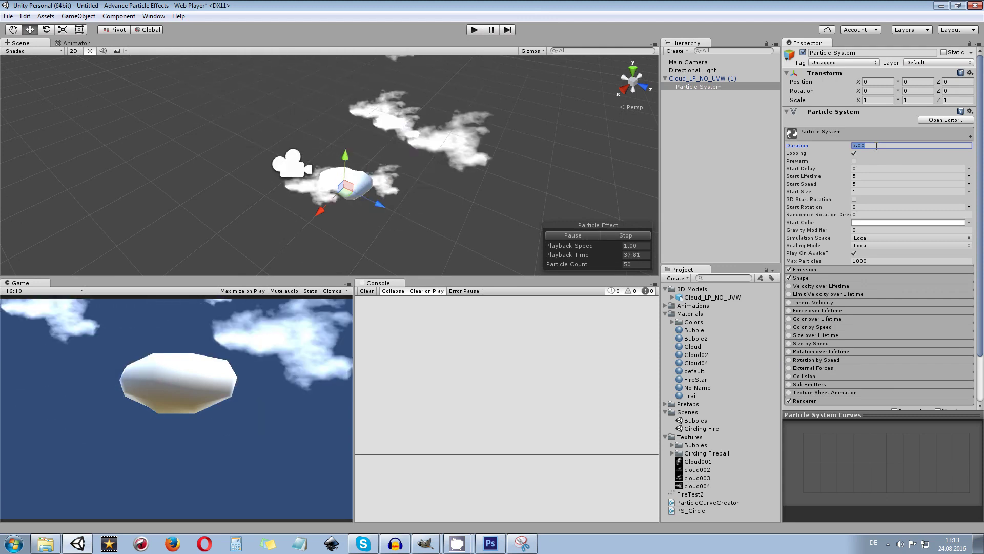
{"action": "type", "text": "2"}
{"action": "key", "text": "Return"}
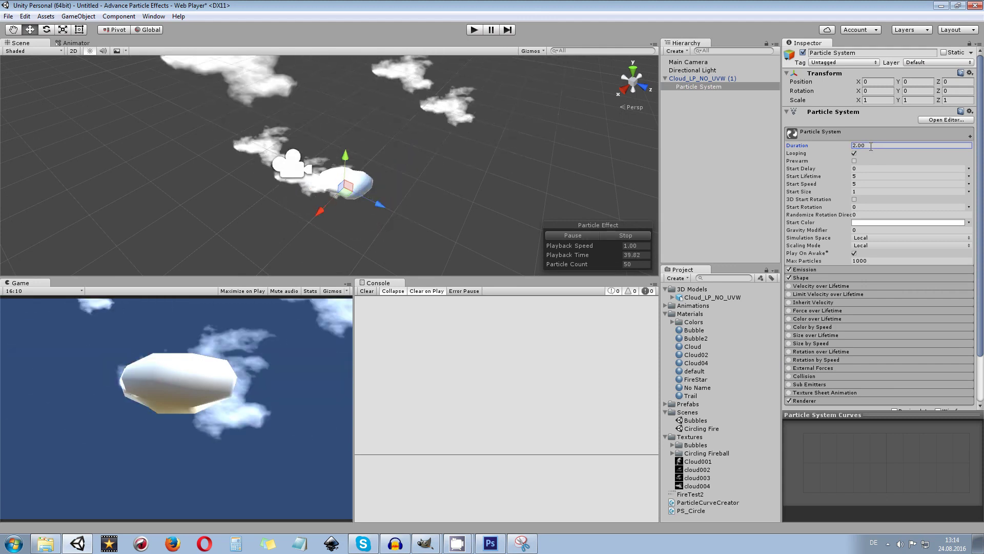
{"action": "left_click", "coordinate": [854, 160]}
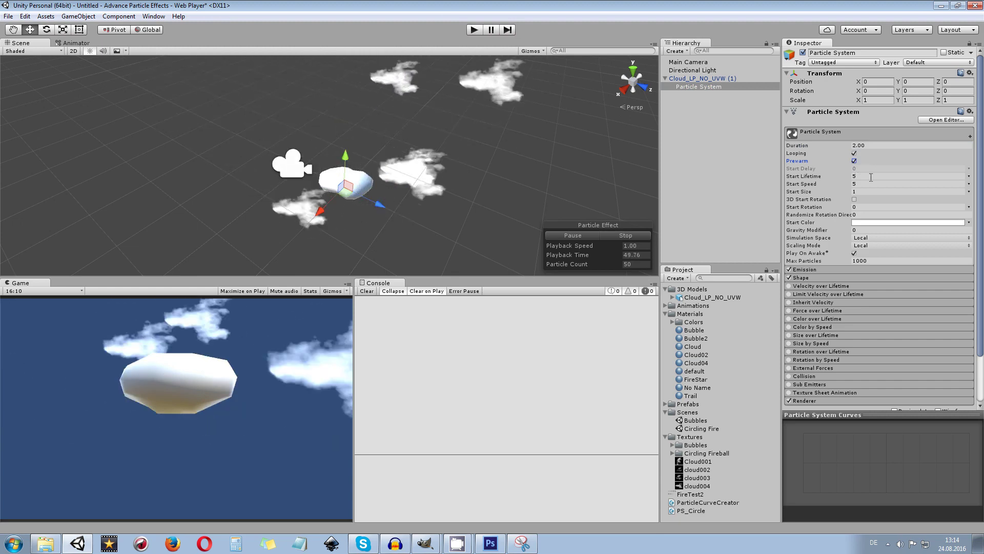
Step: Set the particle system's Start Lifetime to 2 and its Start Speed to 0.01
{"action": "left_click", "coordinate": [872, 176]}
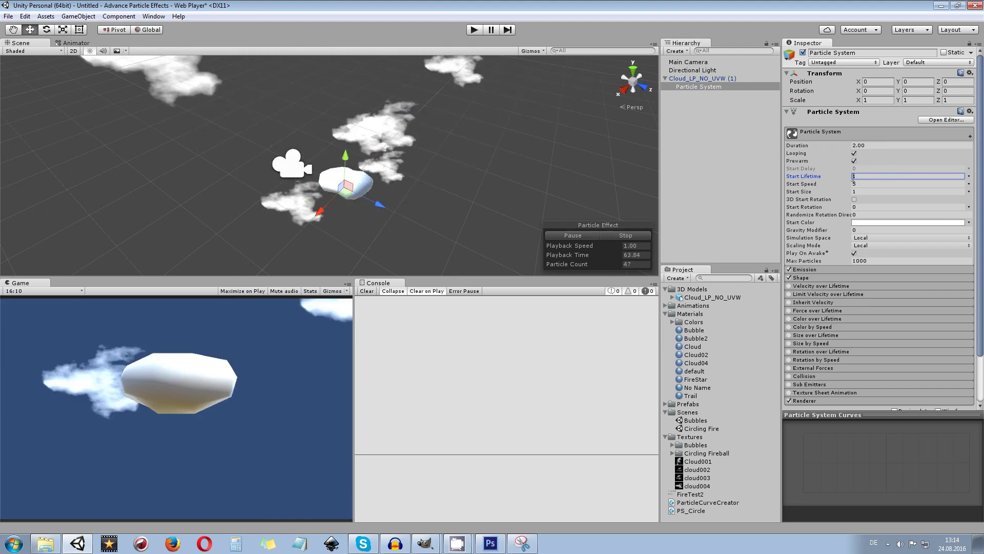
{"action": "left_click", "coordinate": [869, 184]}
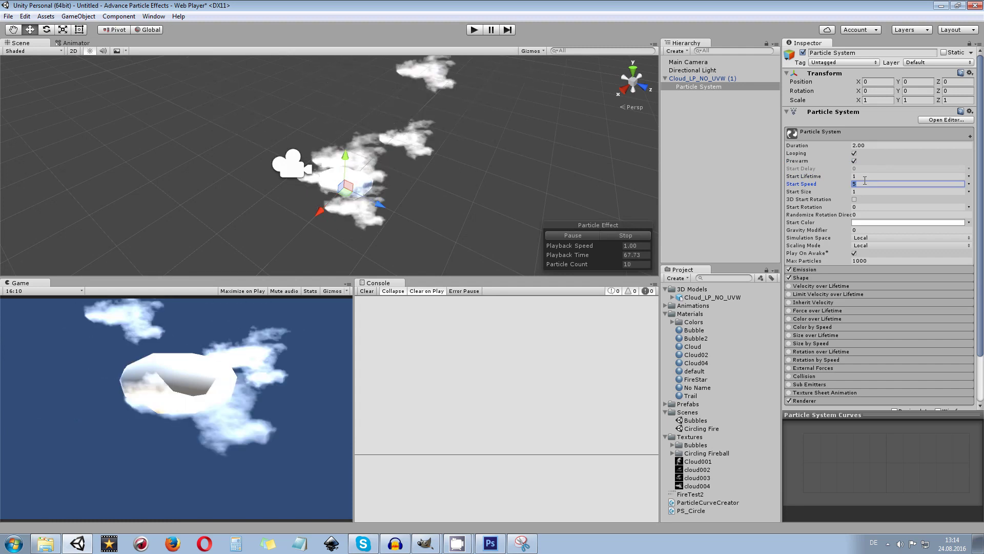
{"action": "left_click", "coordinate": [875, 174]}
{"action": "type", "text": "2"}
{"action": "left_click", "coordinate": [866, 183]}
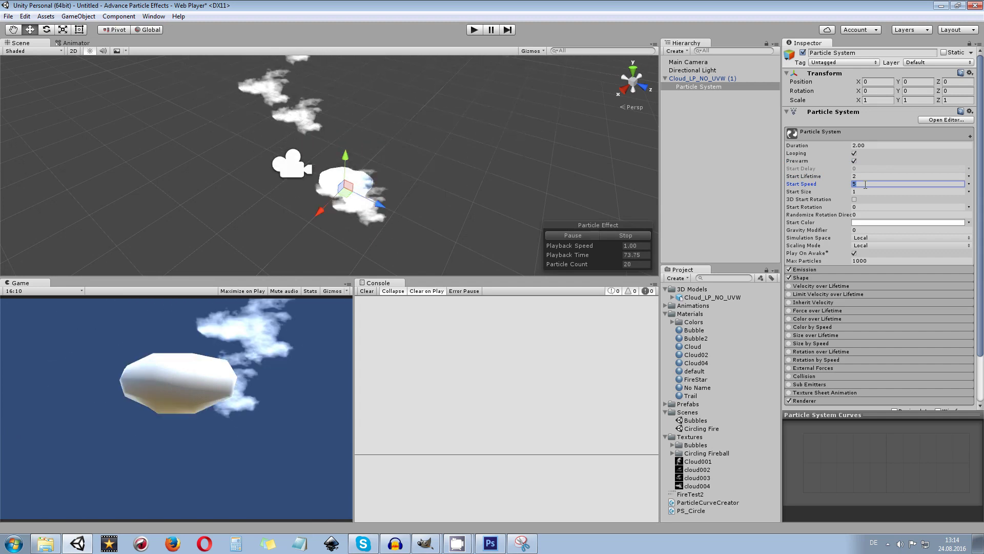
{"action": "type", "text": "0.01"}
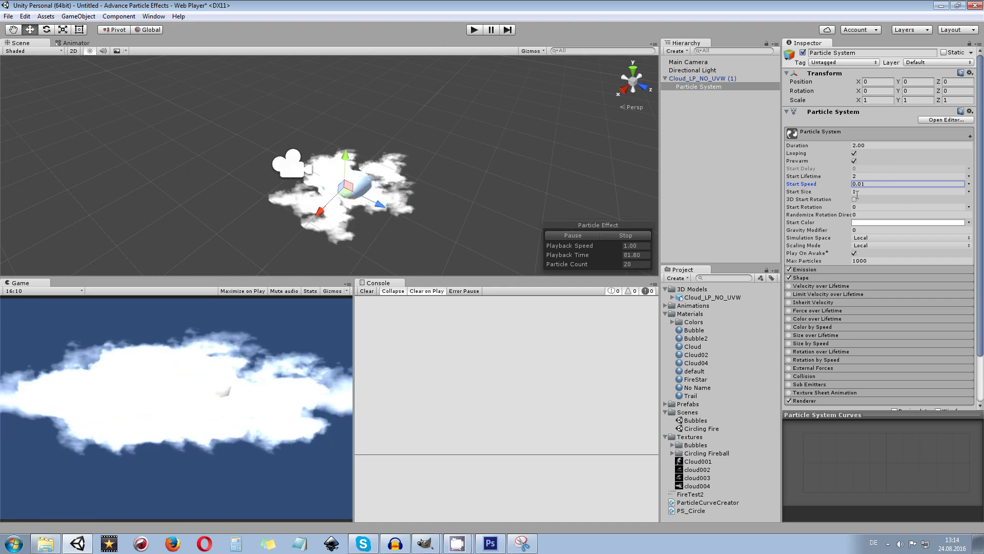
Step: Set the particle system's Start Size to Random Between Two Constants with values 0.3 and 0.5
{"action": "left_click", "coordinate": [968, 192]}
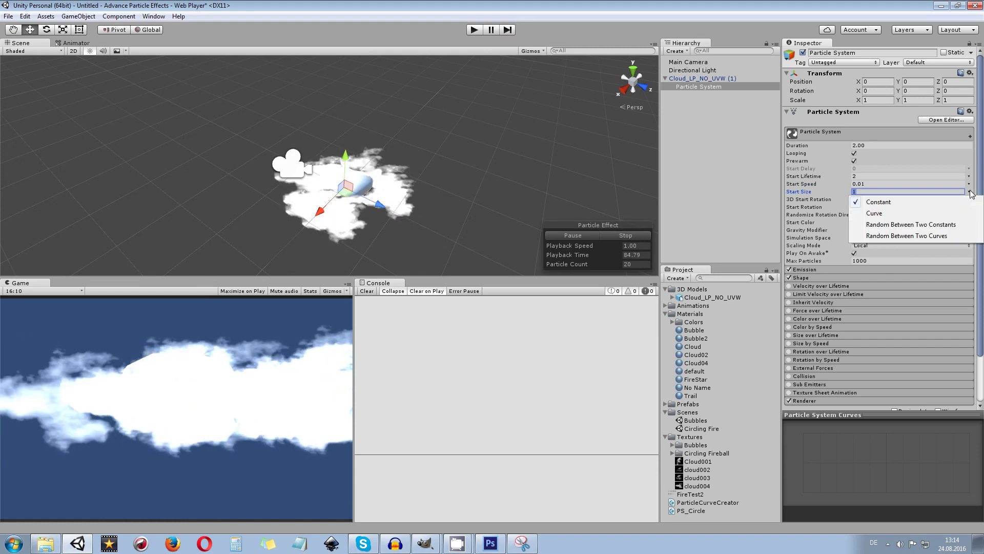
{"action": "left_click", "coordinate": [926, 225]}
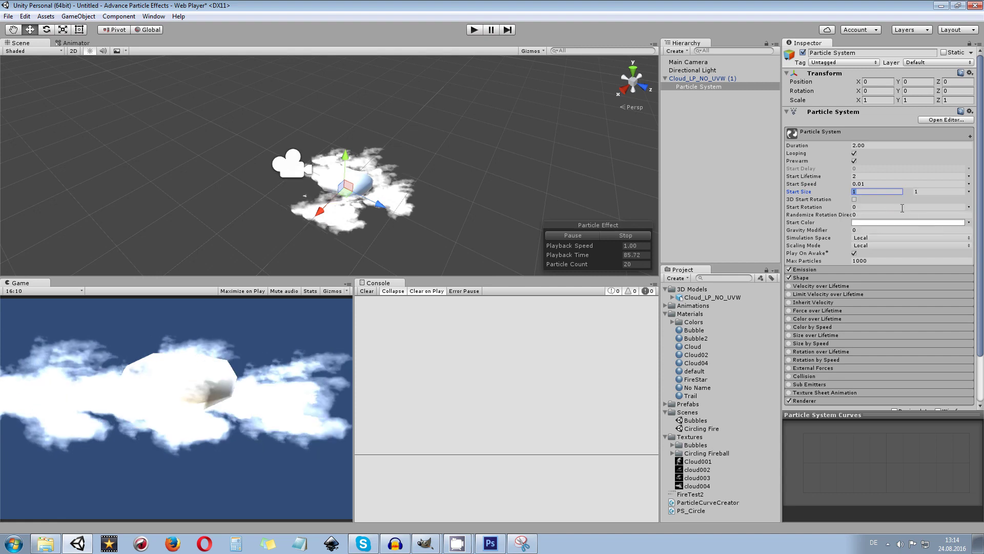
{"action": "type", "text": "0"}
{"action": "left_click", "coordinate": [881, 199]}
{"action": "left_click", "coordinate": [878, 192]}
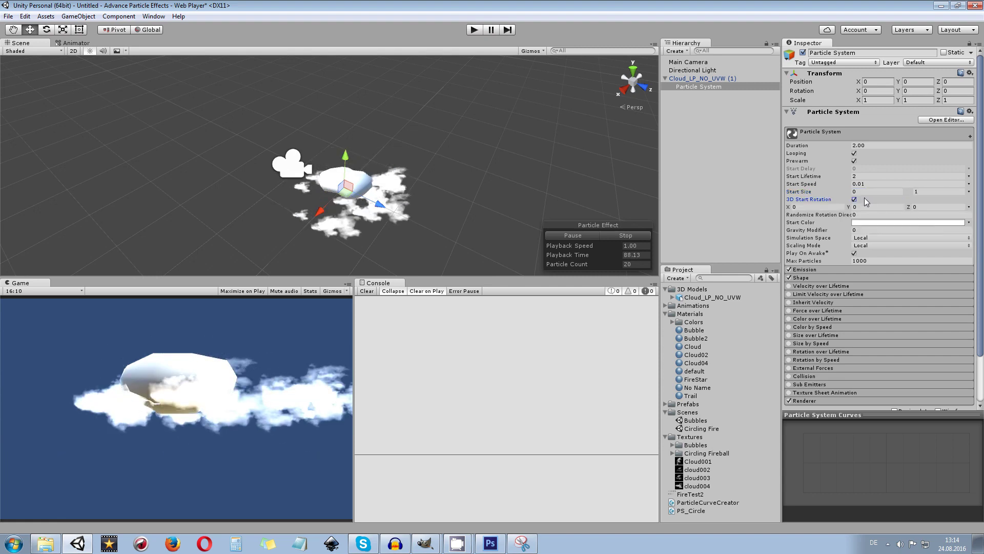
{"action": "left_click", "coordinate": [867, 198]}
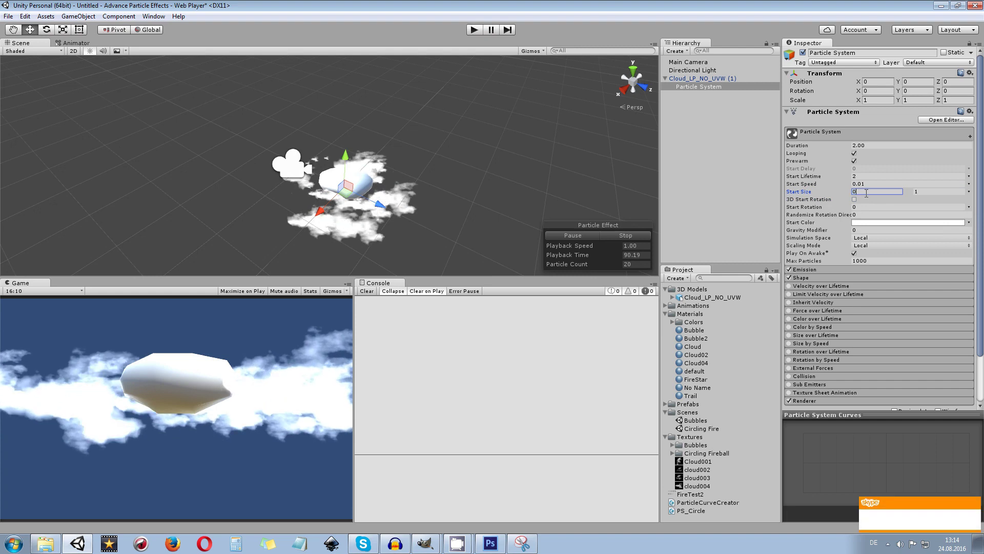
{"action": "type", "text": ".5"}
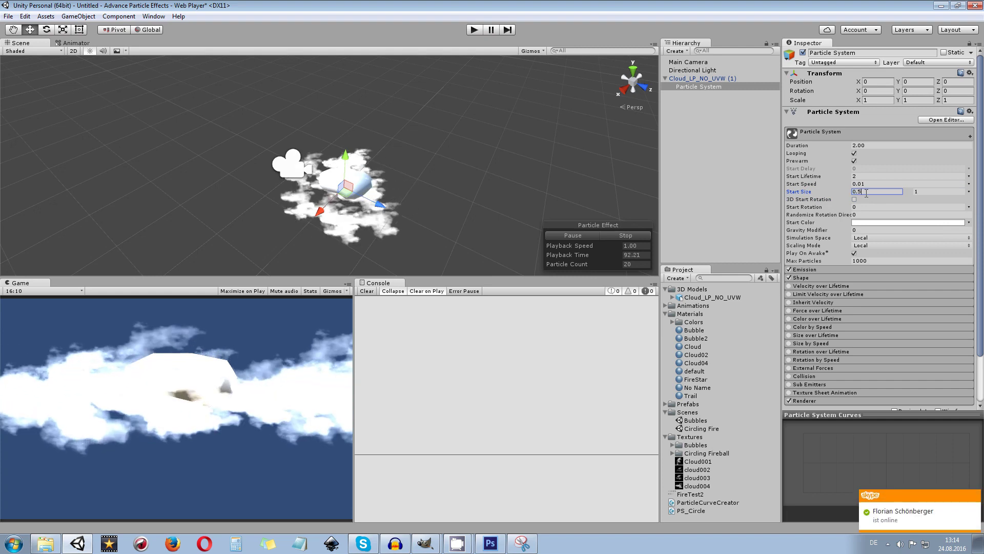
{"action": "left_click", "coordinate": [932, 191]}
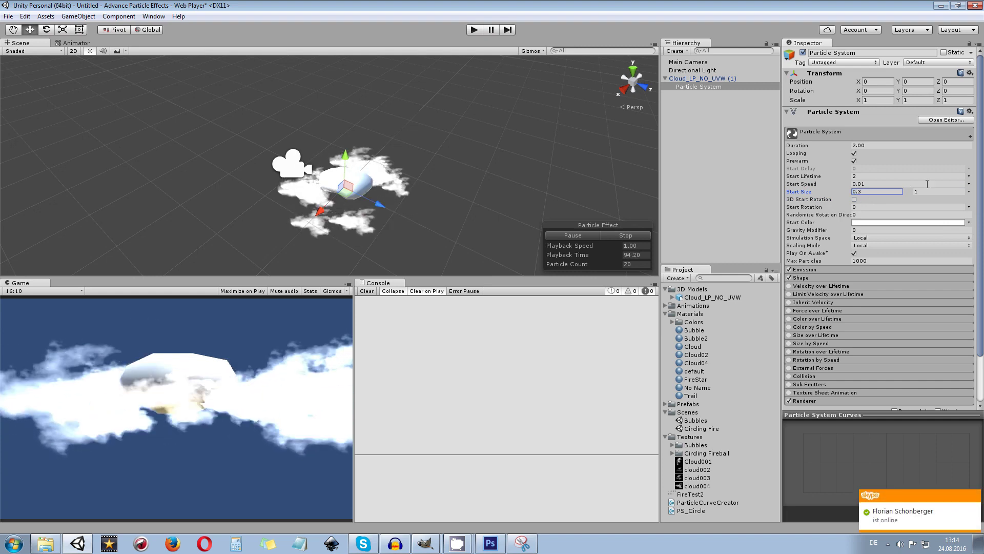
{"action": "type", "text": "0.5"}
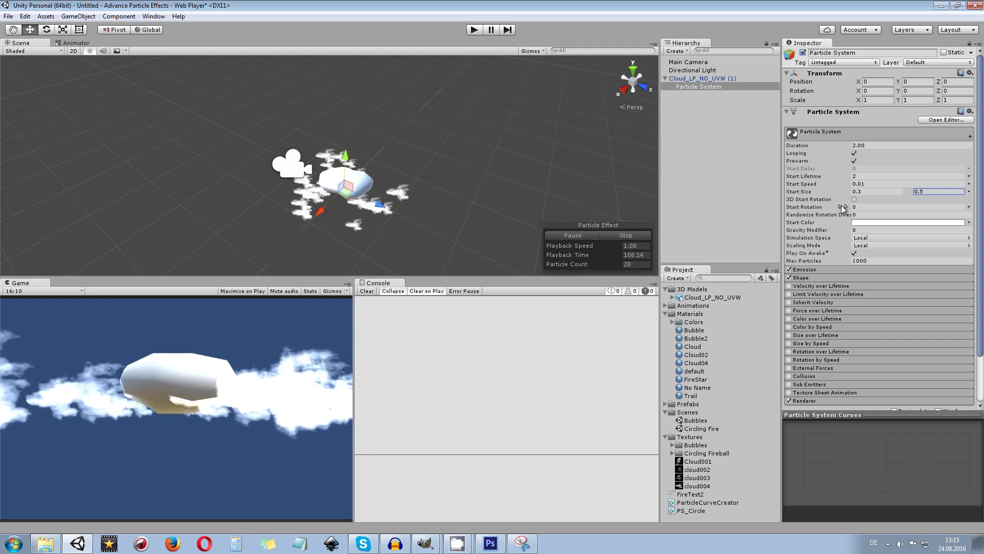
Step: Set the Start Rotation to Random Between Two Constants, ranging from -45 to 45
{"action": "left_click", "coordinate": [968, 208]}
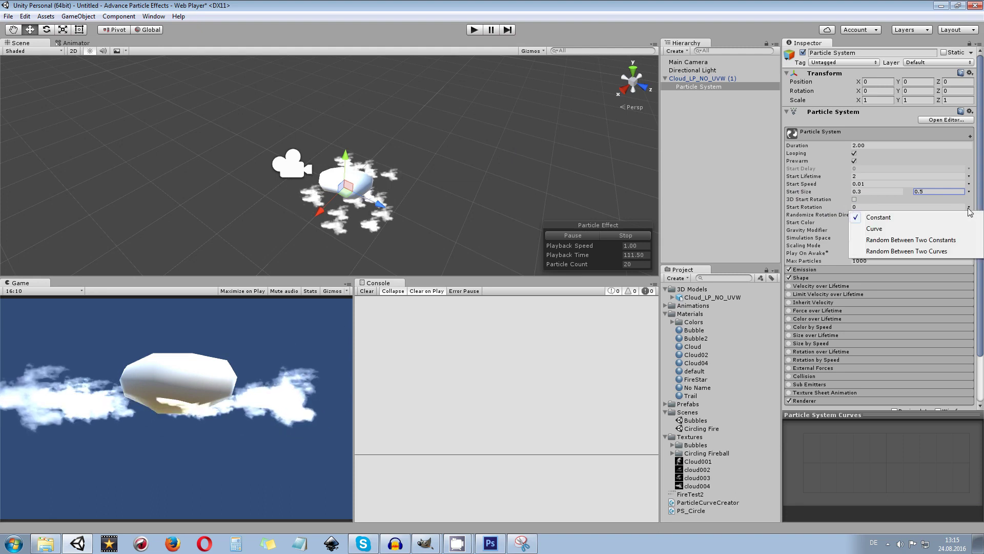
{"action": "left_click", "coordinate": [892, 241]}
{"action": "left_click", "coordinate": [941, 207]}
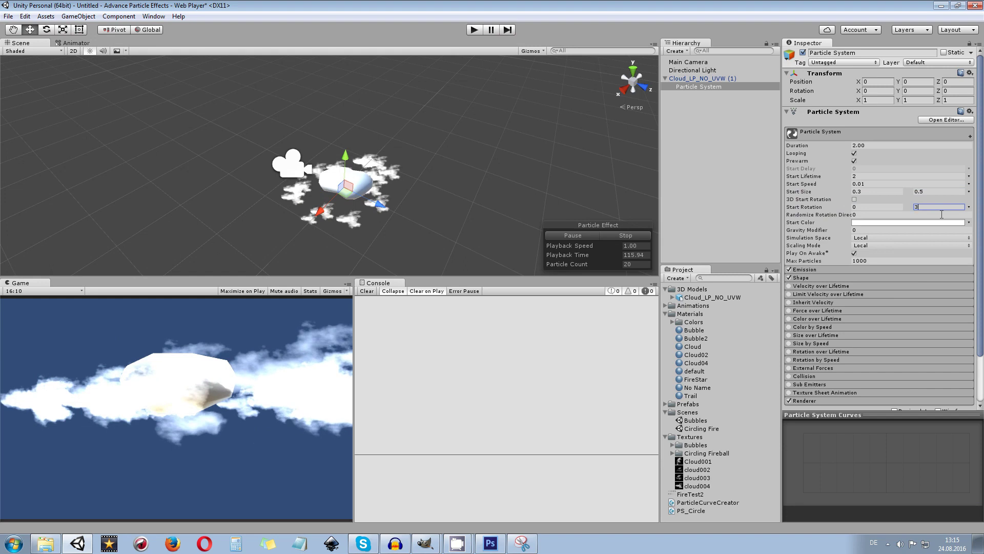
{"action": "type", "text": "360"}
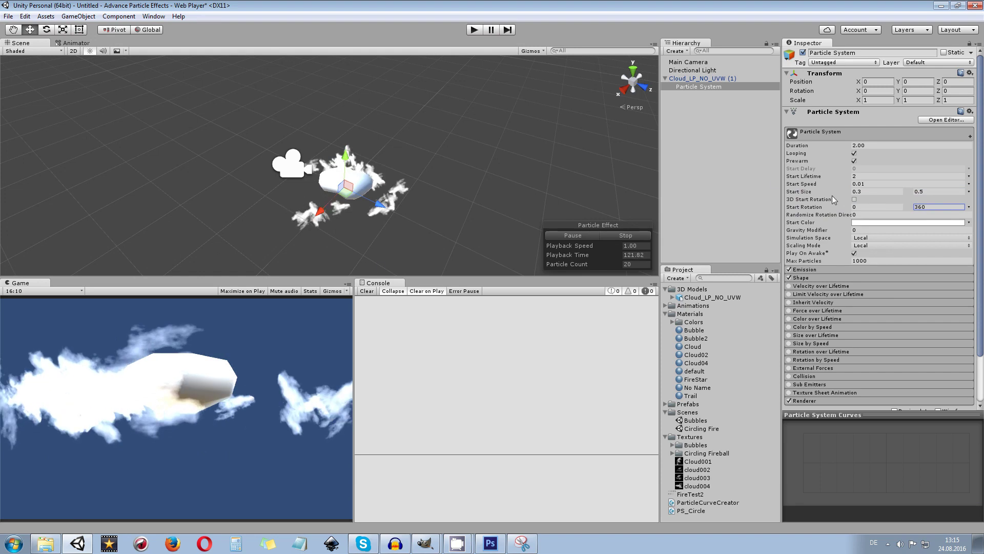
{"action": "type", "text": "100"}
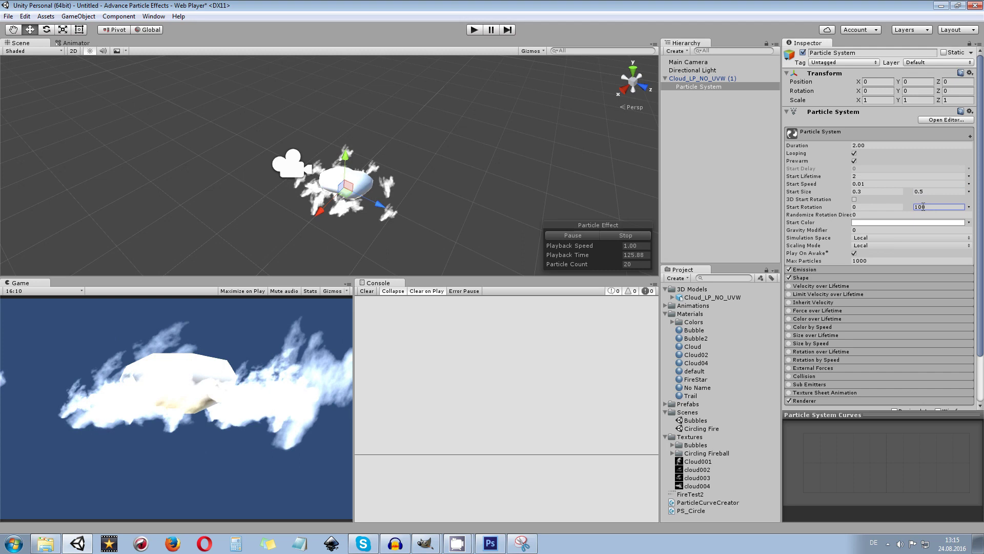
{"action": "left_click", "coordinate": [878, 207]}
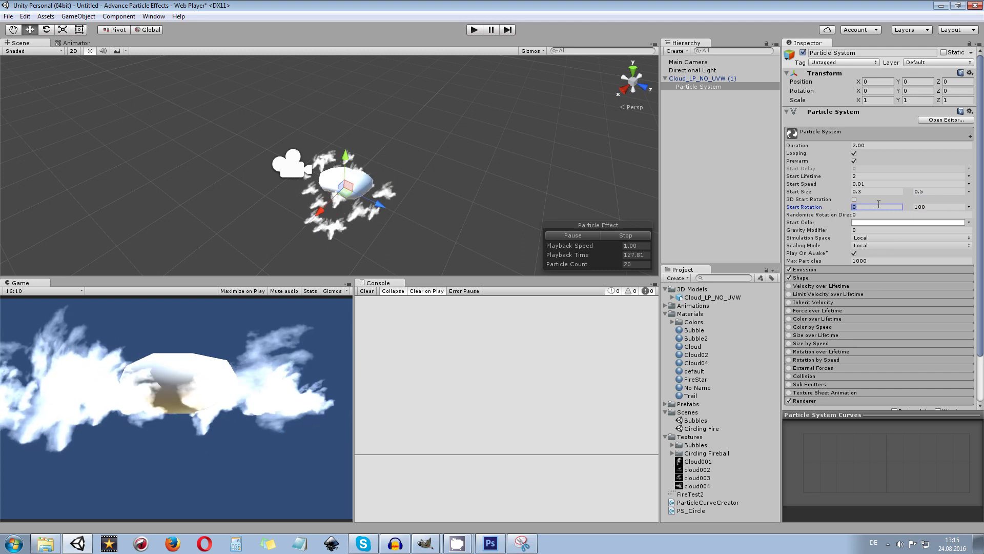
{"action": "type", "text": "-10"}
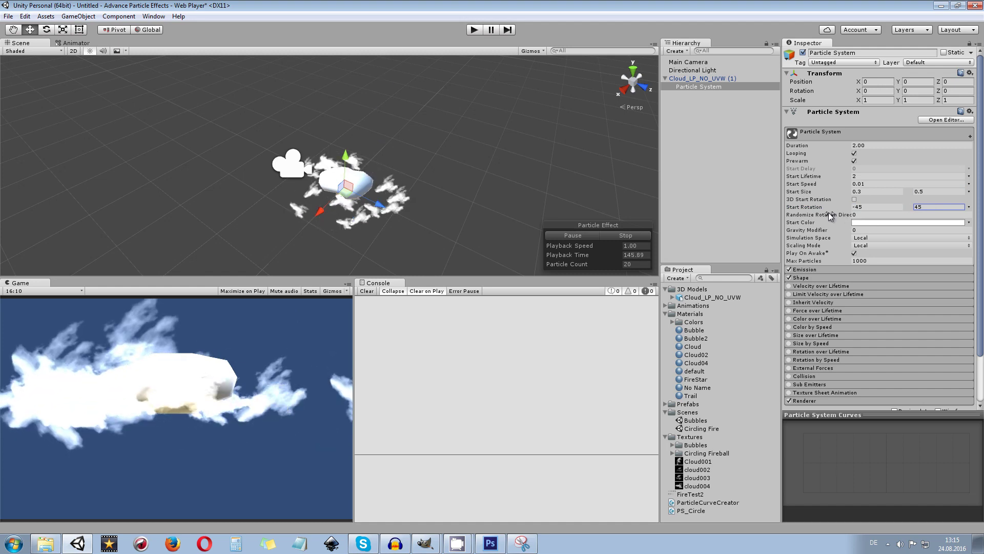
{"action": "mouse_move", "coordinate": [832, 216]}
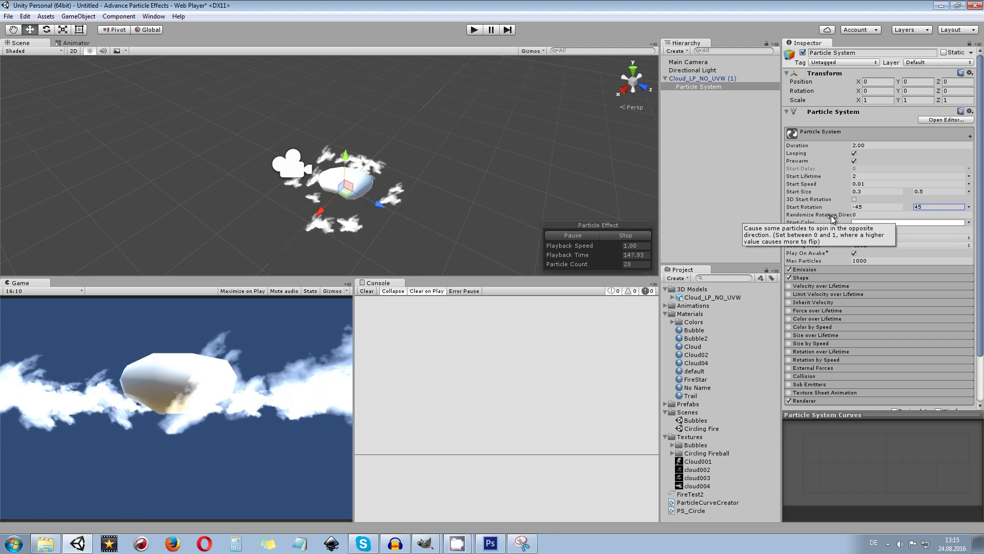
Step: Try dark grey and light cyan as the particles' Start Color and return it to white
{"action": "left_click", "coordinate": [865, 223]}
{"action": "left_click_drag", "start_coordinate": [465, 346], "coordinate": [407, 382]}
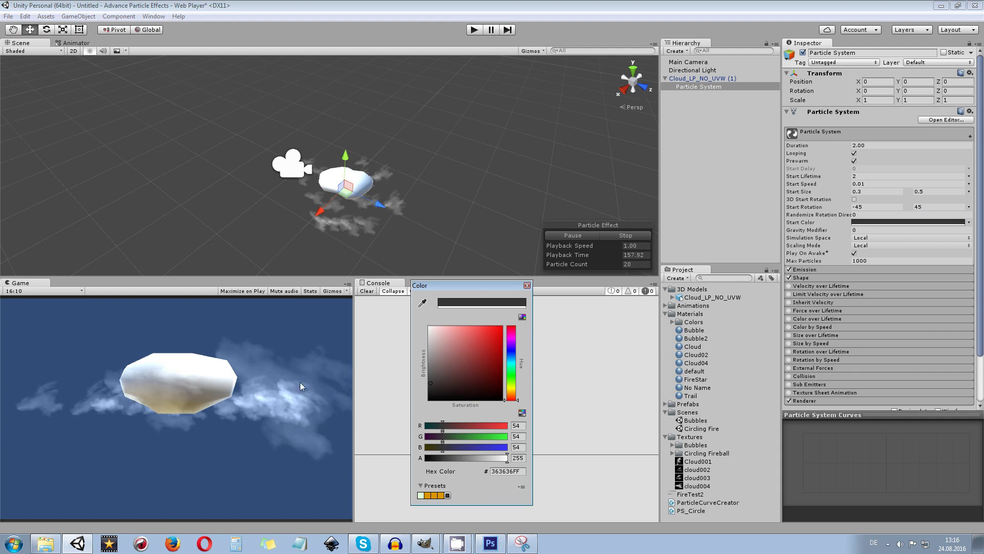
{"action": "left_click_drag", "start_coordinate": [430, 388], "coordinate": [410, 323]}
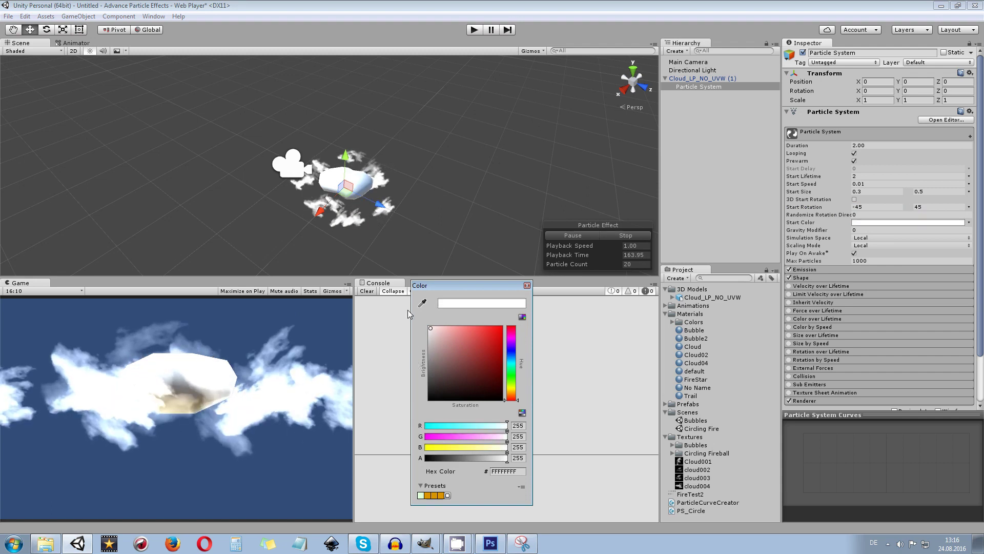
{"action": "left_click", "coordinate": [509, 361]}
{"action": "left_click", "coordinate": [462, 333]}
{"action": "mouse_move", "coordinate": [463, 331]}
{"action": "left_mouse_down"}
{"action": "mouse_move", "coordinate": [476, 329]}
{"action": "mouse_move", "coordinate": [457, 325]}
{"action": "left_mouse_up"}
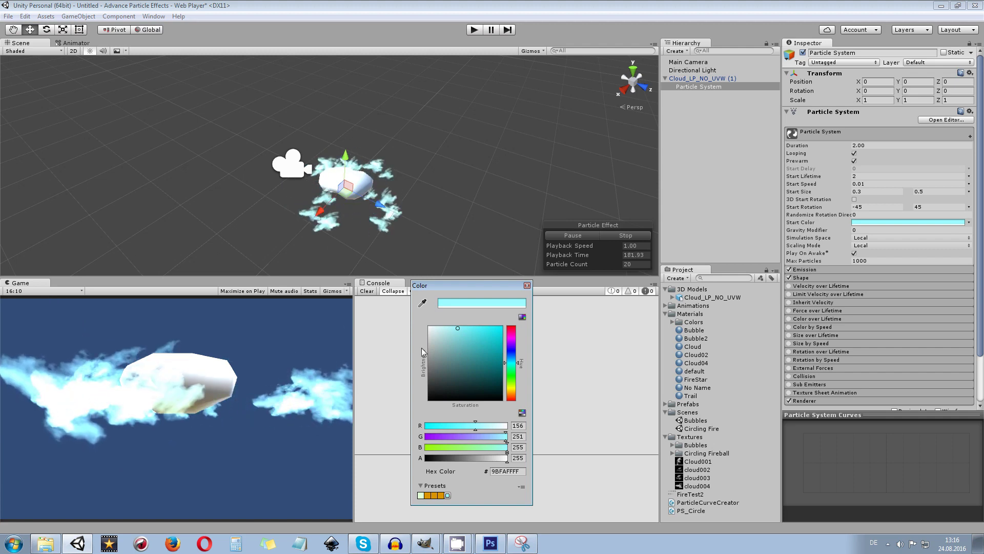
{"action": "left_click", "coordinate": [430, 328]}
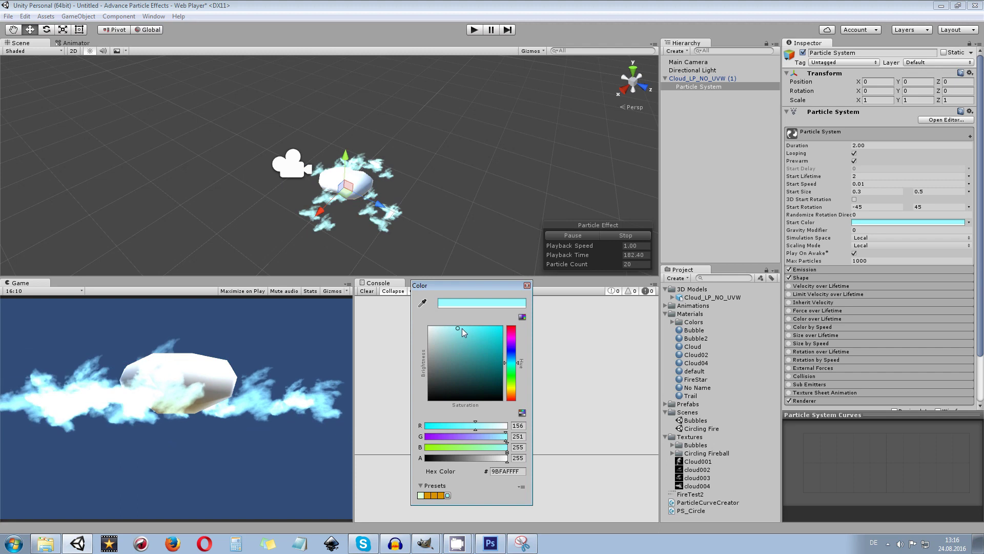
{"action": "left_click", "coordinate": [527, 285]}
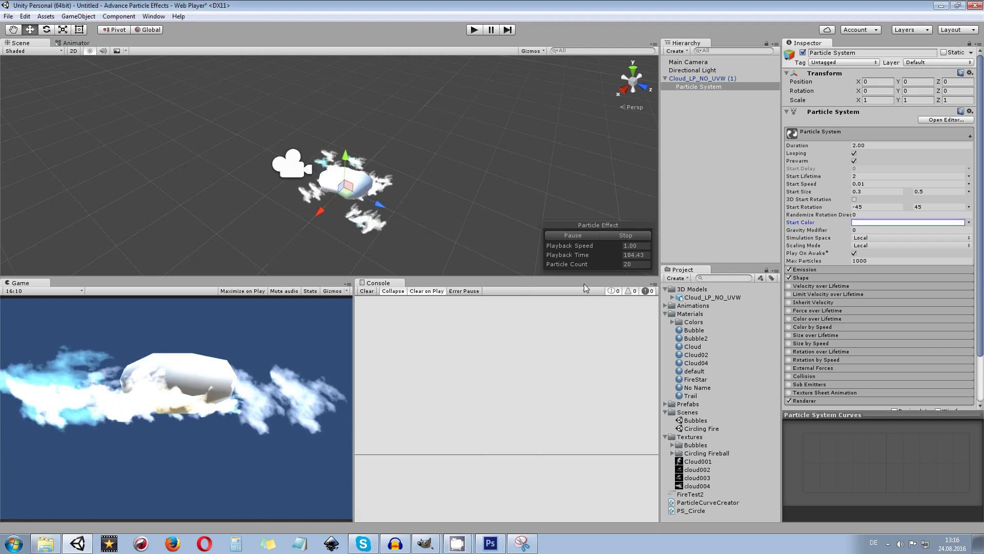
Step: Limit Max Particles to 100 and set the Emission Rate to 25
{"action": "left_click", "coordinate": [853, 269]}
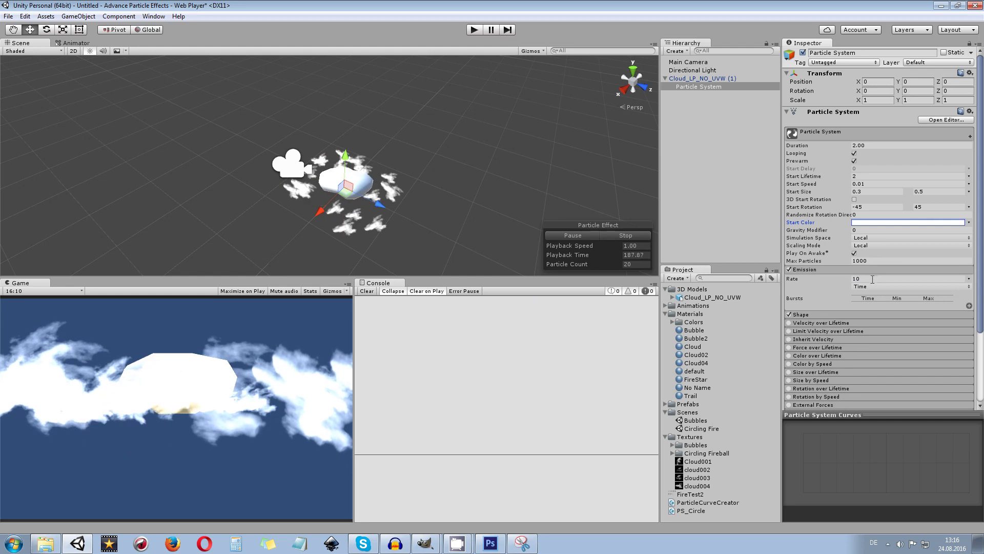
{"action": "left_click", "coordinate": [873, 260]}
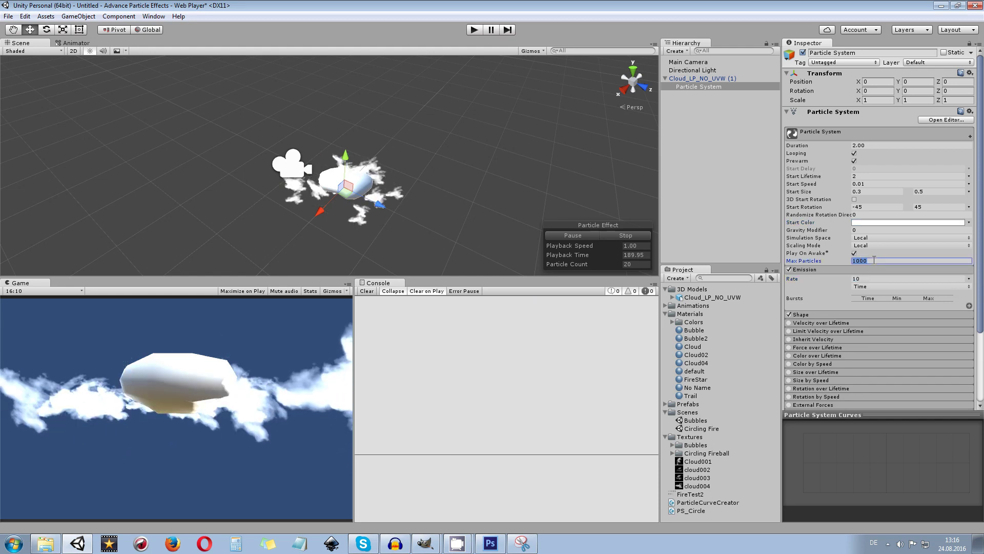
{"action": "type", "text": "100"}
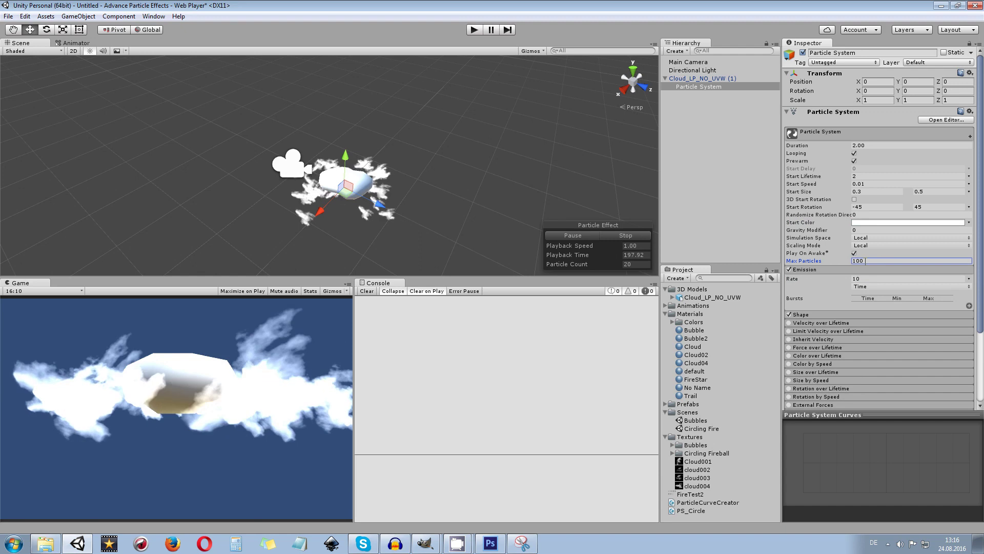
{"action": "left_click", "coordinate": [884, 278]}
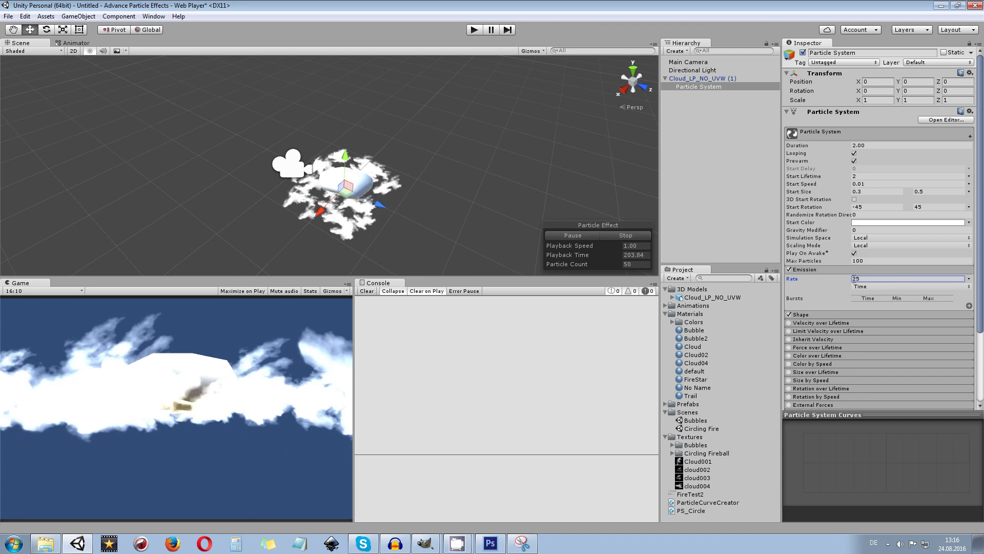
Step: Change the particle system's emission Shape from Cone to Mesh Renderer
{"action": "left_click", "coordinate": [813, 315]}
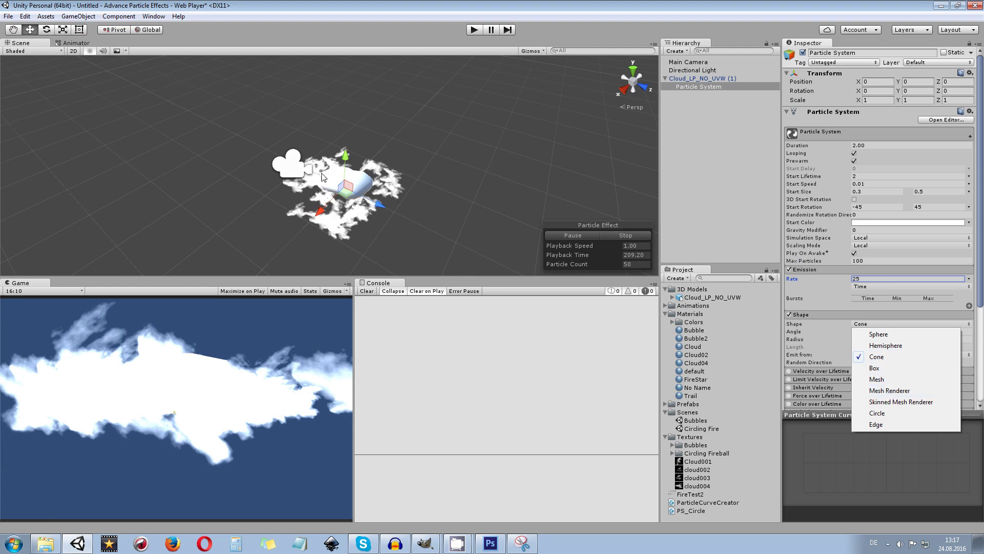
{"action": "left_click", "coordinate": [884, 394]}
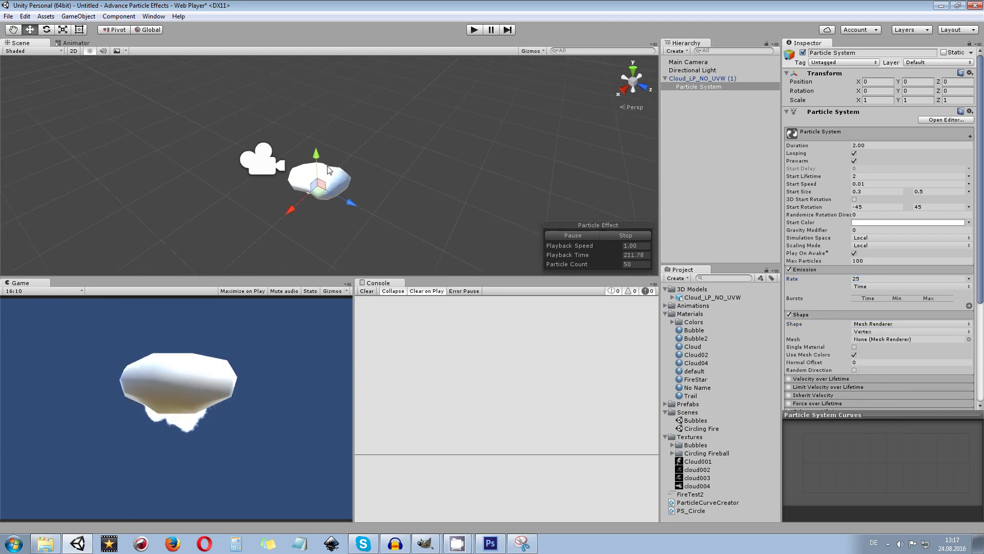
{"action": "scroll", "coordinate": [321, 169], "scroll_direction": "up", "scroll_amount": 2}
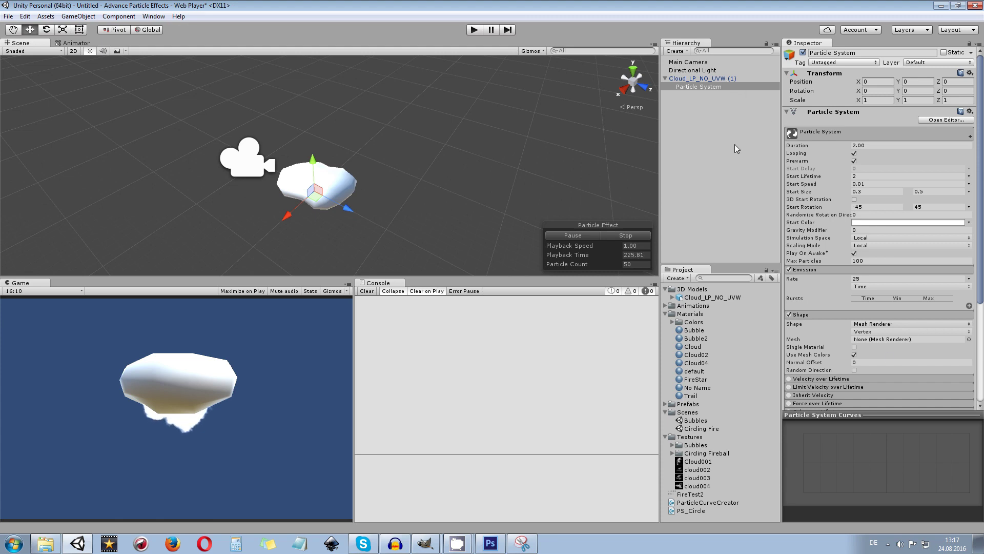
Step: Try the Mesh emission shape with its list of selectable meshes and return the shape to Mesh Renderer
{"action": "left_click", "coordinate": [888, 324]}
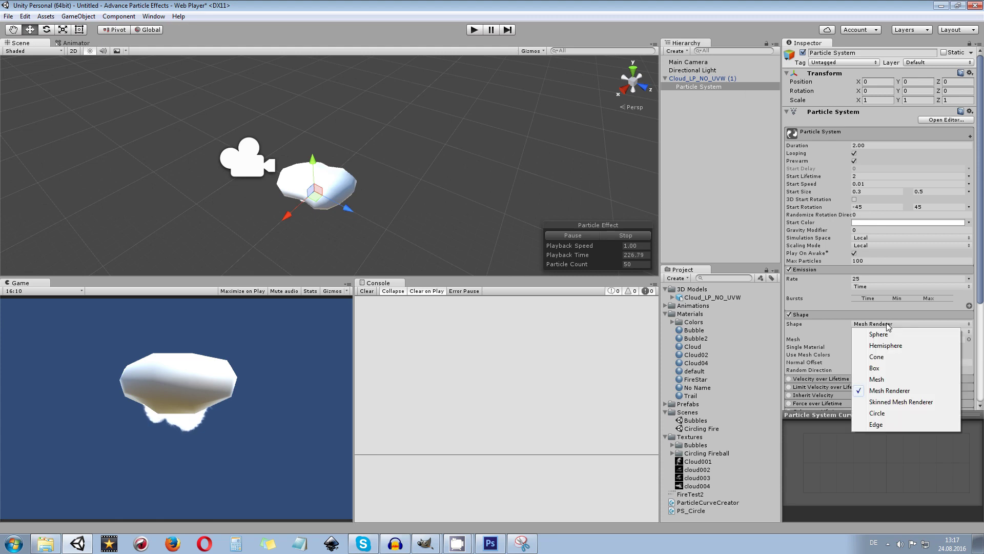
{"action": "left_click", "coordinate": [885, 379]}
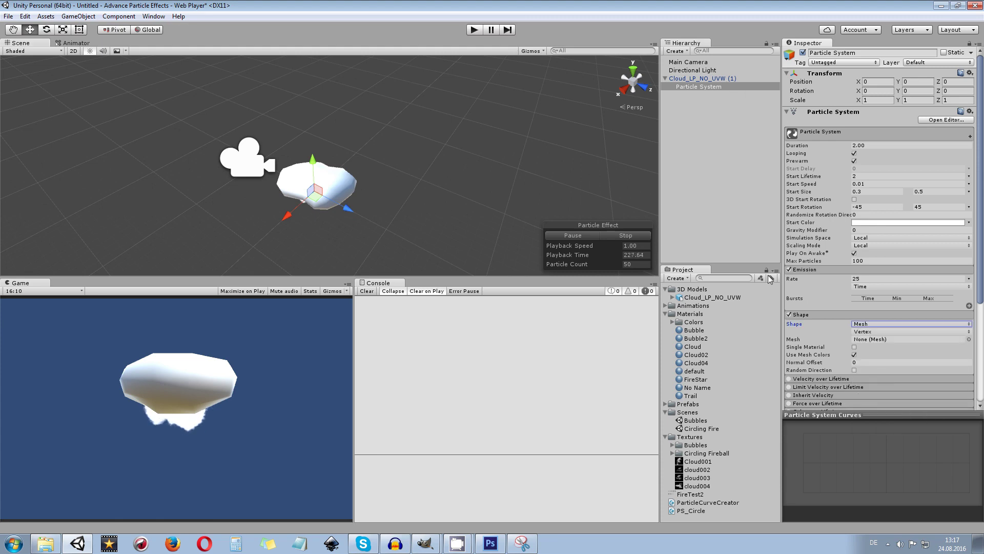
{"action": "left_click", "coordinate": [968, 339]}
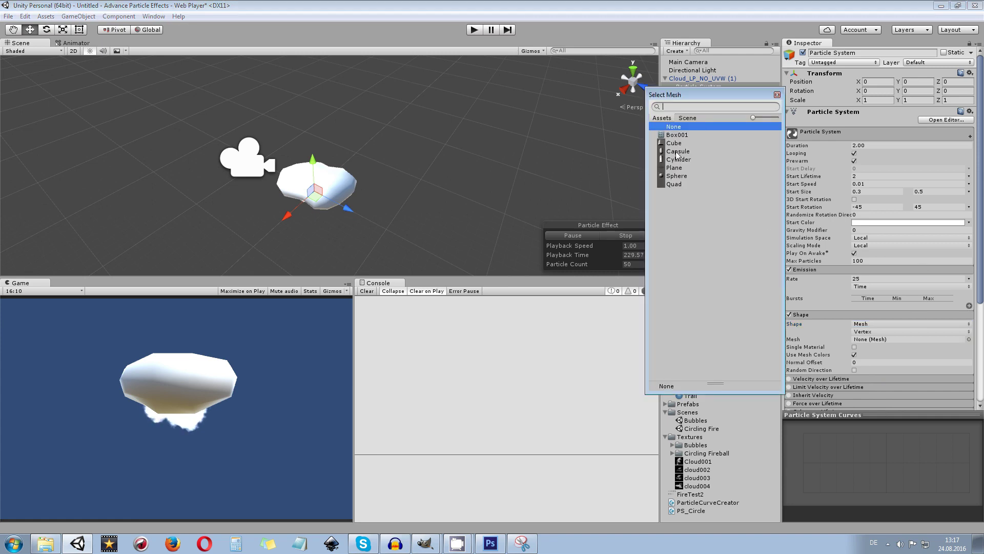
{"action": "left_click", "coordinate": [777, 95]}
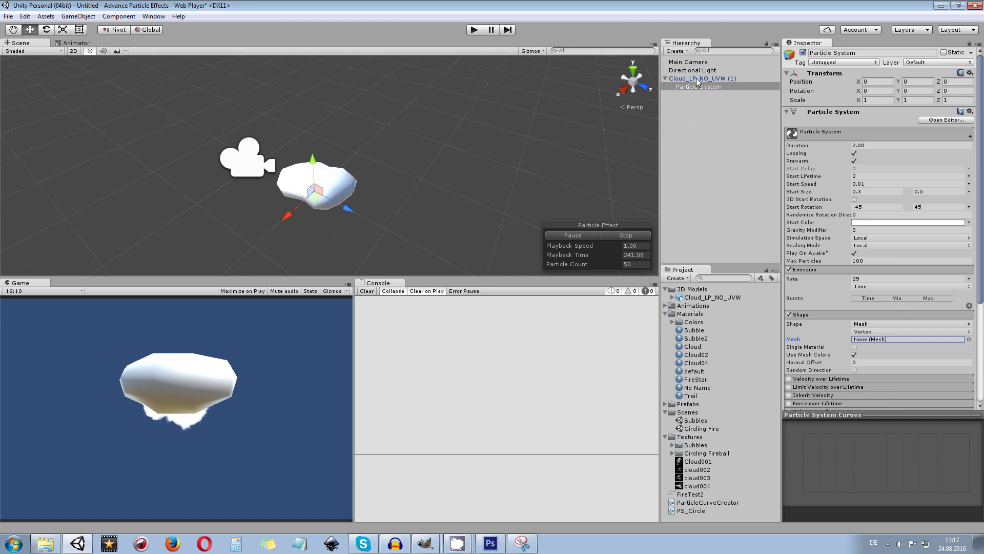
{"action": "left_click", "coordinate": [962, 324]}
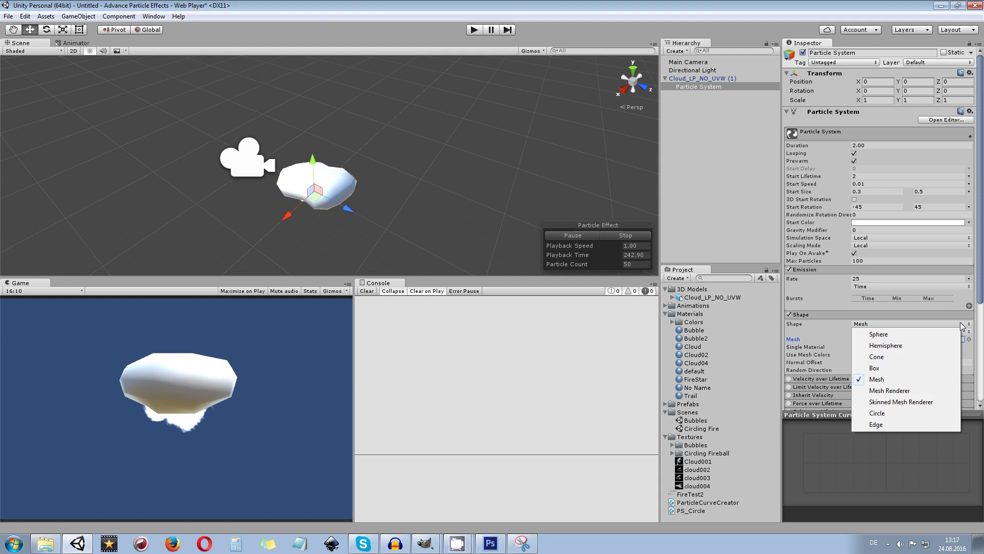
{"action": "left_click", "coordinate": [885, 390]}
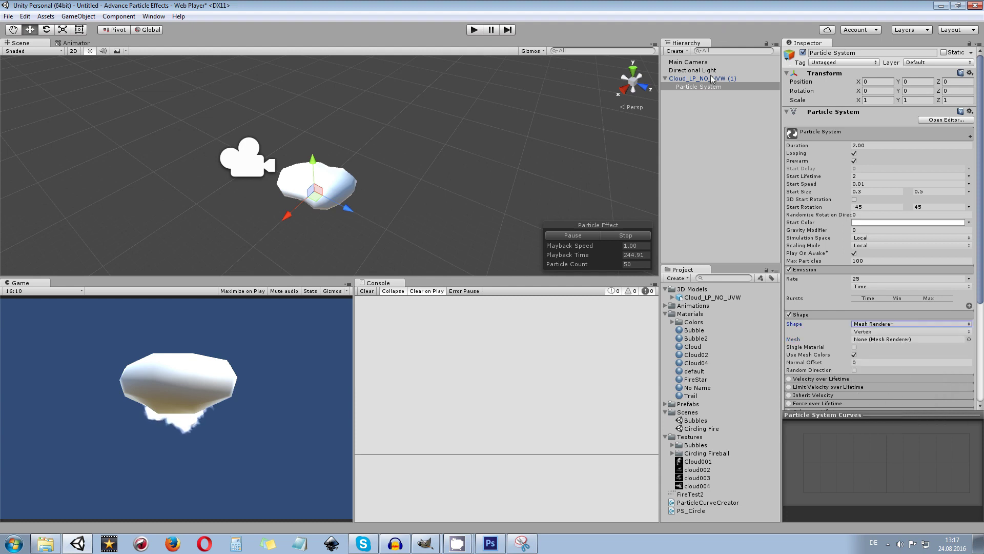
Step: Assign the scene's Cloud_LP_NO_UVW (1) object as the Mesh Renderer source of the emission shape
{"action": "left_click", "coordinate": [968, 339]}
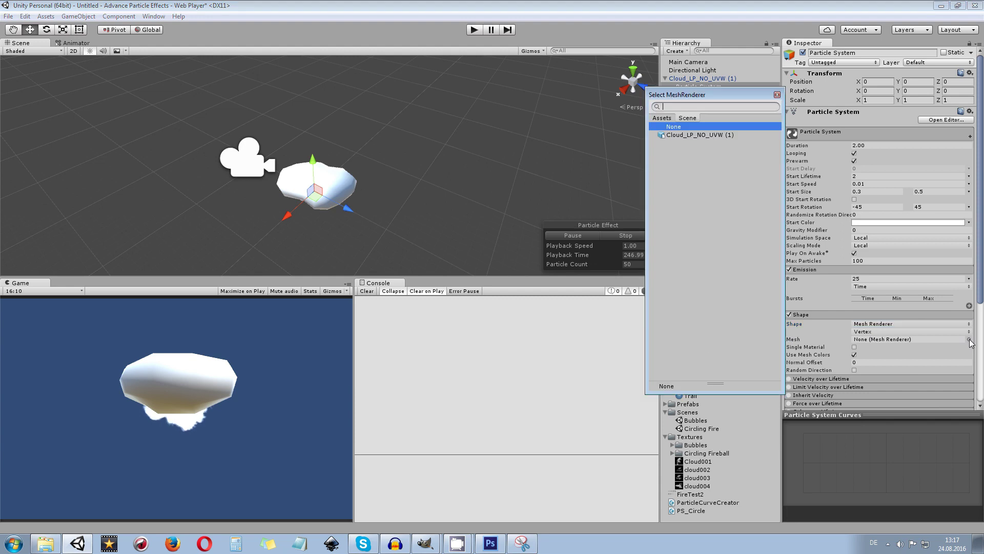
{"action": "left_click", "coordinate": [699, 135]}
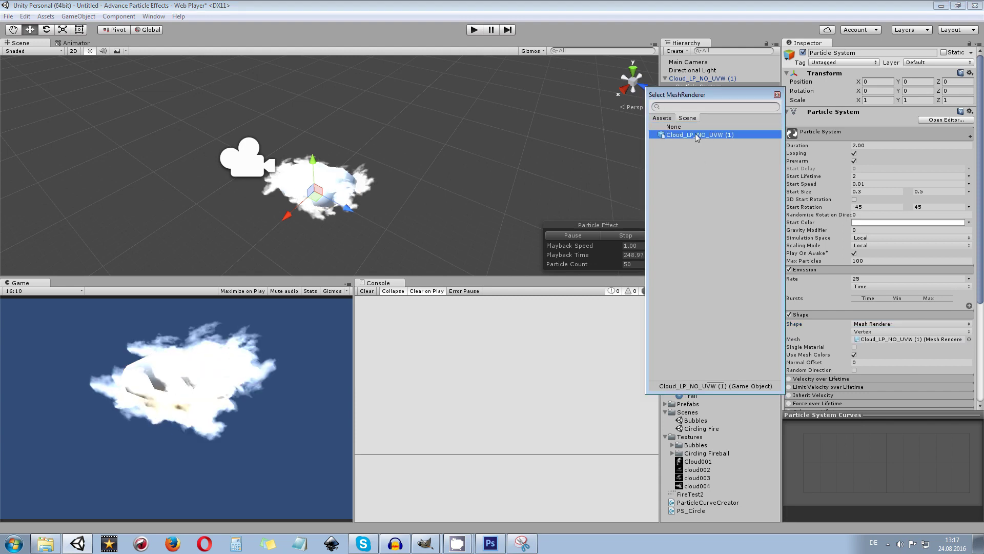
{"action": "double_click", "coordinate": [697, 135]}
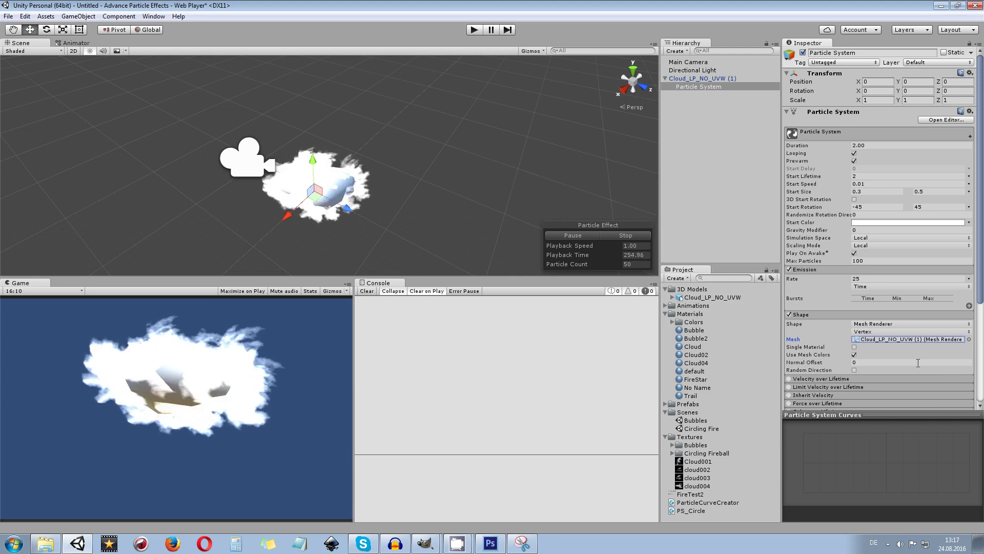
Step: Check the mesh emission placement options, keep Vertex, and turn off Use Mesh Colors in the Shape settings
{"action": "left_click", "coordinate": [874, 332]}
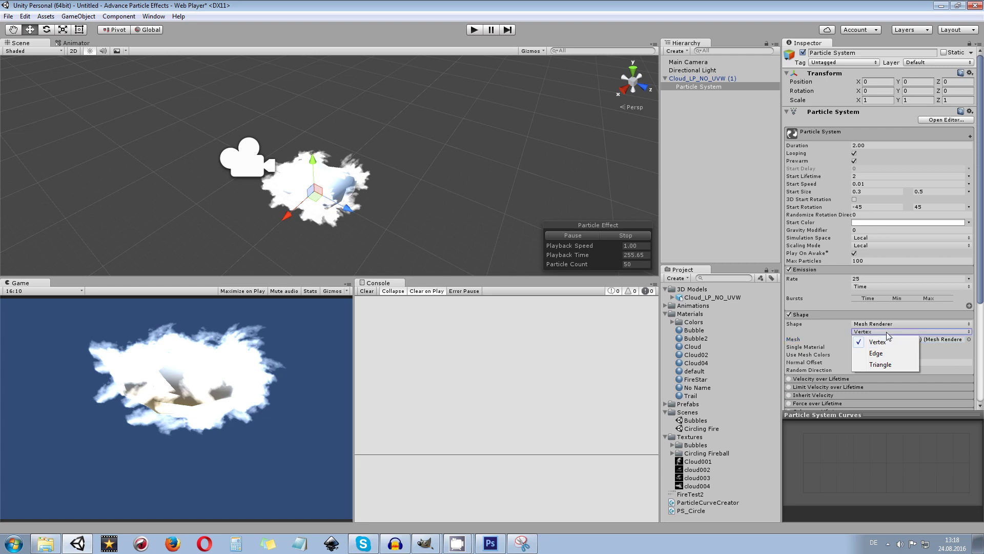
{"action": "left_click", "coordinate": [946, 356]}
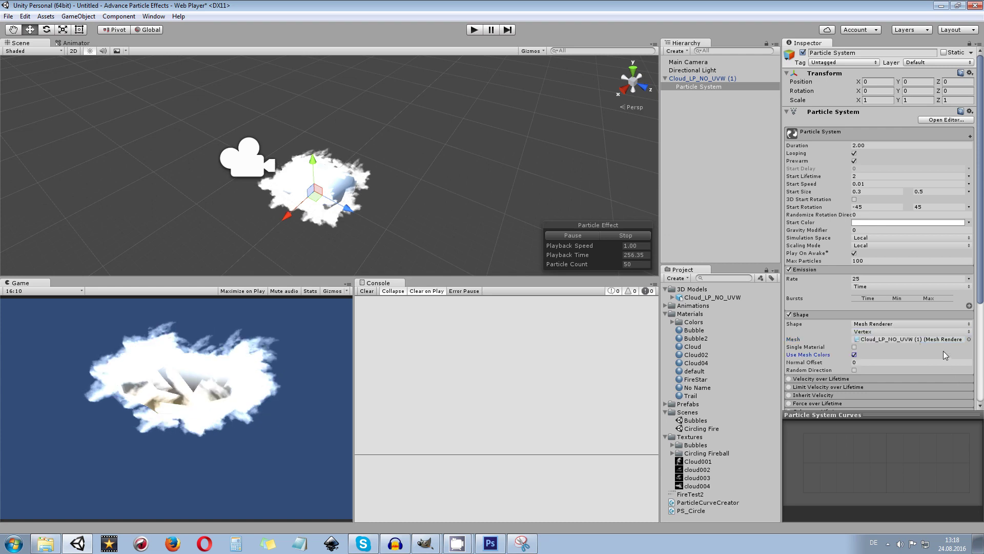
{"action": "left_click", "coordinate": [854, 355]}
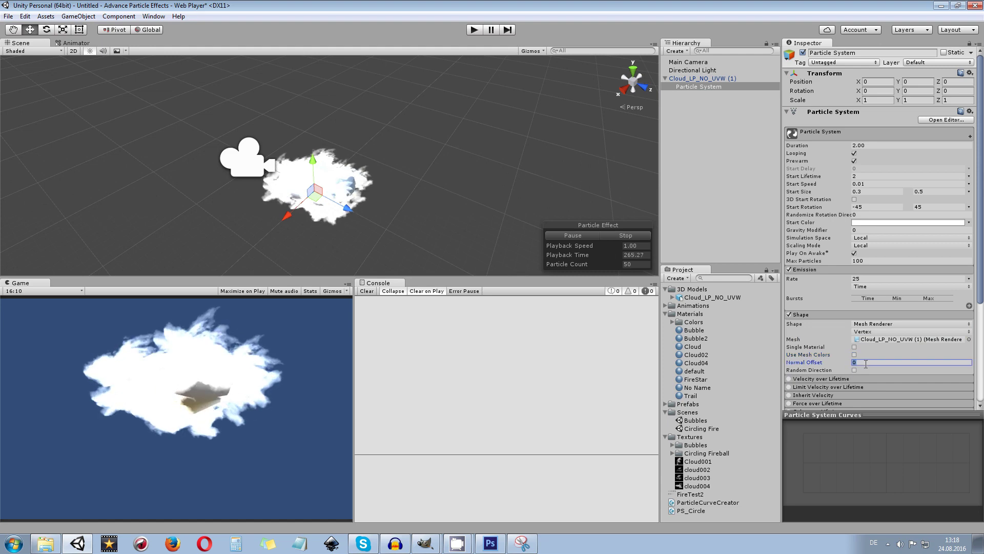
Step: Try a Normal Offset of 1 for the mesh emission shape and inspect the particles around the cloud mesh
{"action": "scroll", "coordinate": [279, 217], "scroll_direction": "up", "scroll_amount": 2}
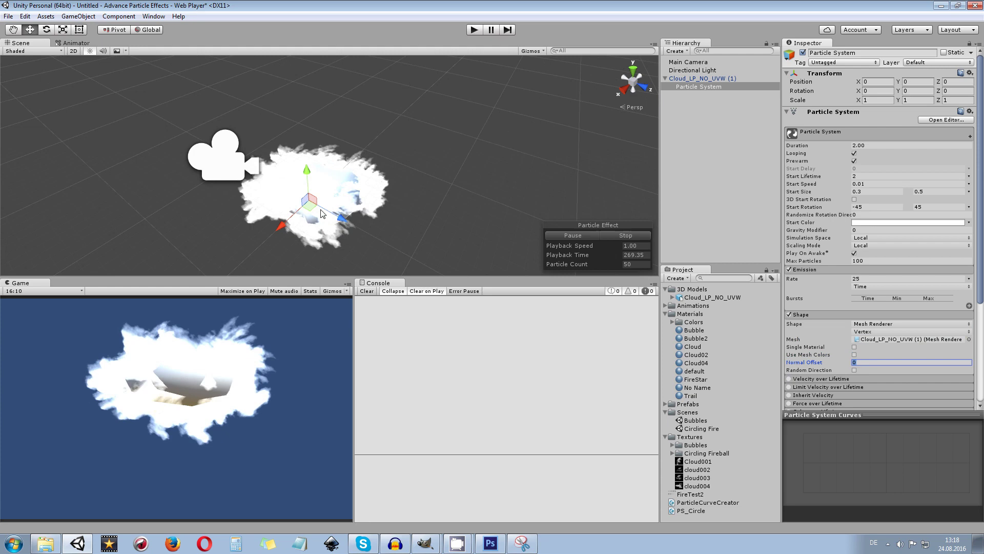
{"action": "scroll", "coordinate": [345, 199], "scroll_direction": "up", "scroll_amount": 1}
{"action": "scroll", "coordinate": [370, 186], "scroll_direction": "up", "scroll_amount": 3}
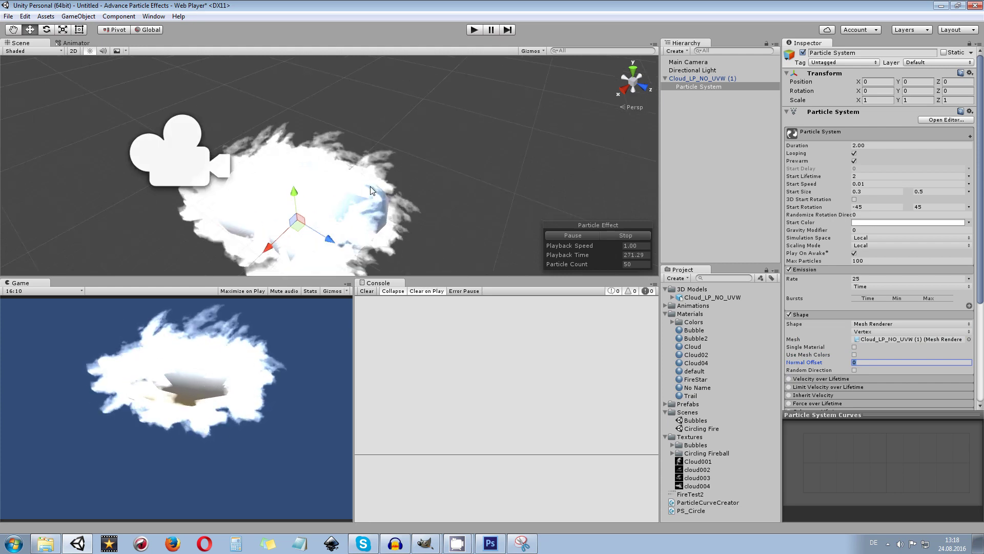
{"action": "scroll", "coordinate": [405, 200], "scroll_direction": "down", "scroll_amount": 3}
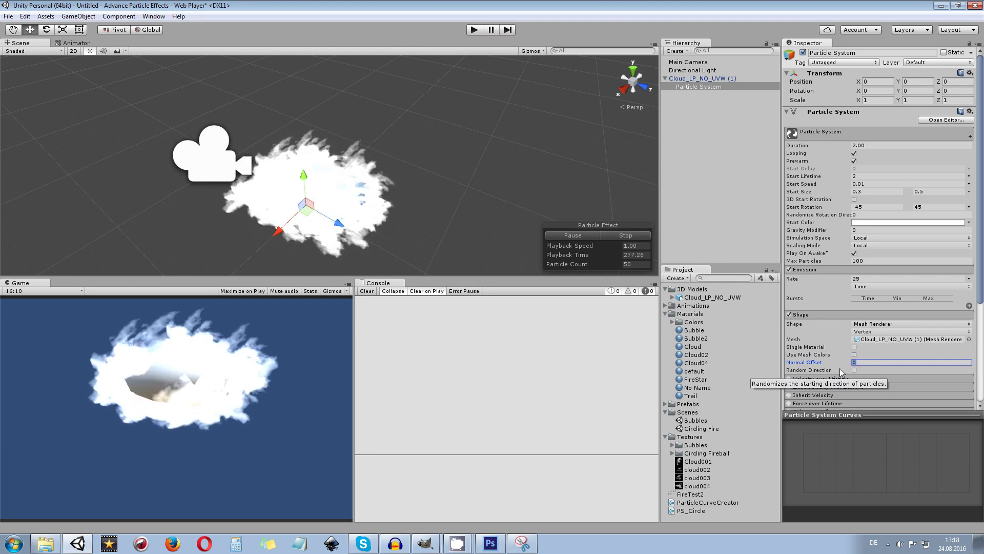
{"action": "type", "text": "1"}
{"action": "scroll", "coordinate": [411, 158], "scroll_direction": "down", "scroll_amount": 2}
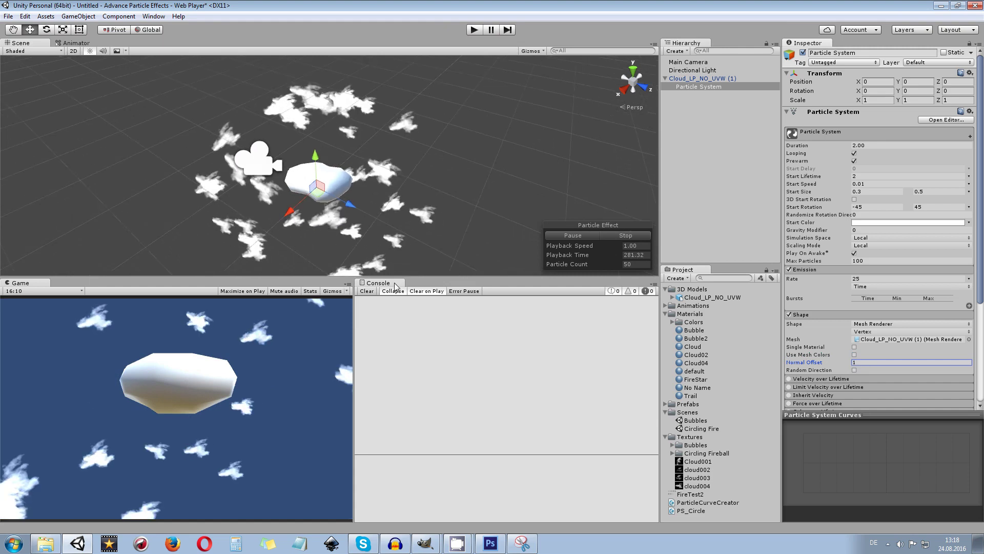
{"action": "left_click_drag", "start_coordinate": [239, 137], "coordinate": [503, 202], "text": "alt"}
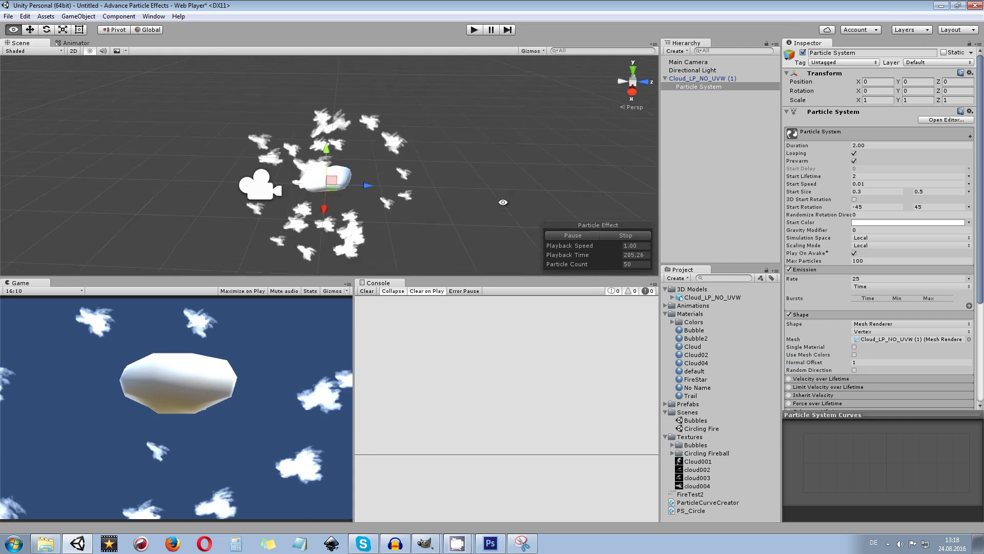
{"action": "left_click_drag", "start_coordinate": [368, 162], "coordinate": [338, 186], "text": "alt"}
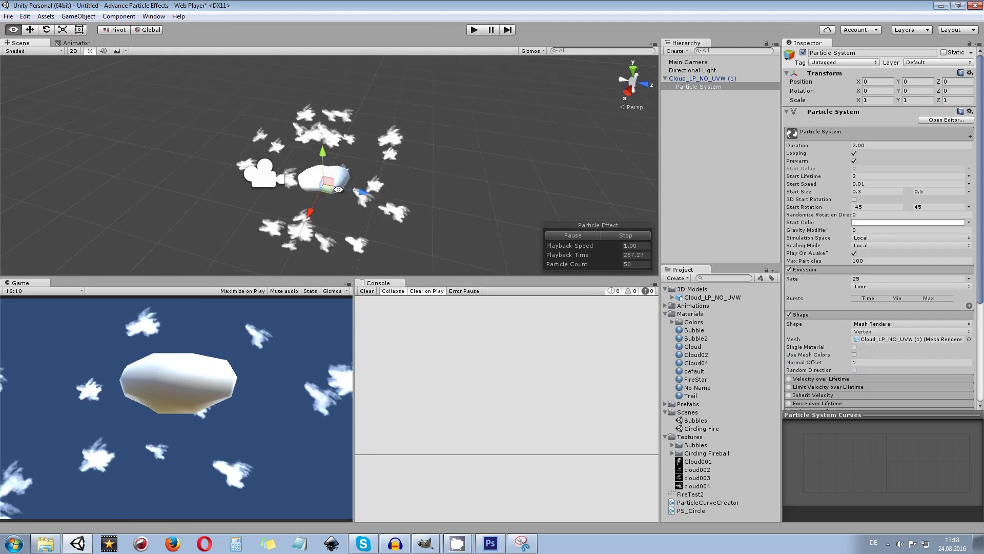
{"action": "scroll", "coordinate": [338, 186], "scroll_direction": "up", "scroll_amount": 7}
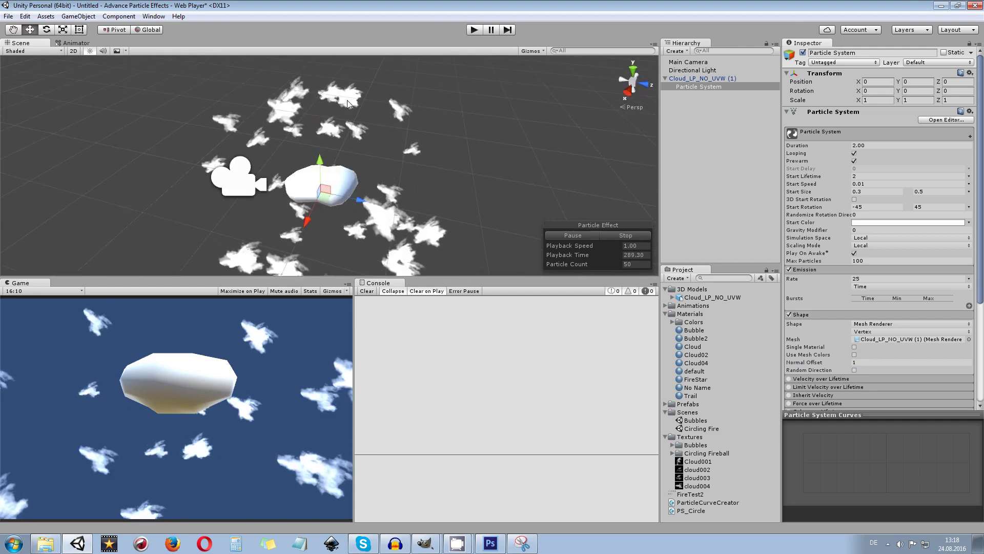
Step: Try a Normal Offset of 0.01 for the emission shape and check the cloud up close
{"action": "left_click", "coordinate": [873, 363]}
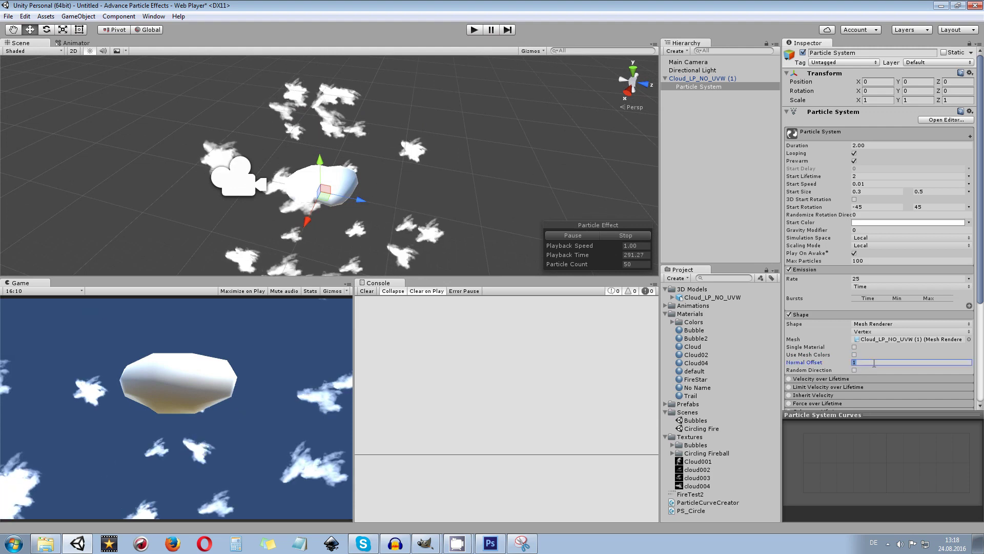
{"action": "type", "text": "0.01"}
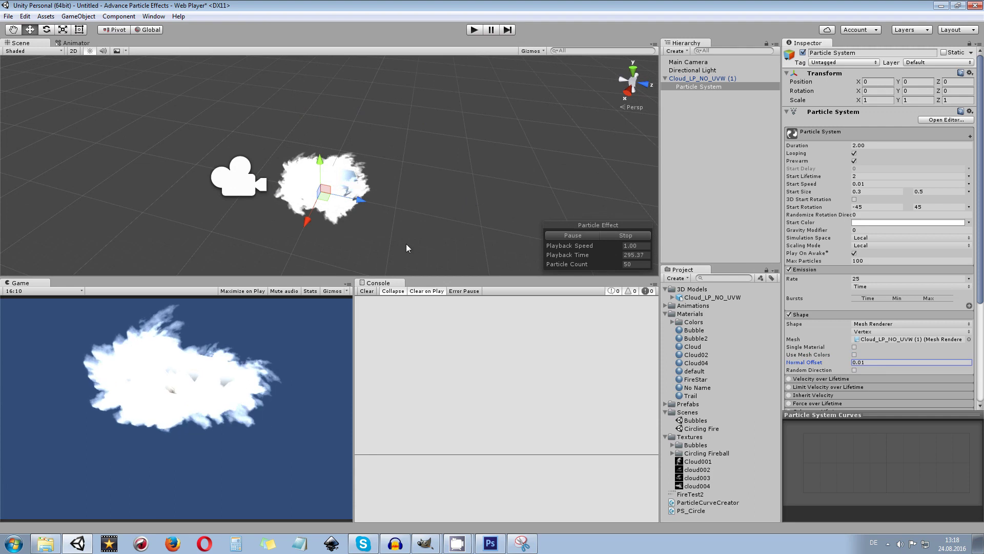
{"action": "scroll", "coordinate": [371, 221], "scroll_direction": "up", "scroll_amount": 5}
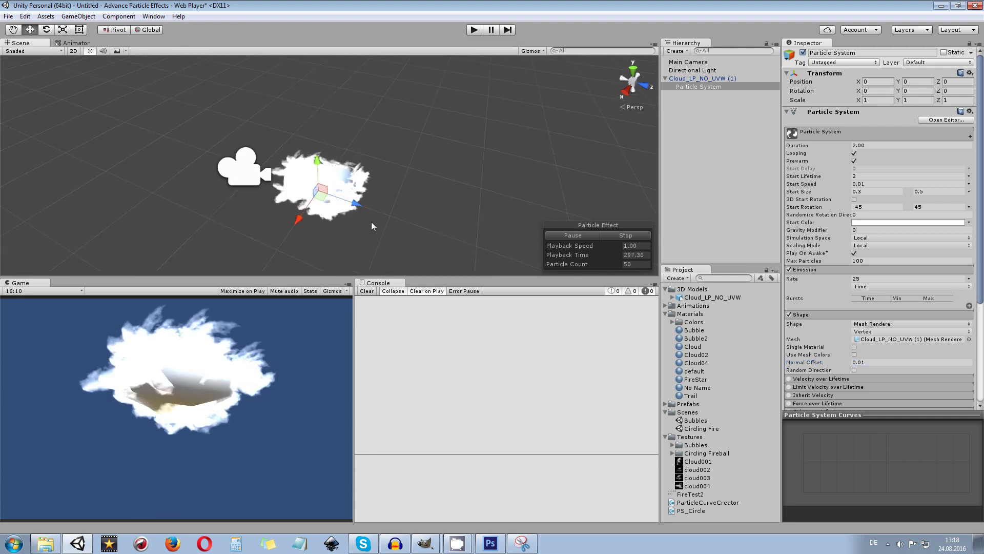
{"action": "scroll", "coordinate": [351, 210], "scroll_direction": "down", "scroll_amount": 1}
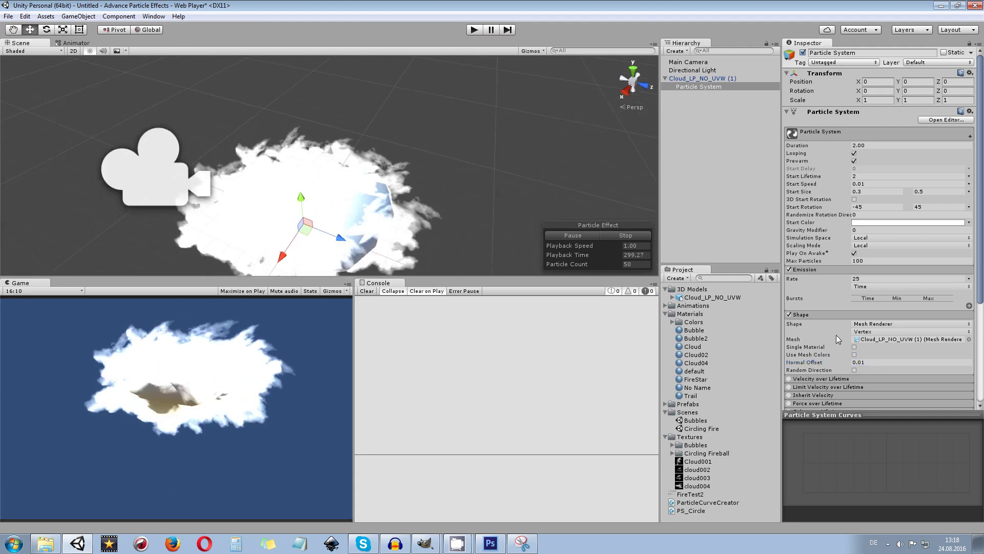
Step: Return the emission shape's Normal Offset to 0
{"action": "left_click", "coordinate": [869, 364]}
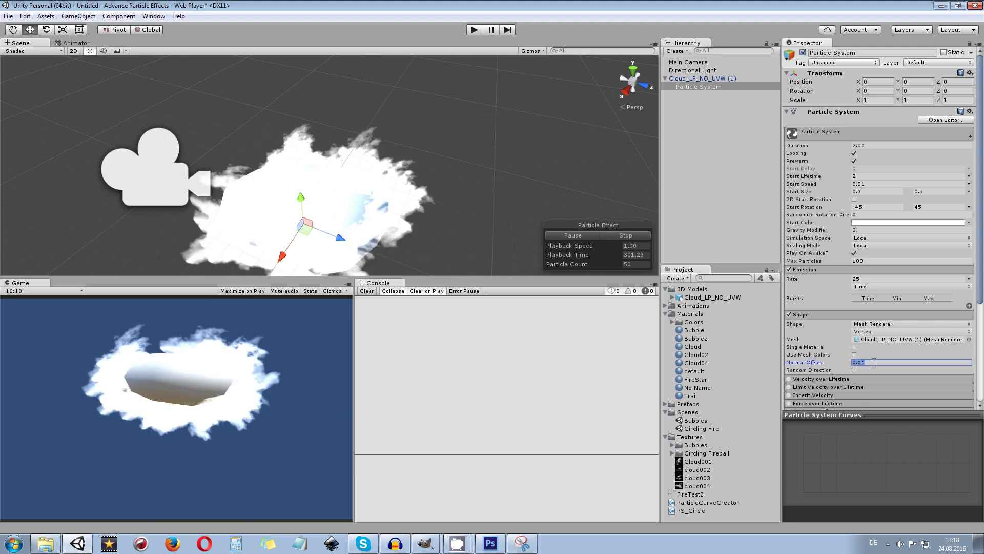
{"action": "type", "text": "0"}
{"action": "scroll", "coordinate": [395, 137], "scroll_direction": "down", "scroll_amount": 2}
{"action": "scroll", "coordinate": [402, 136], "scroll_direction": "up", "scroll_amount": 2}
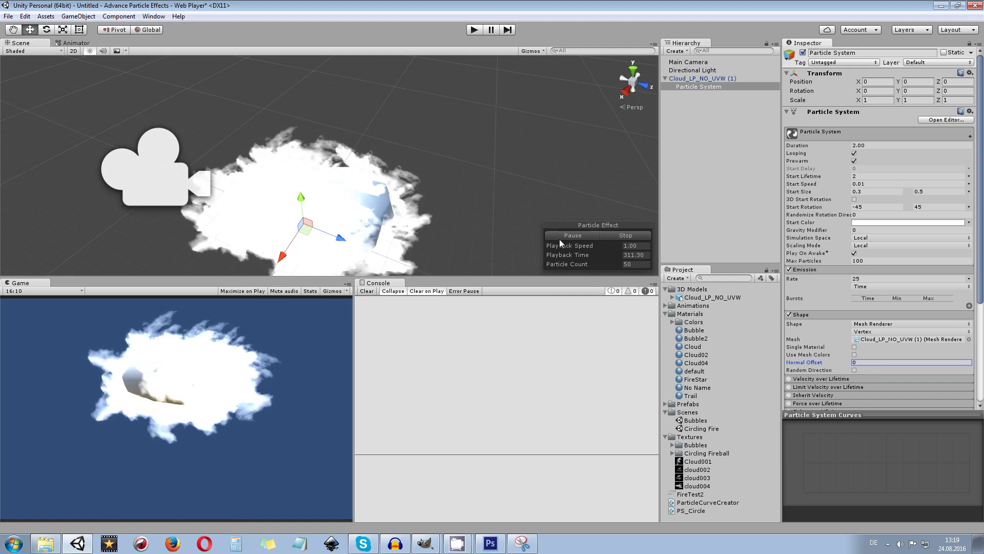
Step: Enable Color over Lifetime and add two opaque alpha keys to its gradient, at about one third and 70.3 %
{"action": "scroll", "coordinate": [856, 287], "scroll_direction": "down", "scroll_amount": 4}
{"action": "scroll", "coordinate": [856, 285], "scroll_direction": "down", "scroll_amount": 3}
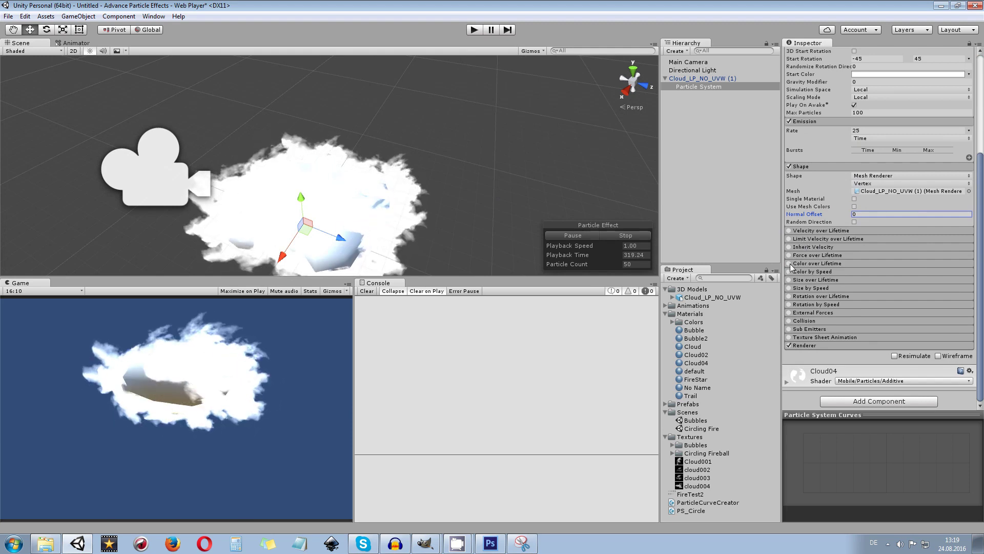
{"action": "left_click", "coordinate": [810, 267]}
{"action": "left_click", "coordinate": [810, 265]}
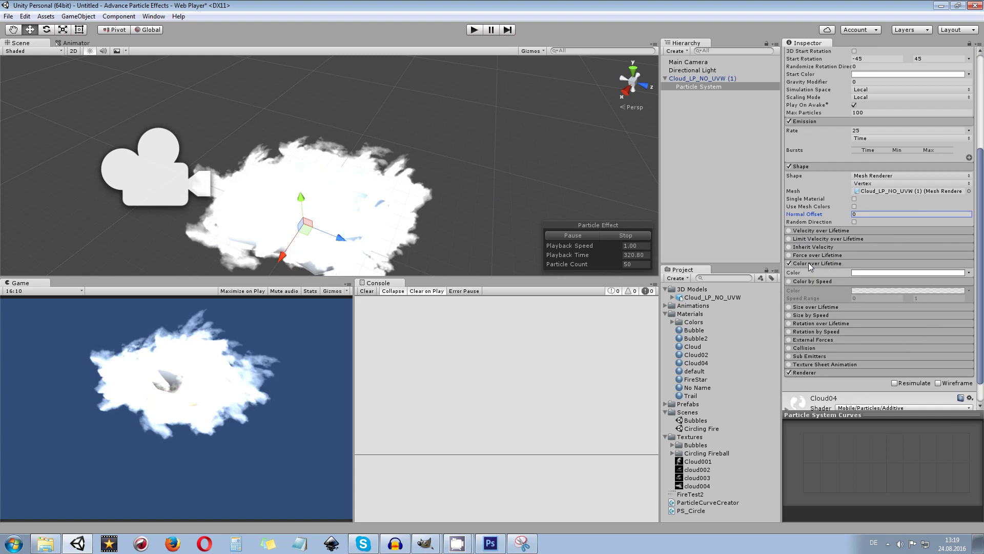
{"action": "left_click", "coordinate": [864, 272]}
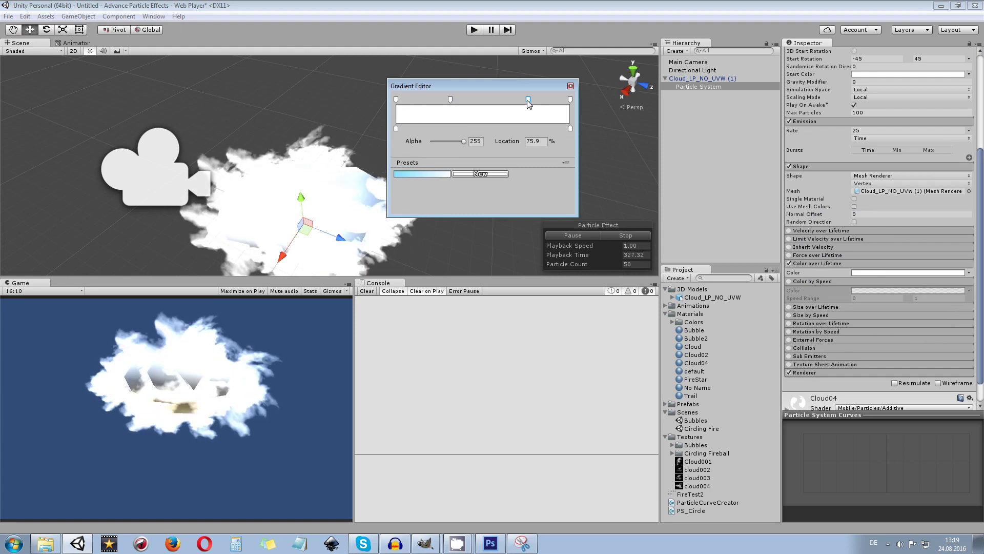
{"action": "left_click_drag", "start_coordinate": [450, 99], "coordinate": [453, 99]}
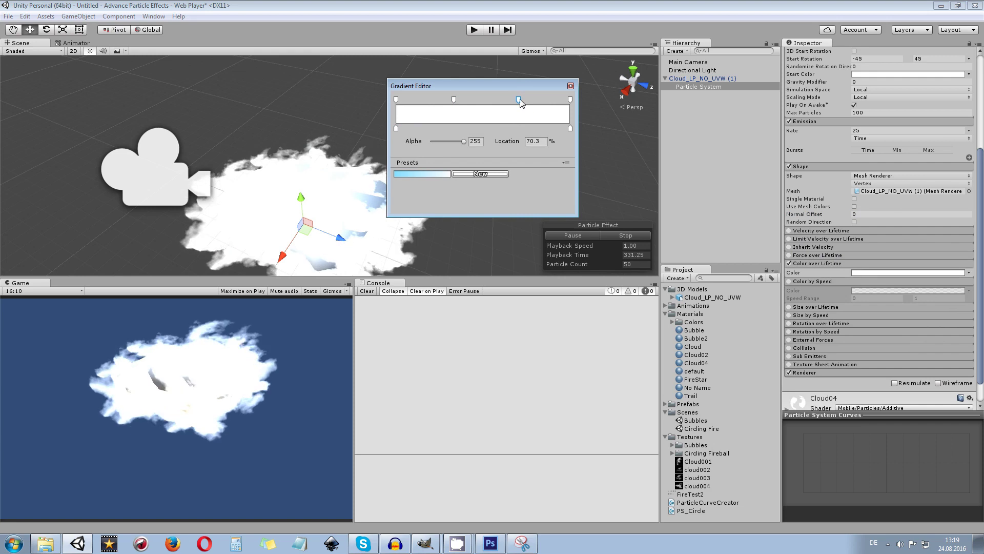
Step: Set the alpha of the gradient's first and last keys to 0 so the particles fade in and out, and close the gradient
{"action": "left_click", "coordinate": [396, 100]}
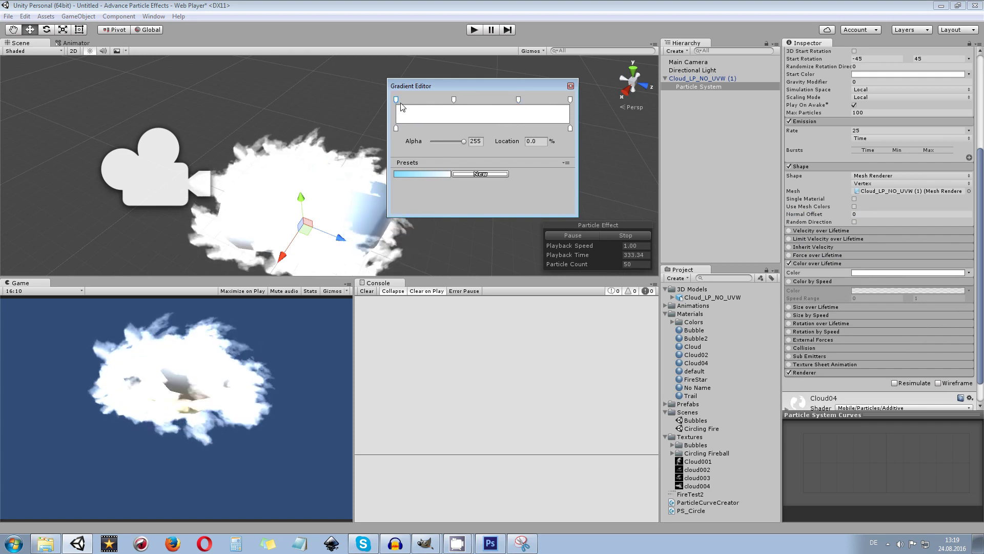
{"action": "left_click_drag", "start_coordinate": [448, 146], "coordinate": [428, 144]}
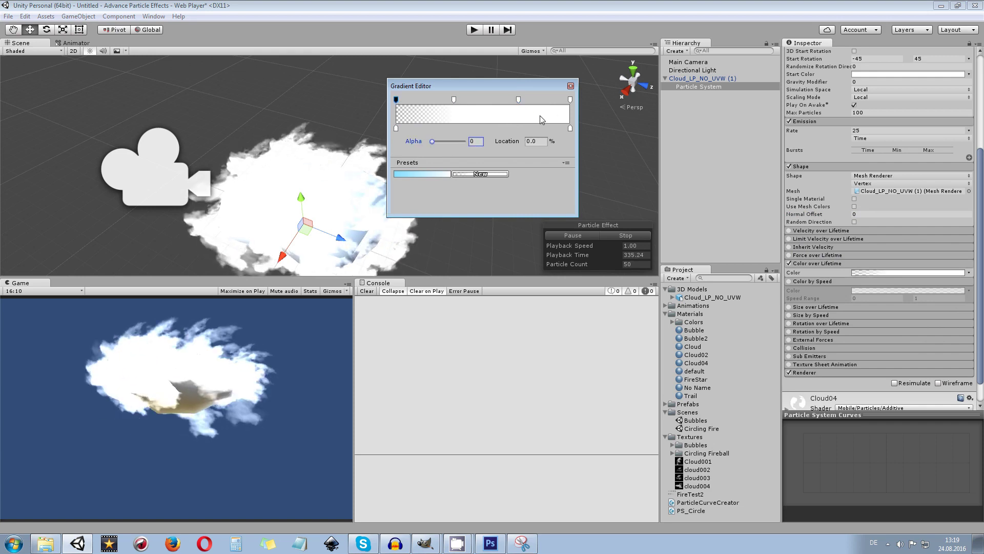
{"action": "left_click", "coordinate": [570, 99]}
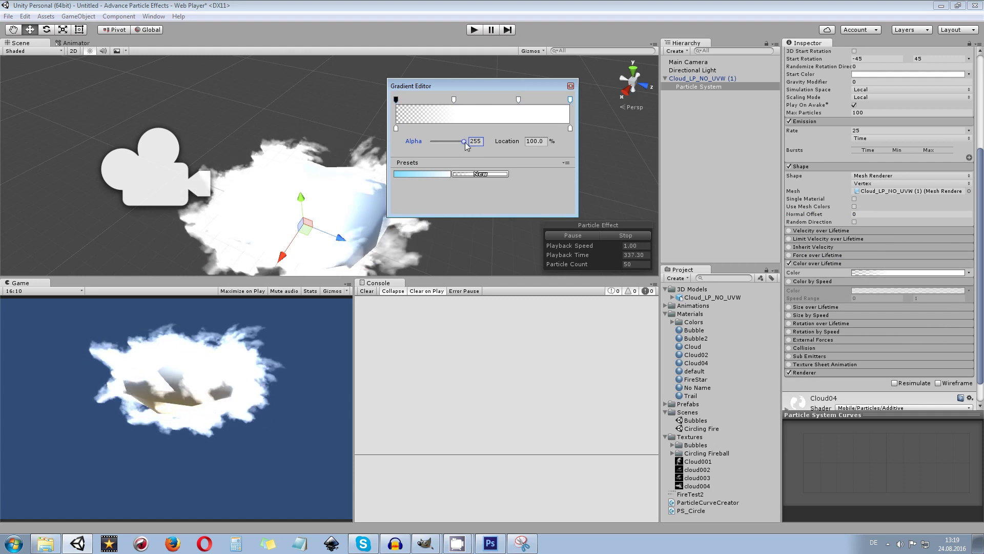
{"action": "left_click_drag", "start_coordinate": [464, 142], "coordinate": [454, 142]}
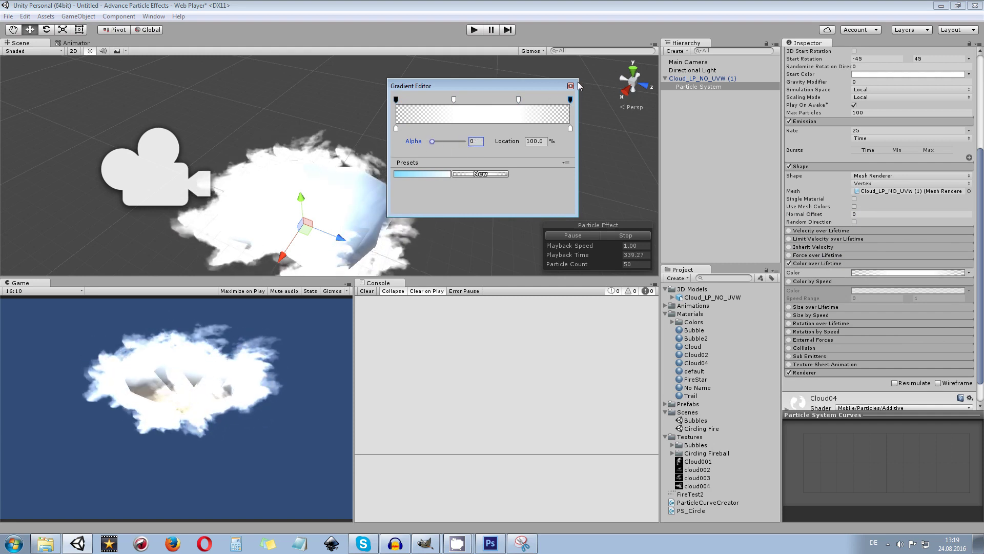
{"action": "left_click", "coordinate": [569, 86]}
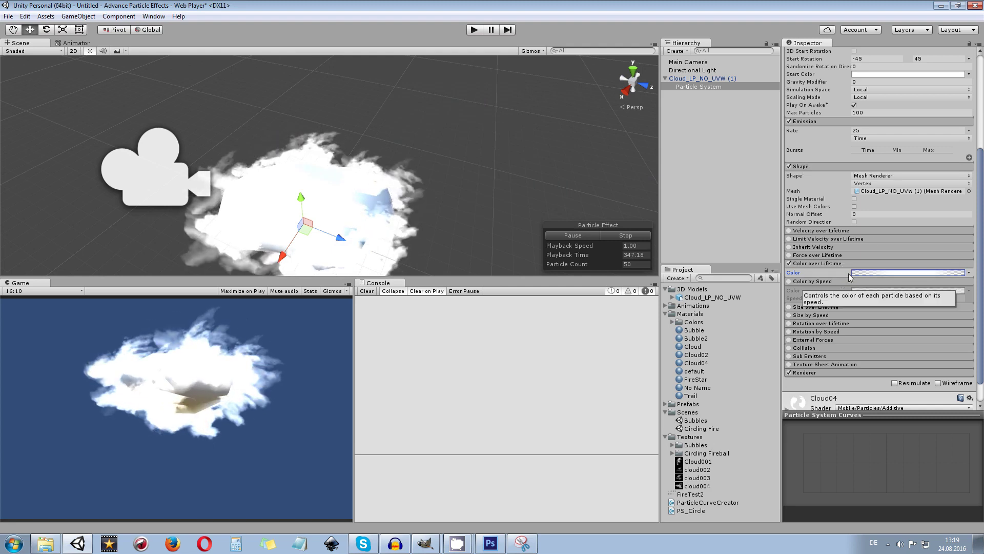
Step: Turn off Cast Shadows and Receive Shadows in the particle system's Renderer module
{"action": "scroll", "coordinate": [857, 210], "scroll_direction": "down", "scroll_amount": 2}
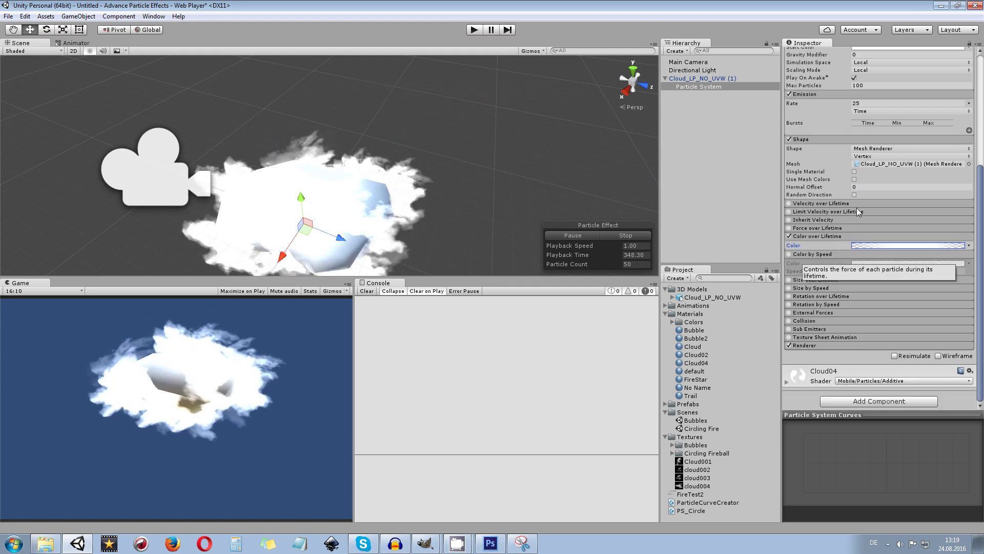
{"action": "left_click", "coordinate": [824, 346]}
{"action": "scroll", "coordinate": [825, 346], "scroll_direction": "down", "scroll_amount": 3}
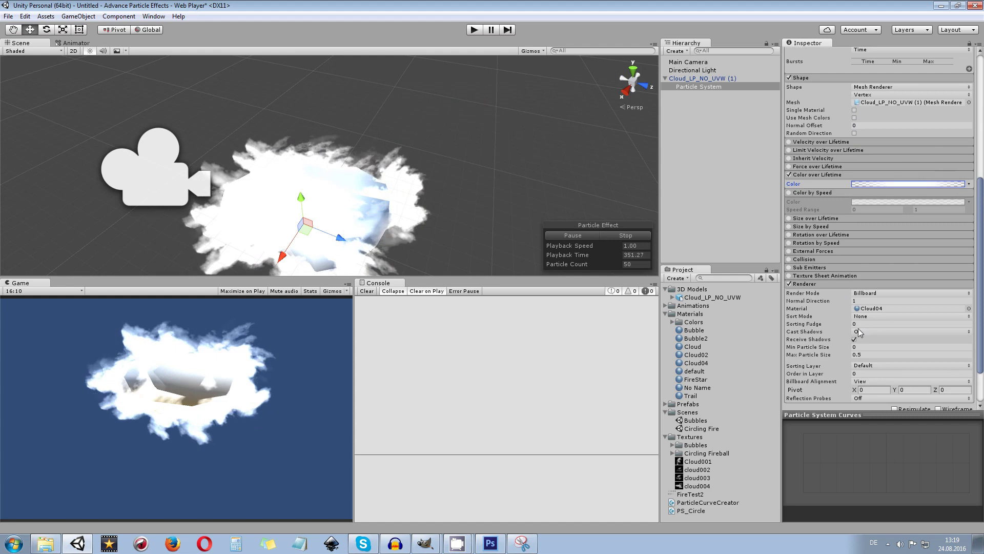
{"action": "left_click", "coordinate": [866, 332]}
{"action": "left_click", "coordinate": [870, 341]}
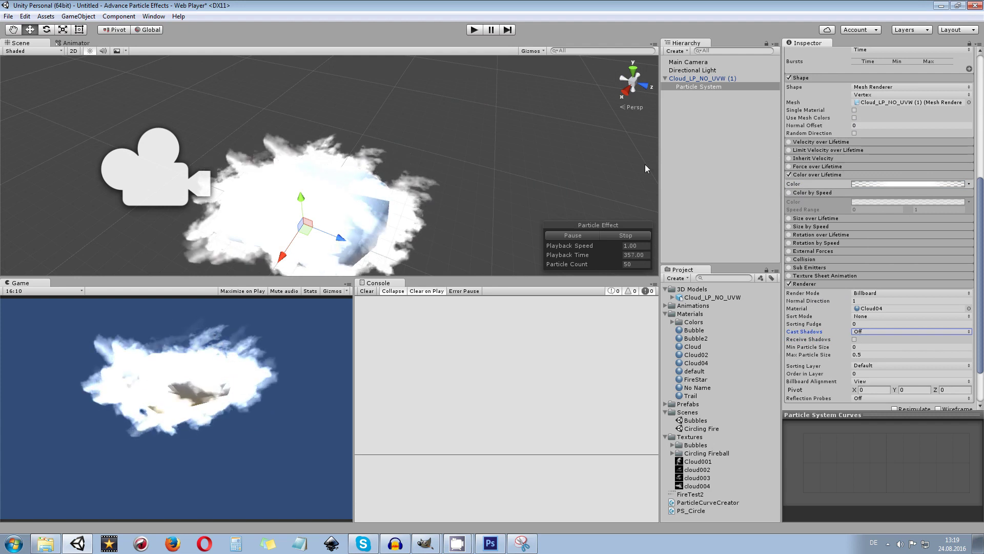
Step: Turn off Cast Shadows and Receive Shadows on the Mesh Renderer of the Cloud_LP_NO_UVW (1) object
{"action": "left_click", "coordinate": [732, 79]}
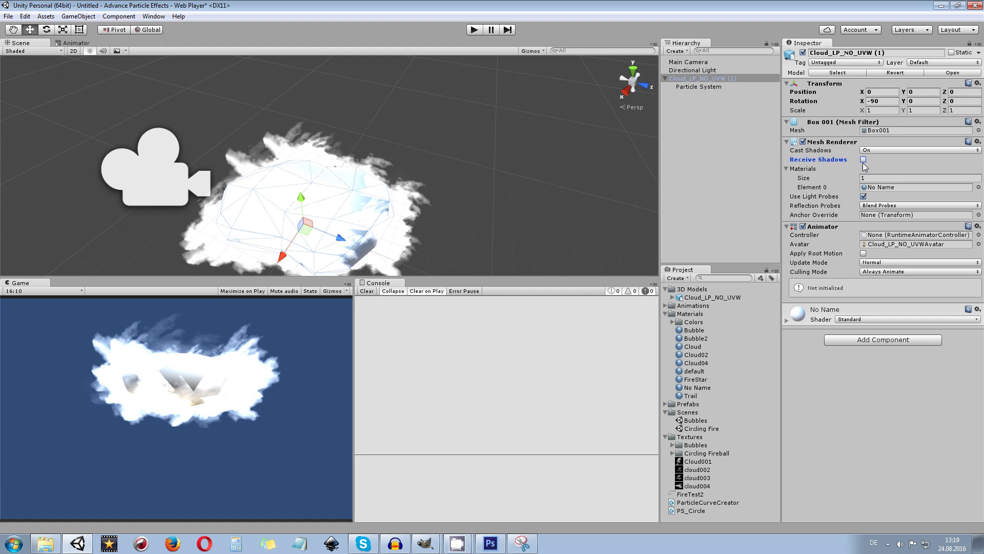
{"action": "left_click", "coordinate": [871, 152]}
{"action": "left_click", "coordinate": [884, 162]}
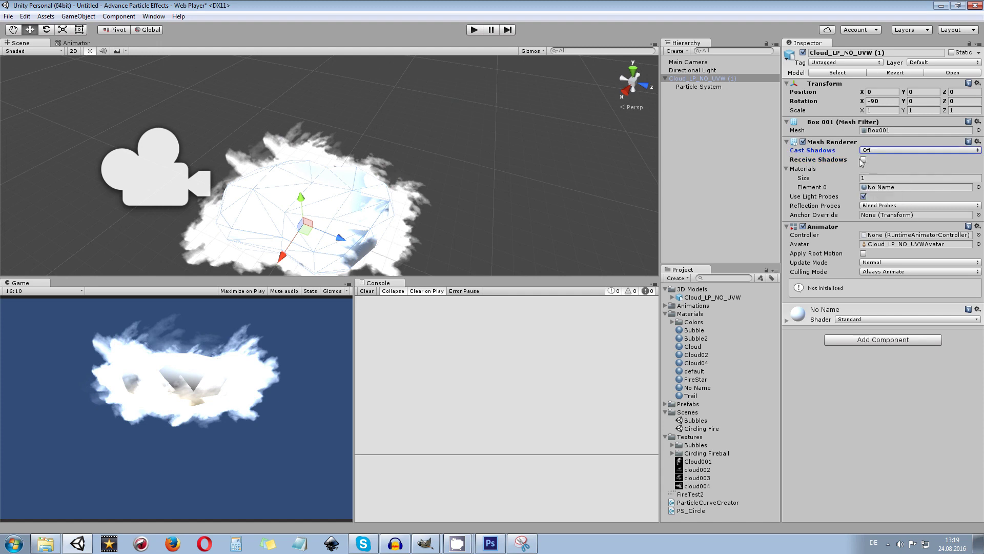
{"action": "left_click", "coordinate": [450, 191]}
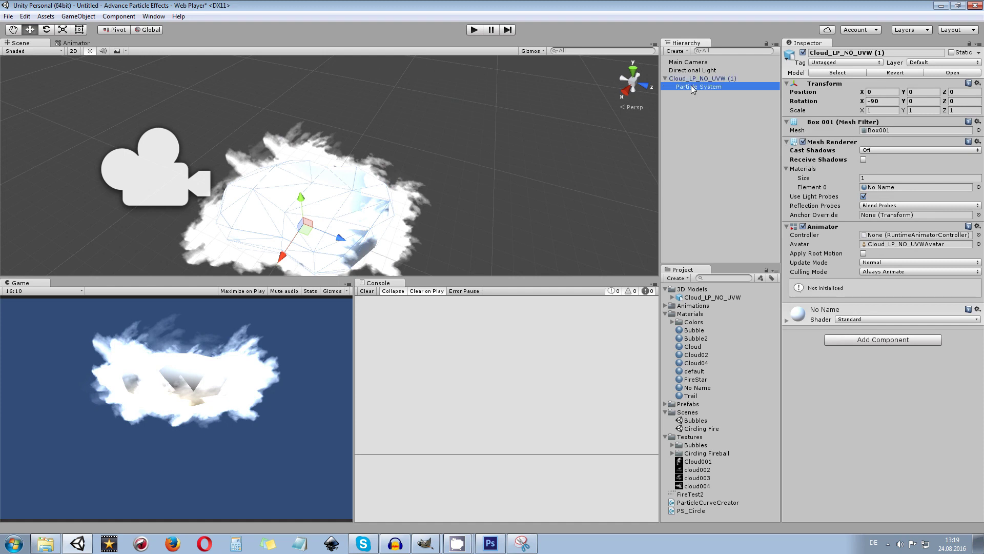
Step: Set the particle system's random Start Rotation range to 0 to 360
{"action": "middle_click_drag", "start_coordinate": [387, 155], "coordinate": [456, 118]}
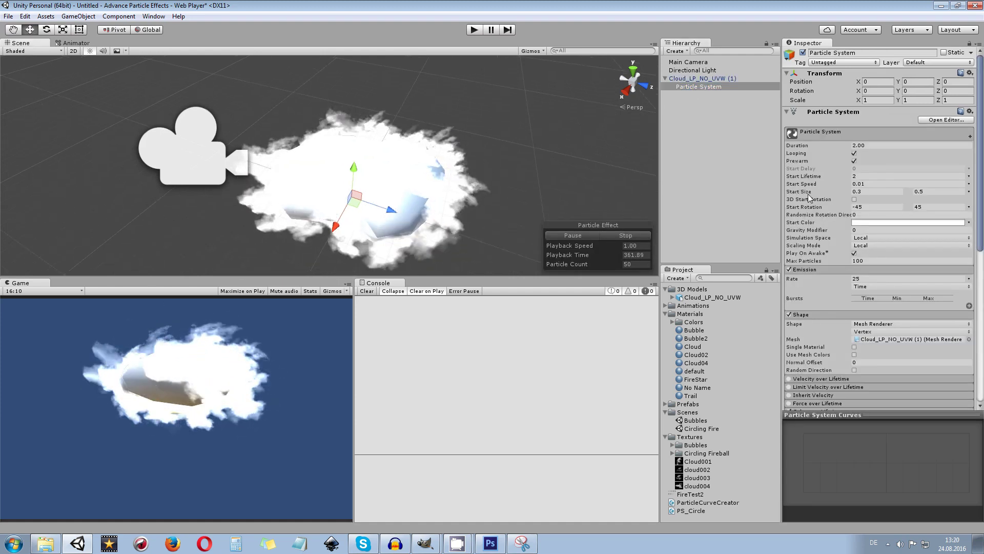
{"action": "left_click", "coordinate": [881, 207]}
{"action": "type", "text": "0"}
{"action": "left_click", "coordinate": [930, 207]}
{"action": "type", "text": "360"}
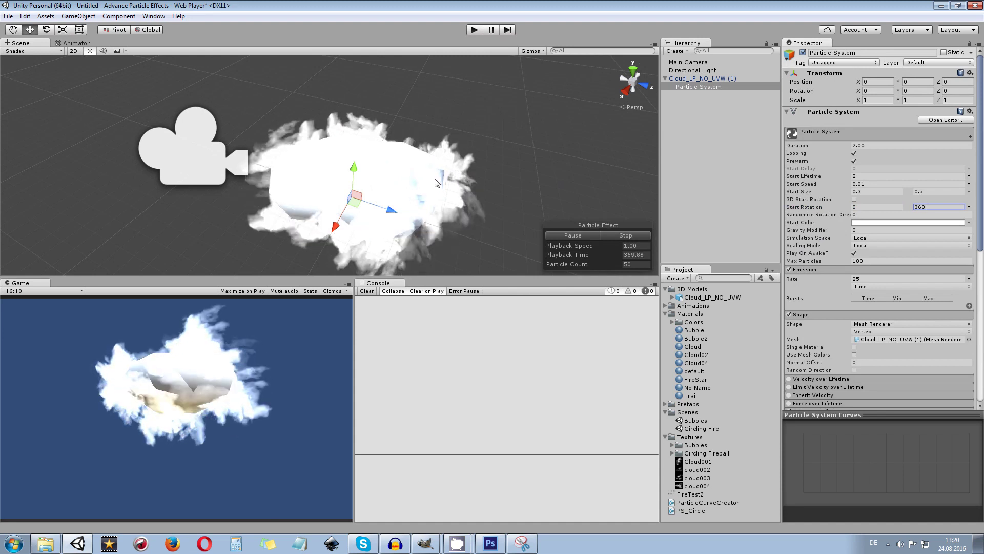
Step: Set the particle system's maximum Start Size to 0.4 and check the cloud in the scene
{"action": "left_click", "coordinate": [931, 193]}
{"action": "type", "text": "0.4"}
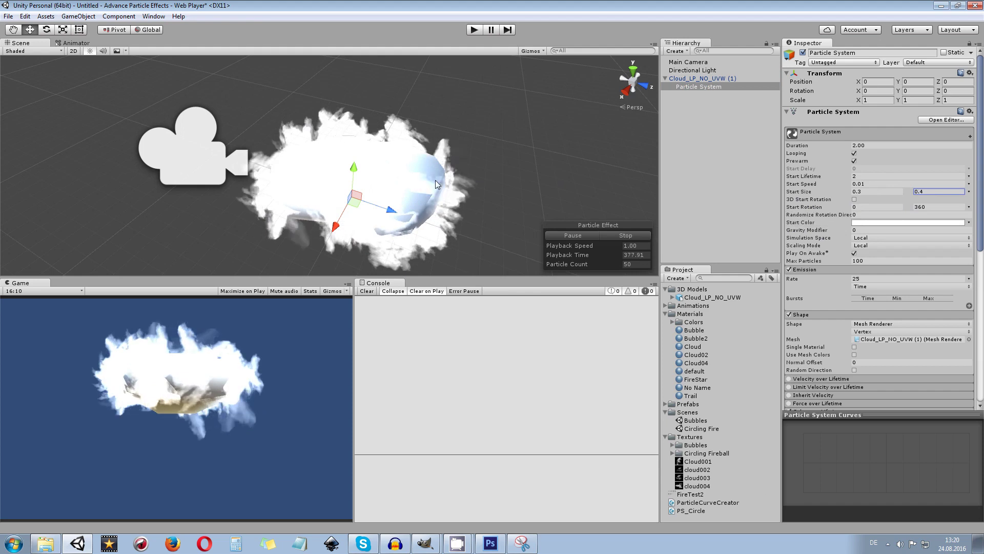
{"action": "scroll", "coordinate": [437, 185], "scroll_direction": "up", "scroll_amount": 3}
{"action": "scroll", "coordinate": [481, 174], "scroll_direction": "down", "scroll_amount": 4}
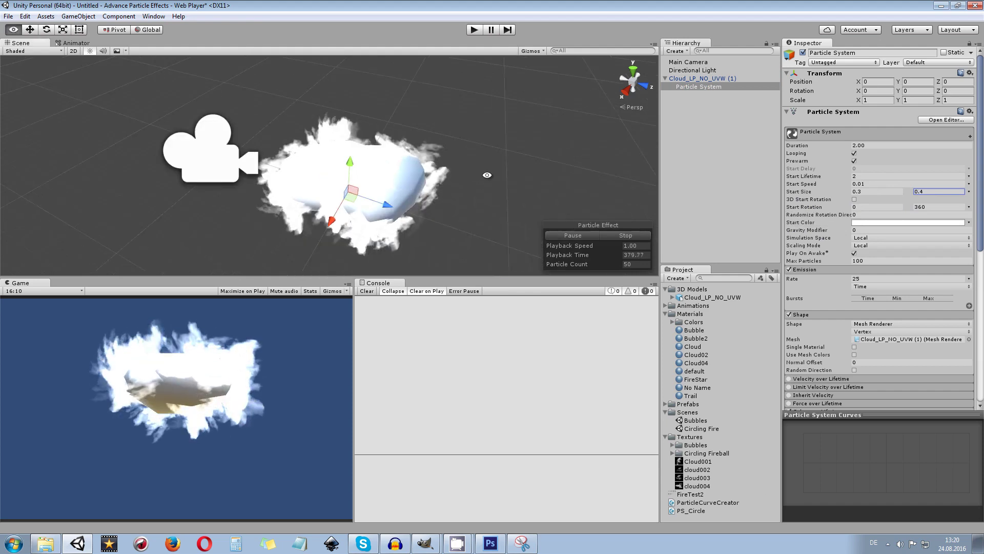
Step: Enable Rotation over Lifetime on the particle system and set its Angular Velocity to 3
{"action": "scroll", "coordinate": [817, 301], "scroll_direction": "down", "scroll_amount": 6}
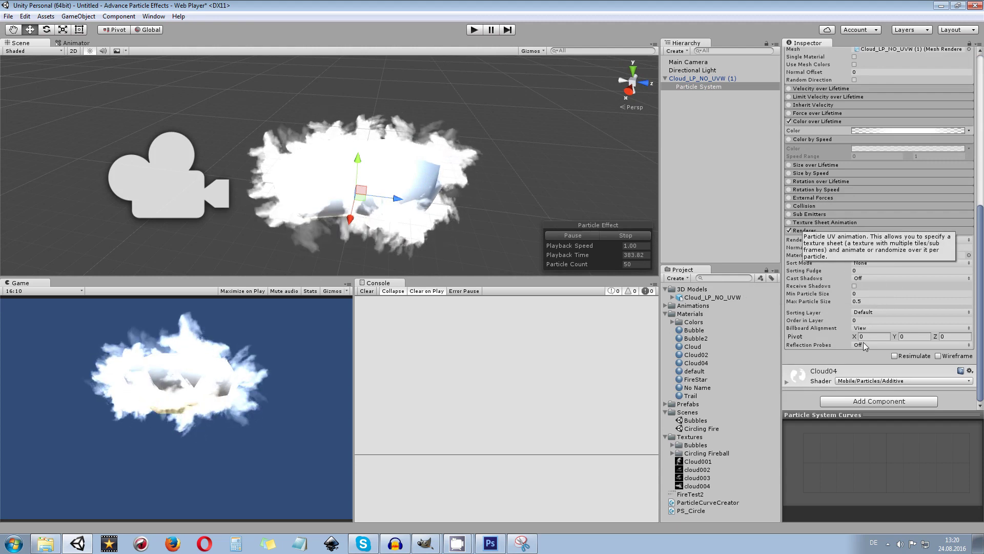
{"action": "left_click_drag", "start_coordinate": [432, 159], "coordinate": [492, 195], "text": "alt"}
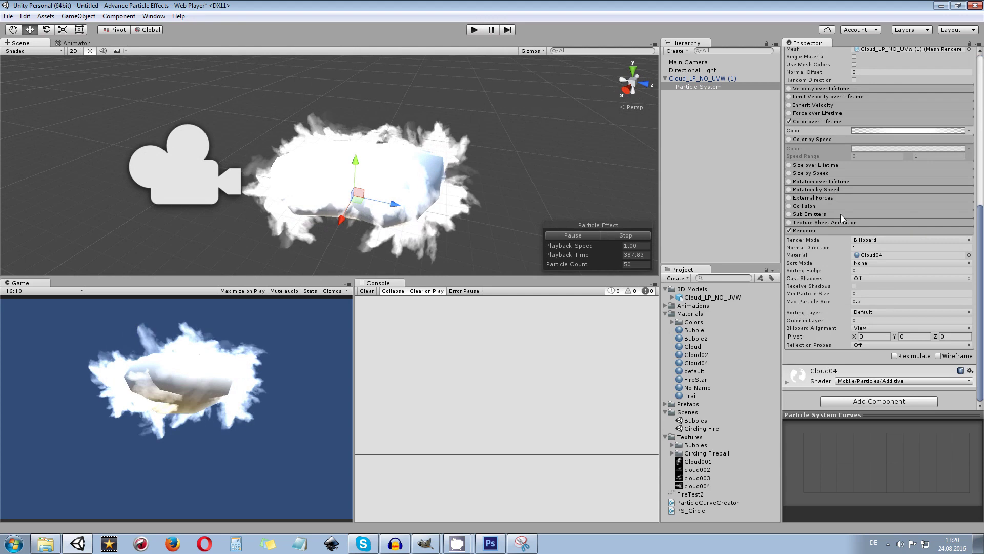
{"action": "scroll", "coordinate": [631, 144], "scroll_direction": "up", "scroll_amount": 3}
{"action": "scroll", "coordinate": [647, 163], "scroll_direction": "down", "scroll_amount": 4}
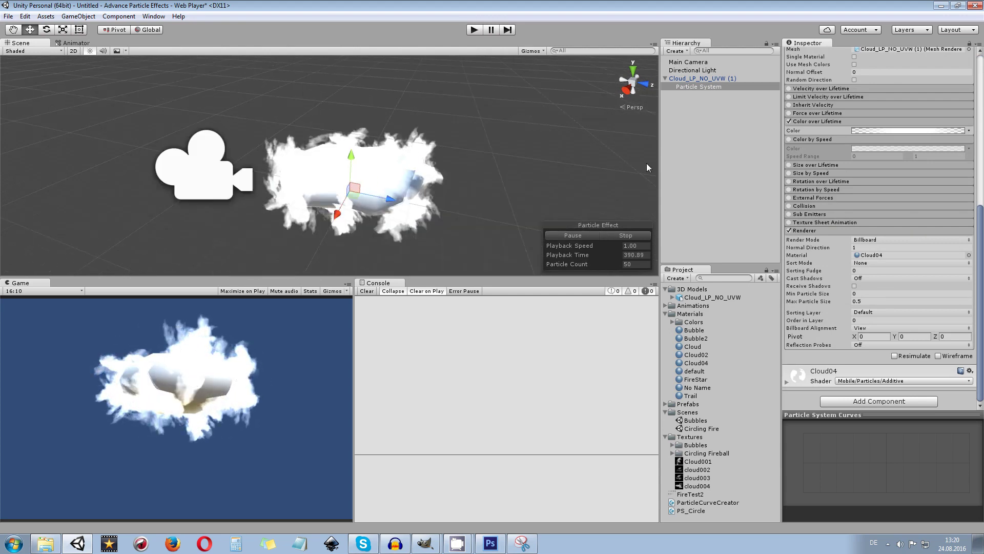
{"action": "left_click", "coordinate": [821, 180]}
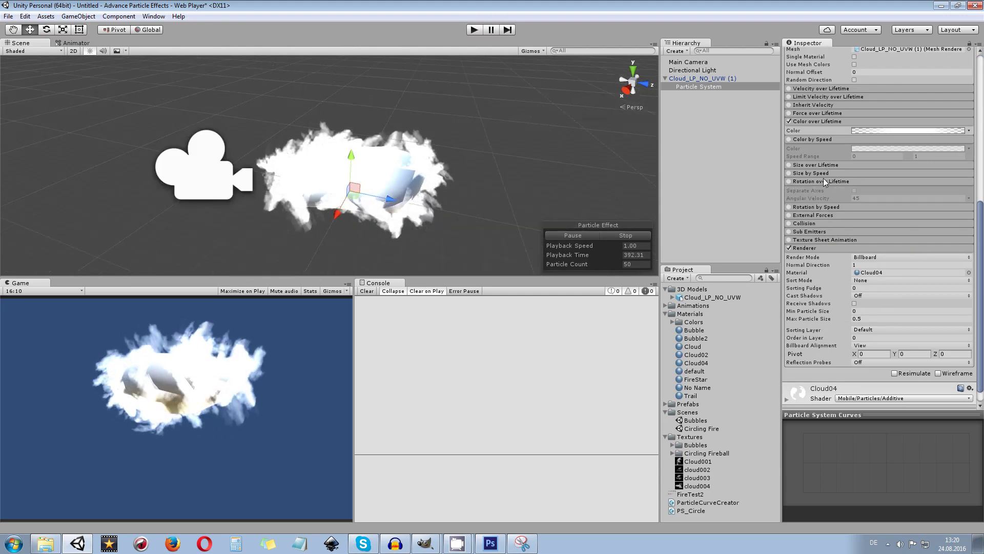
{"action": "left_click", "coordinate": [790, 181]}
{"action": "left_click", "coordinate": [866, 198]}
{"action": "type", "text": "3"}
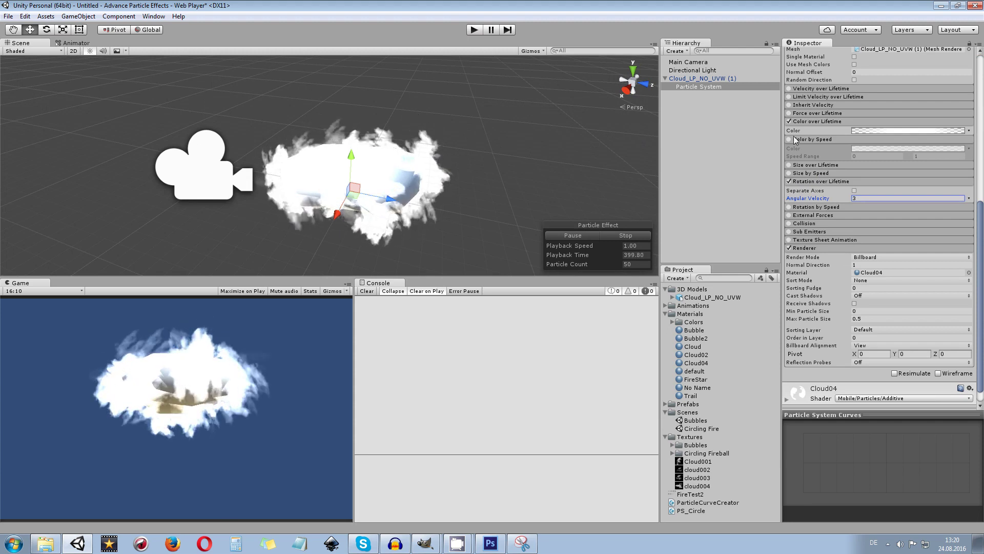
Step: Set the particle system's Start Lifetime to 3 and its Start Speed to 0.03
{"action": "scroll", "coordinate": [887, 143], "scroll_direction": "up", "scroll_amount": 10}
{"action": "left_click", "coordinate": [889, 176]}
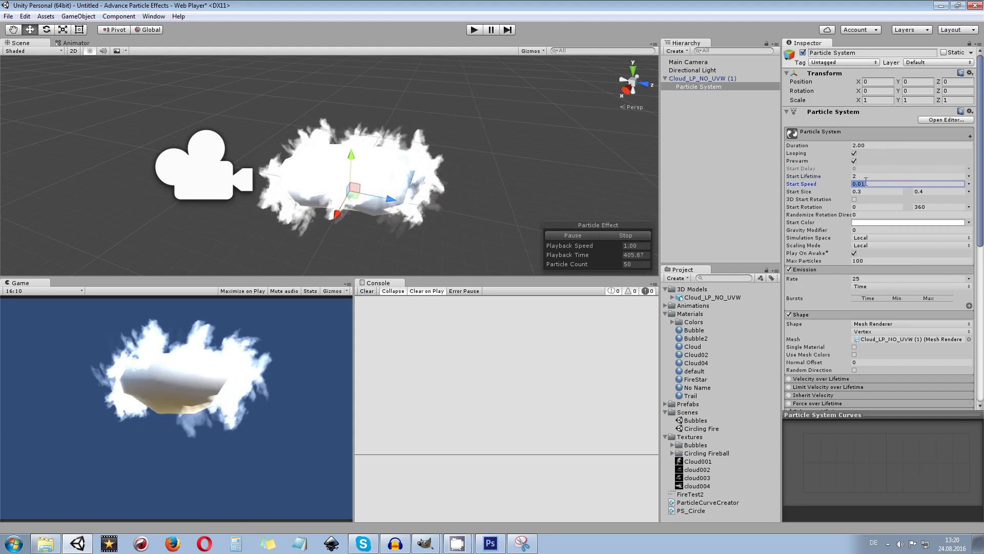
{"action": "type", "text": "3"}
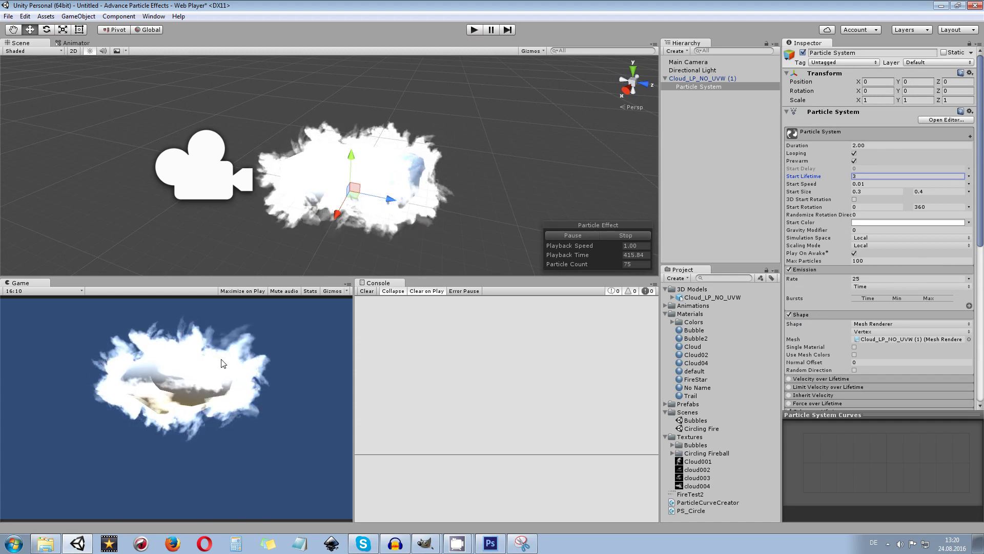
{"action": "left_click", "coordinate": [877, 184]}
{"action": "key", "text": "BackSpace"}
{"action": "type", "text": "3"}
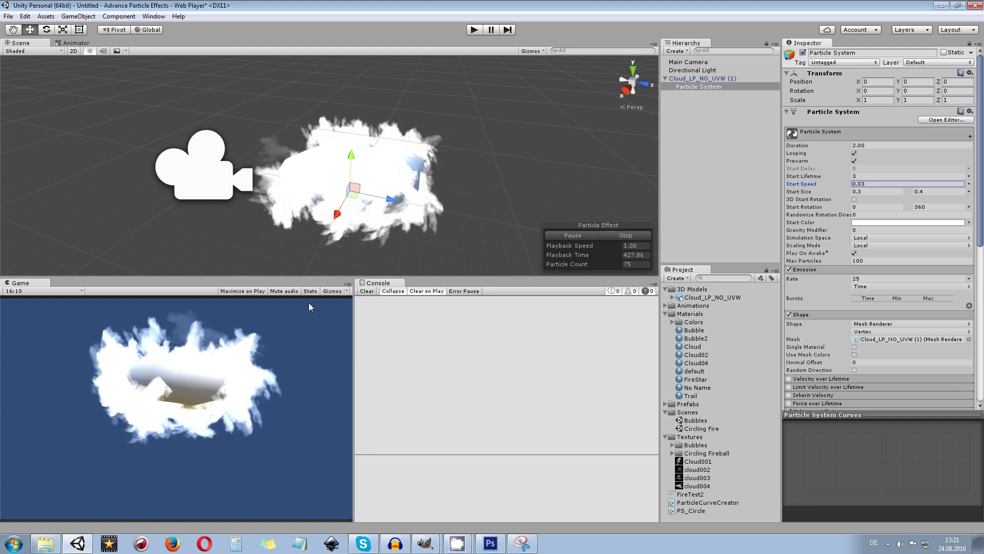
Step: Try a cyan Start Color on the cloud particles, from pale ACF8FF to saturated 12E6F9
{"action": "left_click", "coordinate": [869, 223]}
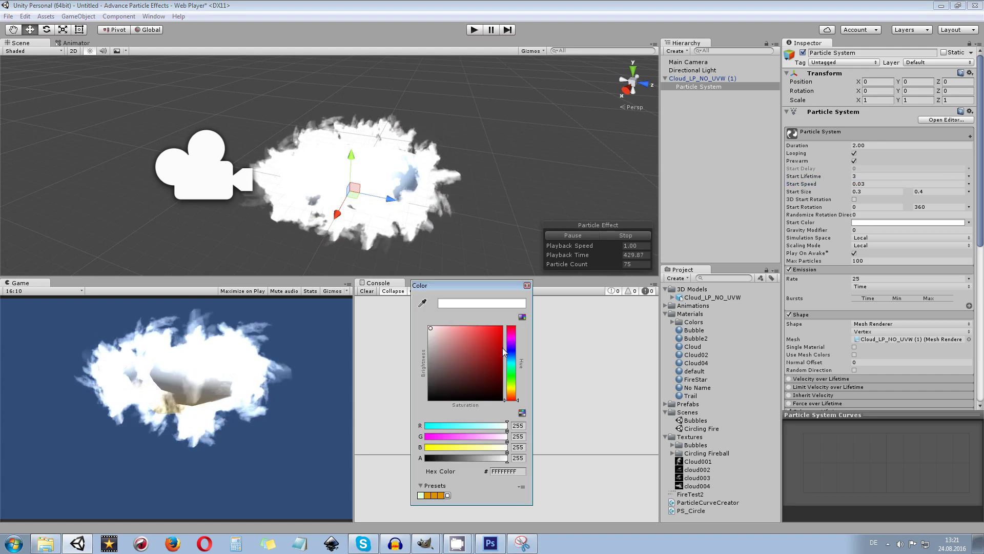
{"action": "left_click", "coordinate": [512, 362]}
{"action": "left_click", "coordinate": [453, 324]}
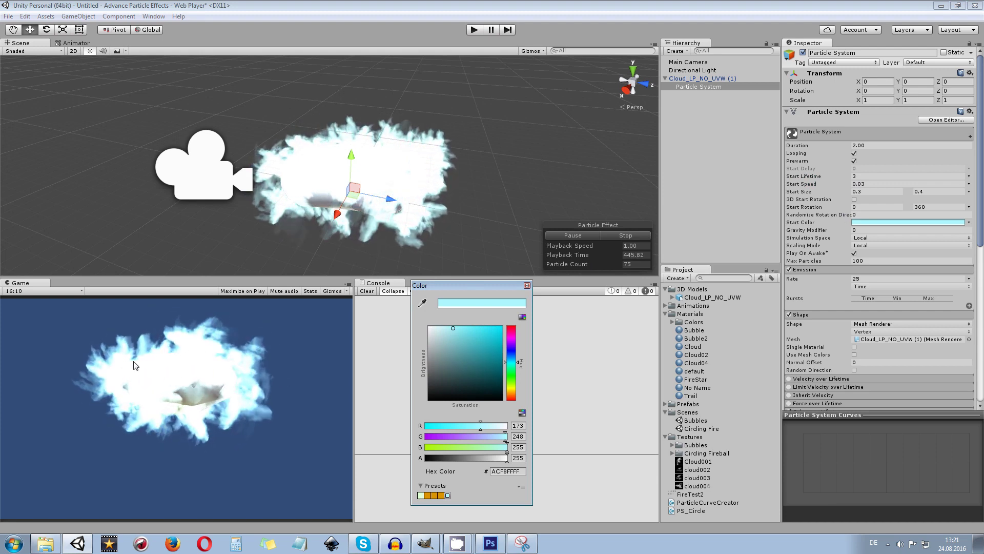
{"action": "left_click_drag", "start_coordinate": [456, 325], "coordinate": [494, 329]}
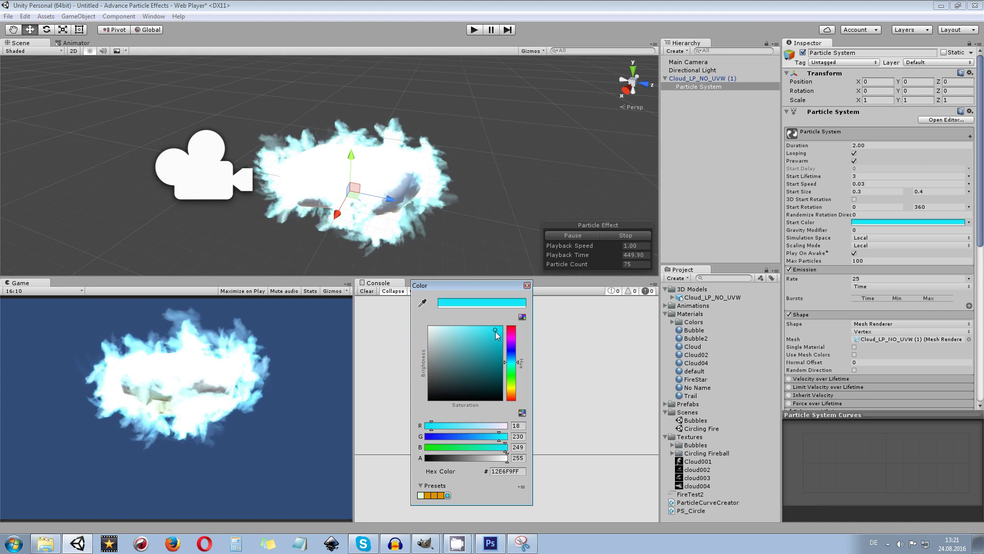
Step: Try red Start Color shades on the cloud particles, going from FF0000 through FF5454 to FF2727
{"action": "left_click_drag", "start_coordinate": [511, 361], "coordinate": [500, 328]}
{"action": "left_click", "coordinate": [500, 328]}
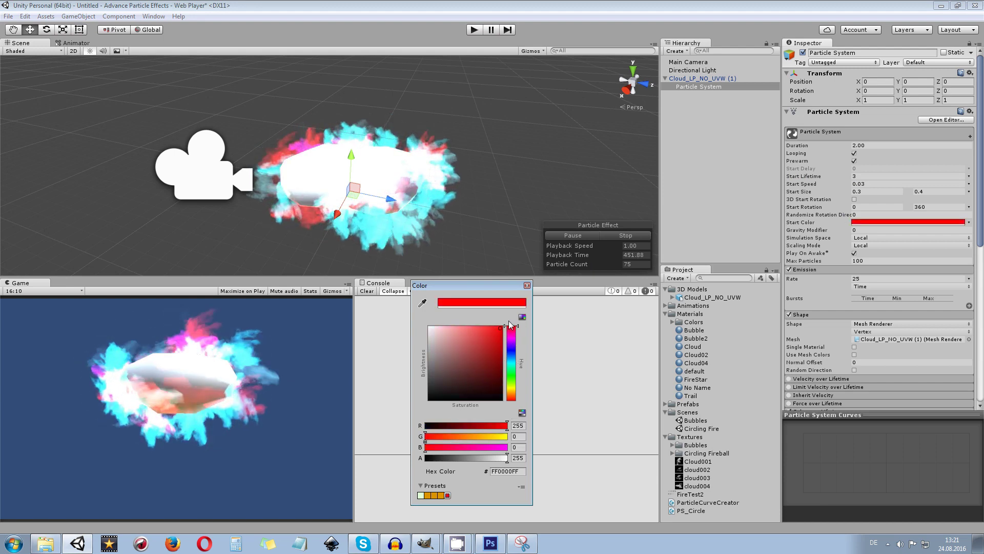
{"action": "mouse_move", "coordinate": [493, 328]}
{"action": "left_mouse_down"}
{"action": "mouse_move", "coordinate": [456, 328]}
{"action": "mouse_move", "coordinate": [478, 326]}
{"action": "left_mouse_up"}
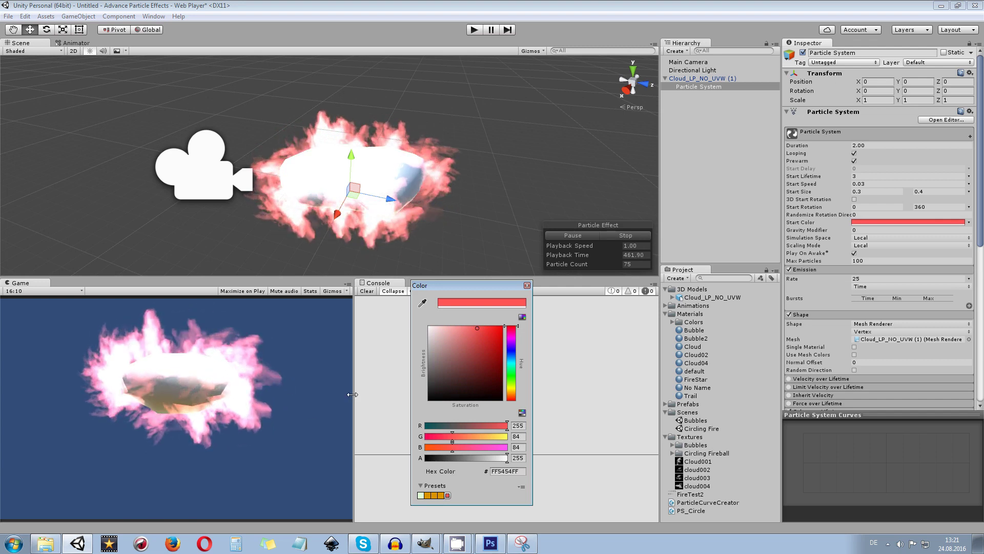
{"action": "left_click_drag", "start_coordinate": [479, 328], "coordinate": [490, 326]}
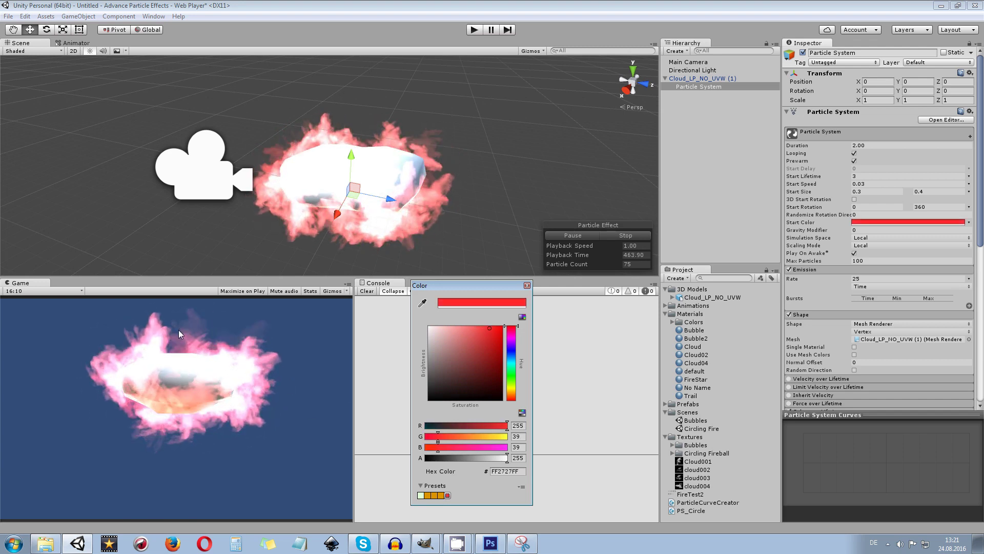
Step: Try dark grey Start Color shades on the cloud particles, darkening from 383838 to 1F1F1F
{"action": "mouse_move", "coordinate": [488, 327]}
{"action": "left_mouse_down"}
{"action": "mouse_move", "coordinate": [436, 355]}
{"action": "mouse_move", "coordinate": [419, 386]}
{"action": "left_mouse_up"}
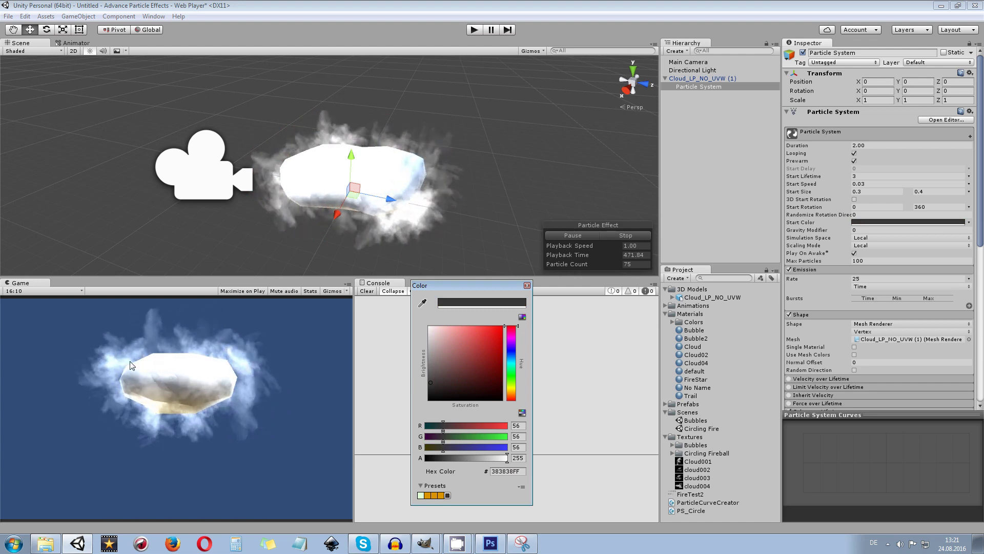
{"action": "left_click", "coordinate": [431, 383]}
{"action": "mouse_move", "coordinate": [431, 383]}
{"action": "left_mouse_down"}
{"action": "mouse_move", "coordinate": [419, 398]}
{"action": "mouse_move", "coordinate": [432, 397]}
{"action": "left_mouse_up"}
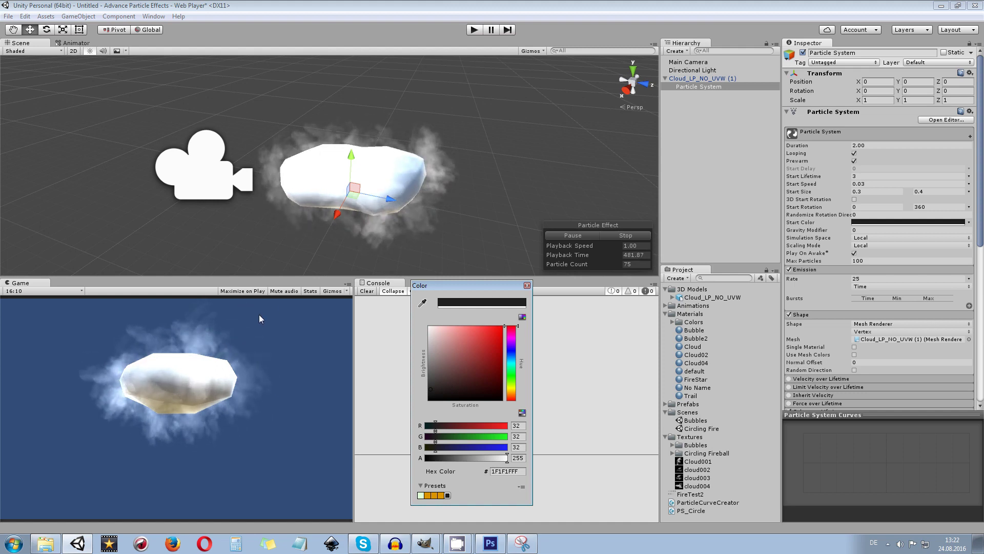
Step: Try a white Start Color with its alpha lowered to 88
{"action": "left_click_drag", "start_coordinate": [451, 338], "coordinate": [429, 327]}
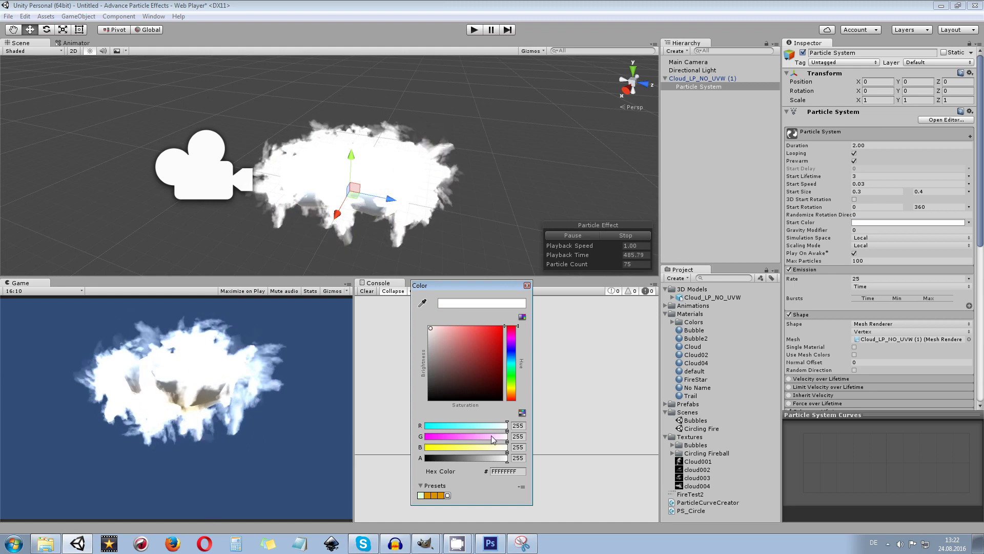
{"action": "left_click_drag", "start_coordinate": [481, 459], "coordinate": [452, 459]}
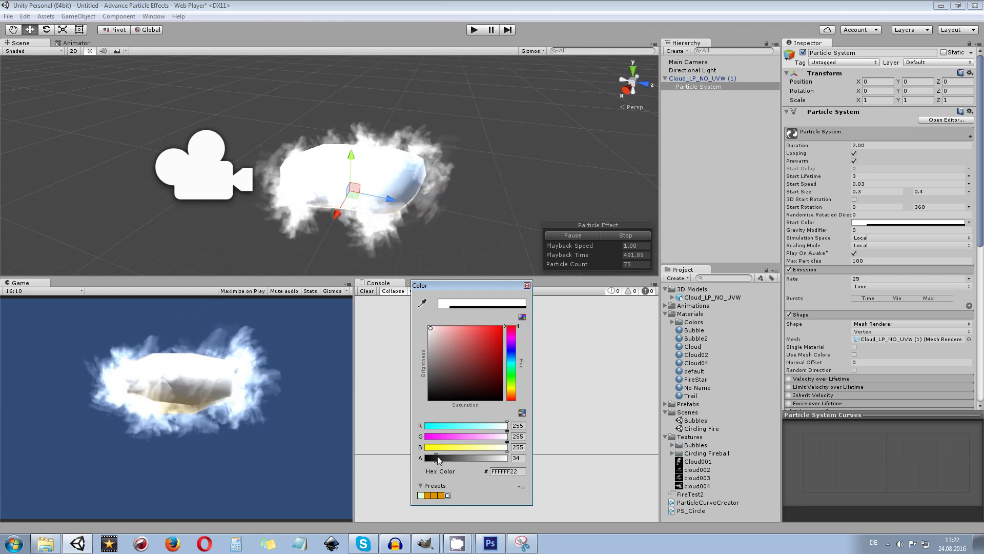
{"action": "left_click_drag", "start_coordinate": [451, 458], "coordinate": [454, 460]}
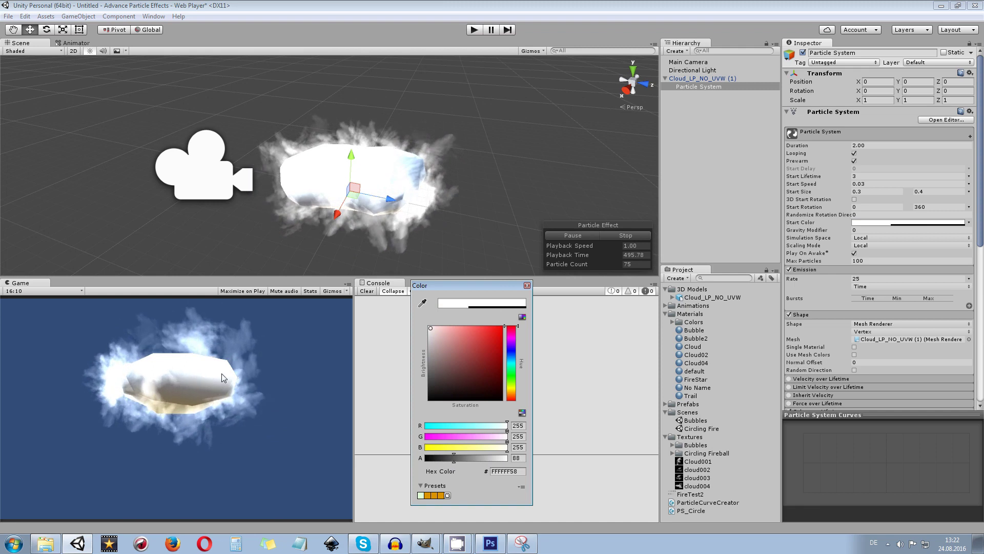
Step: Try a pure red Start Color (FF0000) on the particles with its alpha lowered to 26
{"action": "left_click", "coordinate": [498, 328]}
{"action": "left_click_drag", "start_coordinate": [508, 323], "coordinate": [518, 318]}
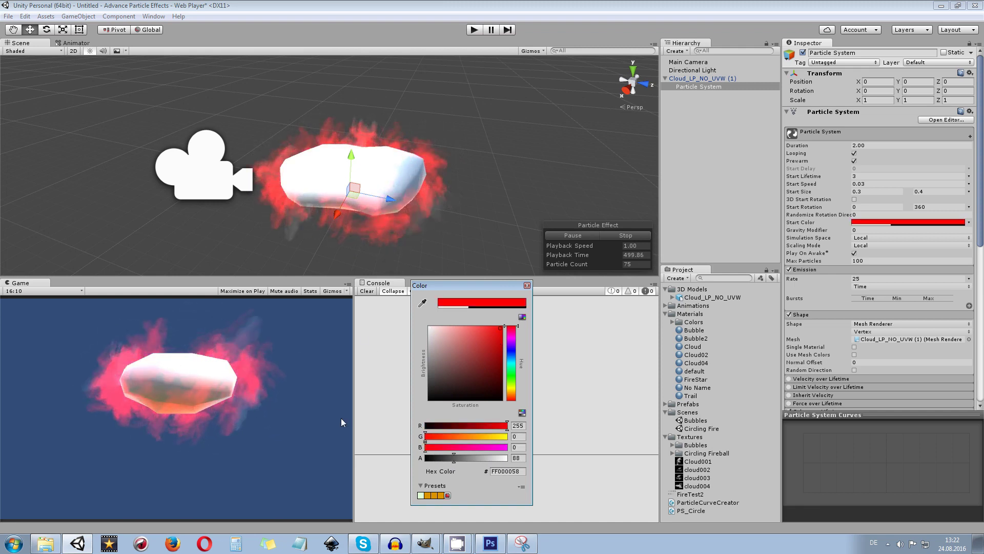
{"action": "left_click_drag", "start_coordinate": [454, 457], "coordinate": [434, 458]}
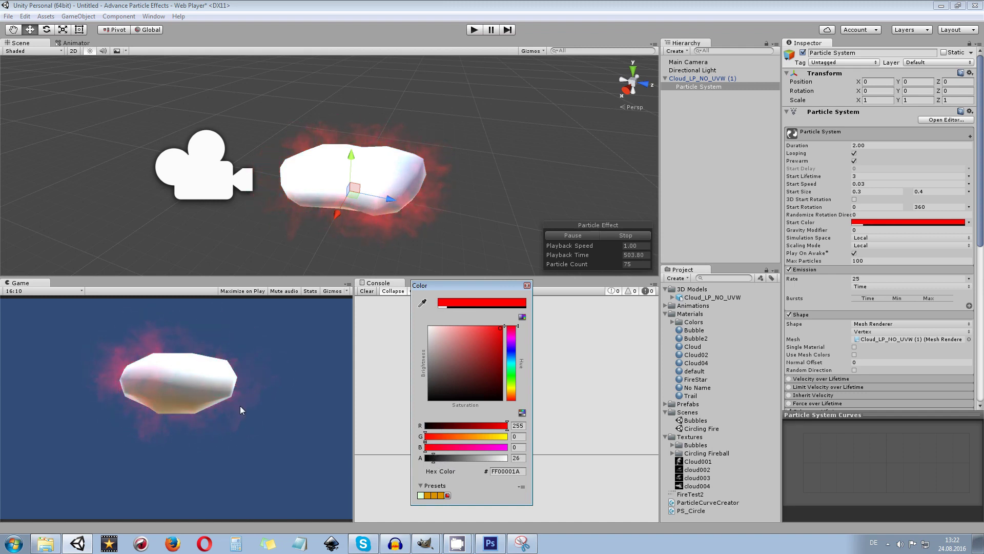
Step: Set the particles' Start Color to white with an alpha of 147
{"action": "mouse_move", "coordinate": [463, 458]}
{"action": "left_mouse_down"}
{"action": "mouse_move", "coordinate": [483, 458]}
{"action": "mouse_move", "coordinate": [473, 456]}
{"action": "left_mouse_up"}
{"action": "left_click_drag", "start_coordinate": [436, 333], "coordinate": [414, 305]}
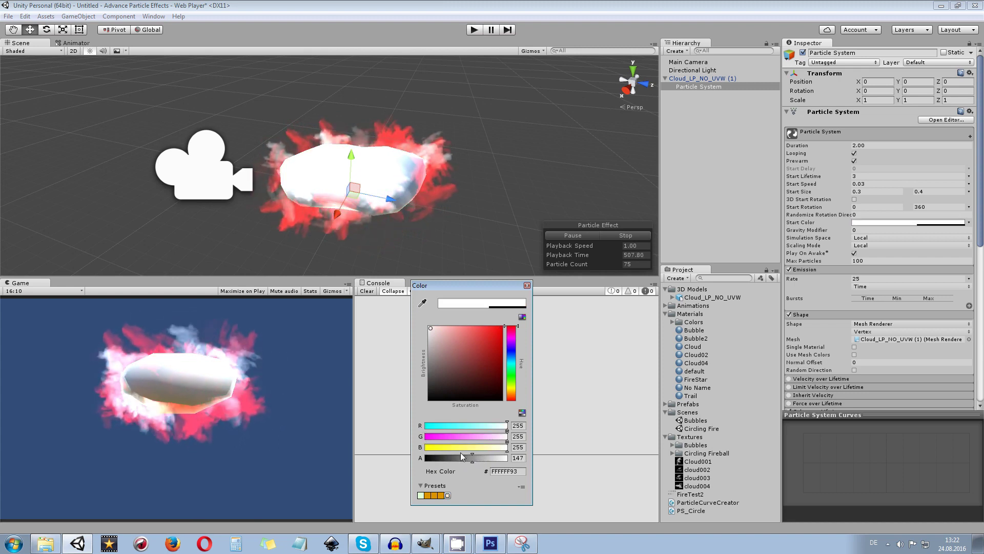